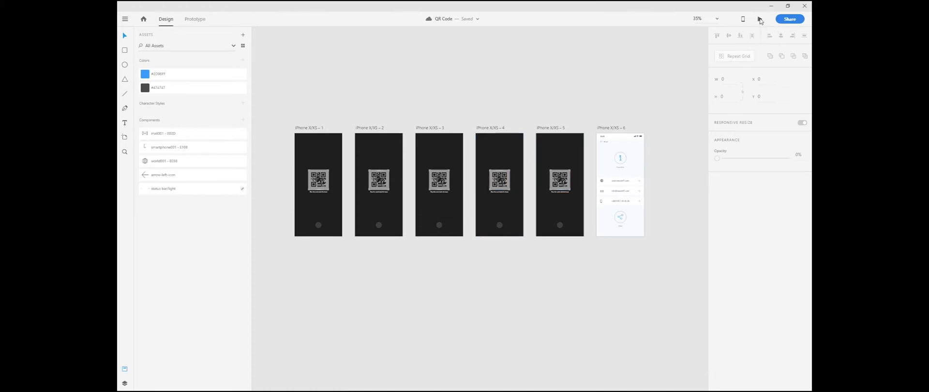
Step: Preview the QR Code prototype's result screen, and close the preview
click(759, 19)
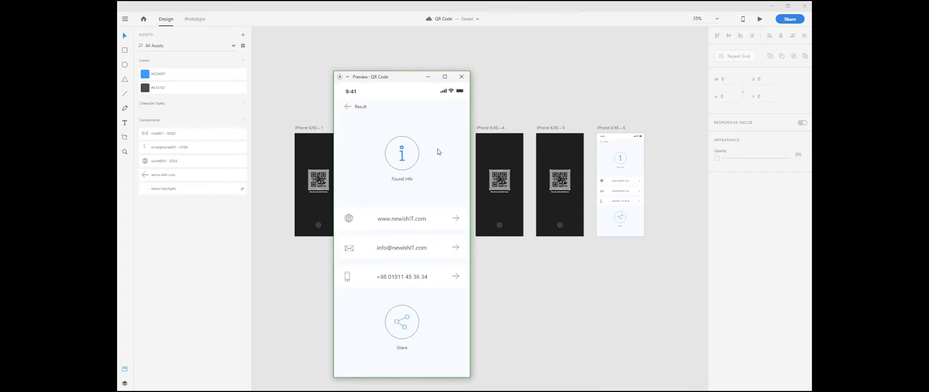
click(465, 76)
scroll(412, 94, up, 1)
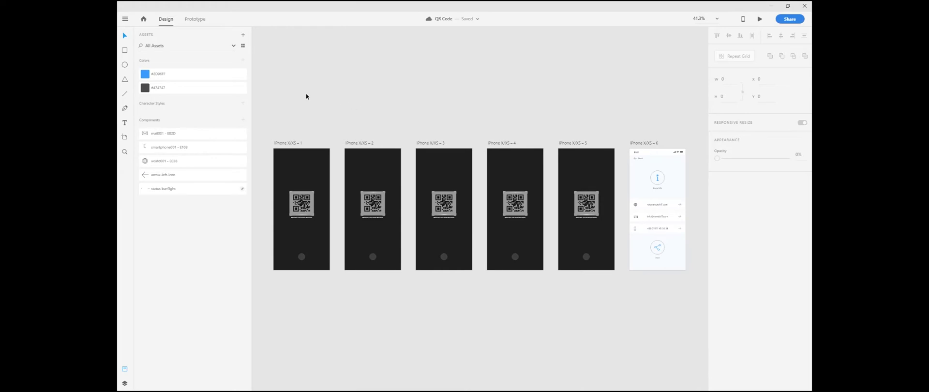
Step: Create a new document with an iPhone X/XS artboard and show it full screen in place of the QR Code document
click(127, 20)
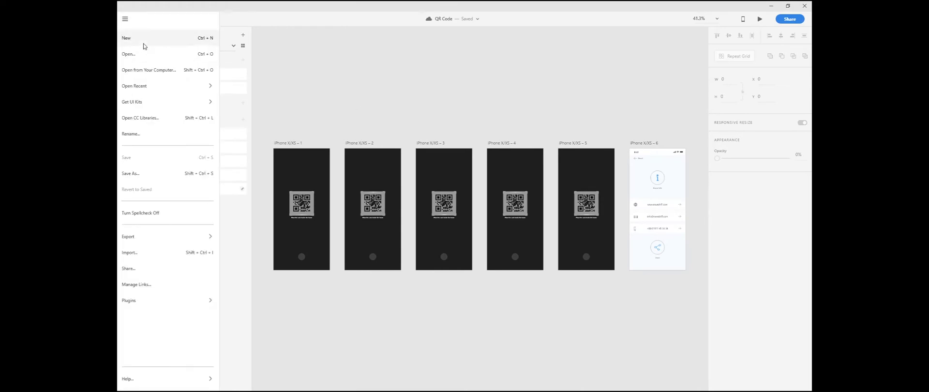
click(144, 45)
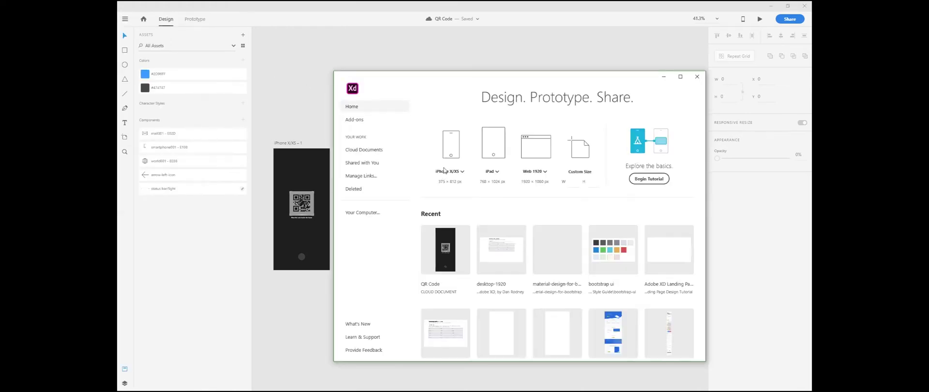
click(451, 144)
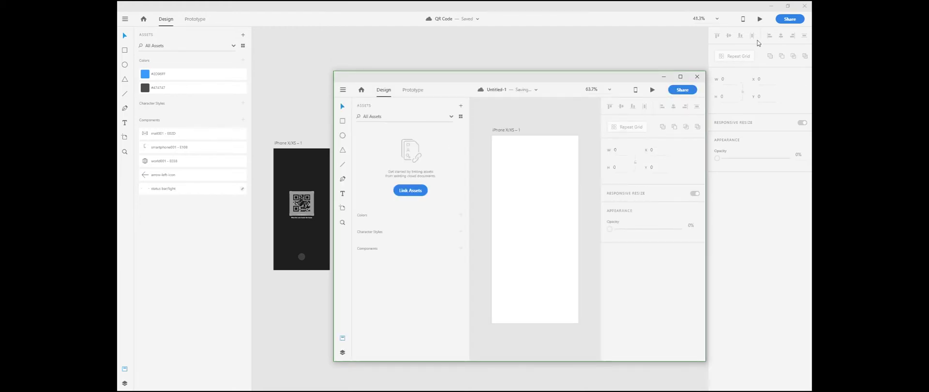
click(771, 6)
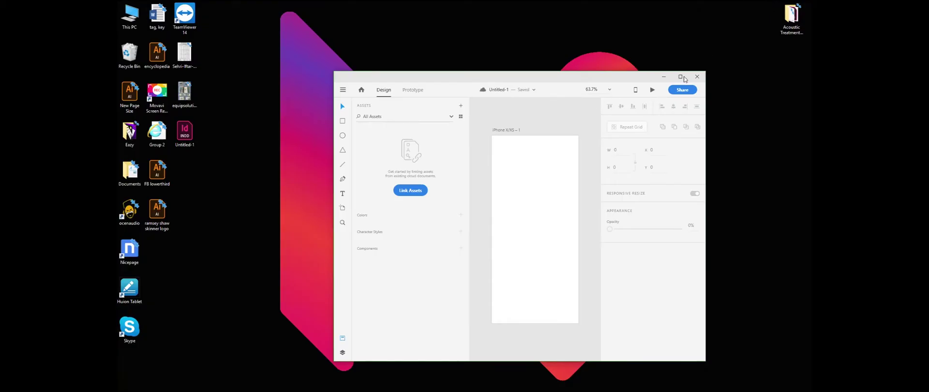
click(680, 76)
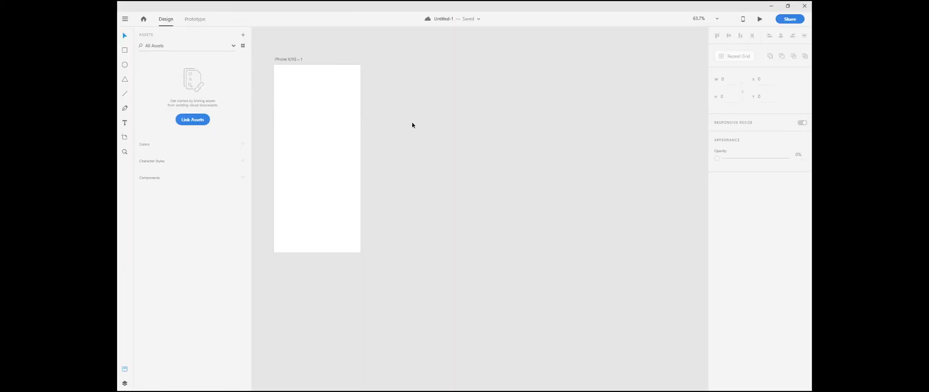
drag(379, 120, 432, 137)
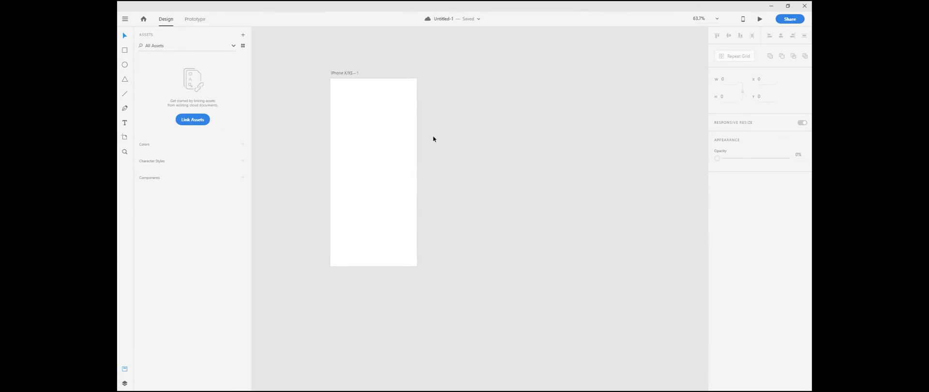
drag(331, 136, 358, 149)
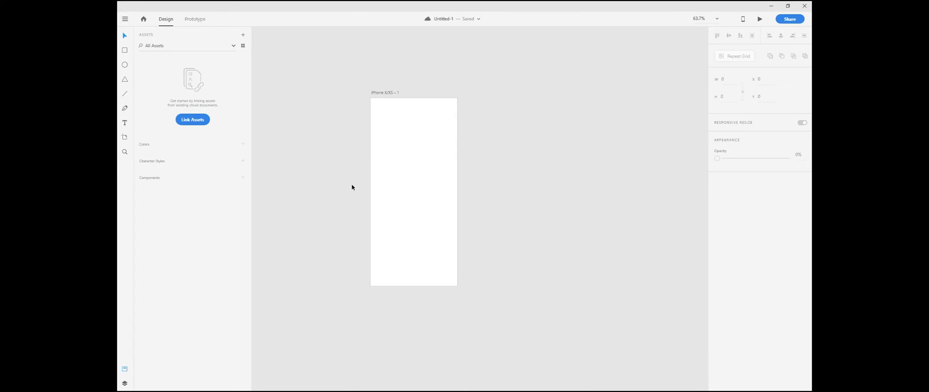
Step: Draw a square of about 182 px with the Rectangle tool and center it on the artboard
click(125, 50)
drag(383, 150, 426, 193)
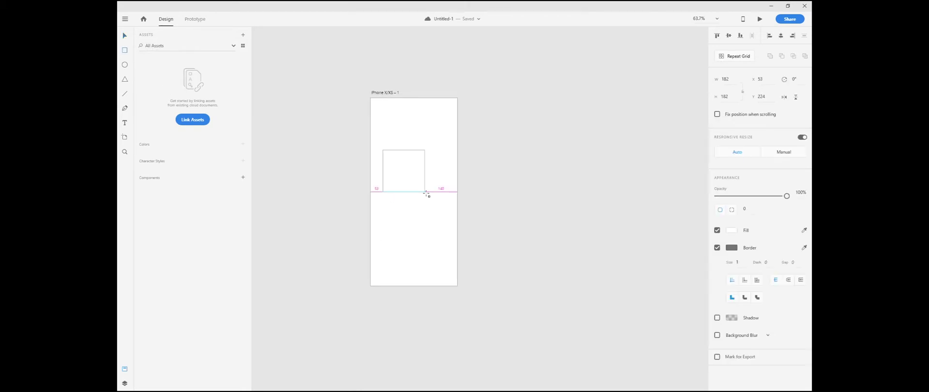
drag(426, 194, 425, 192)
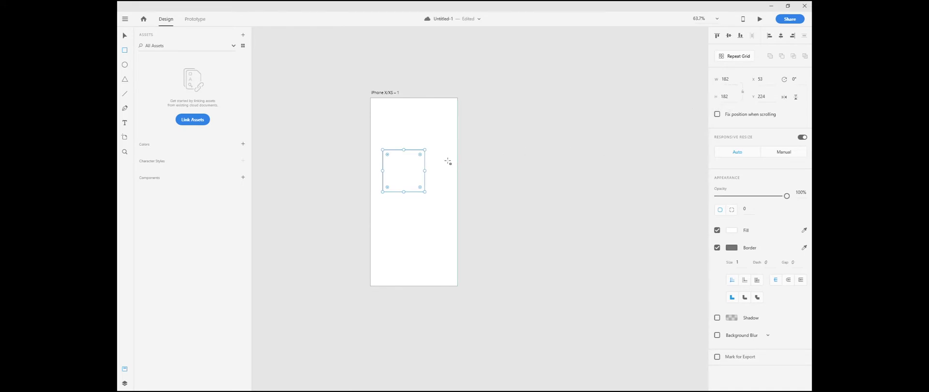
key(v)
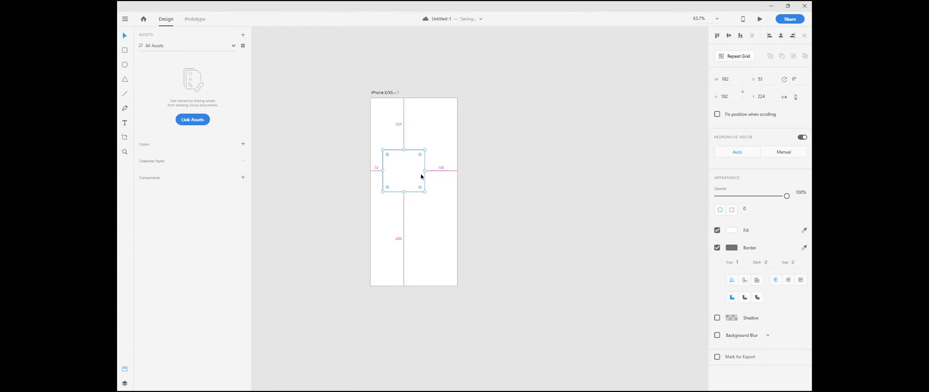
scroll(421, 176, up, 3)
drag(428, 158, 445, 186)
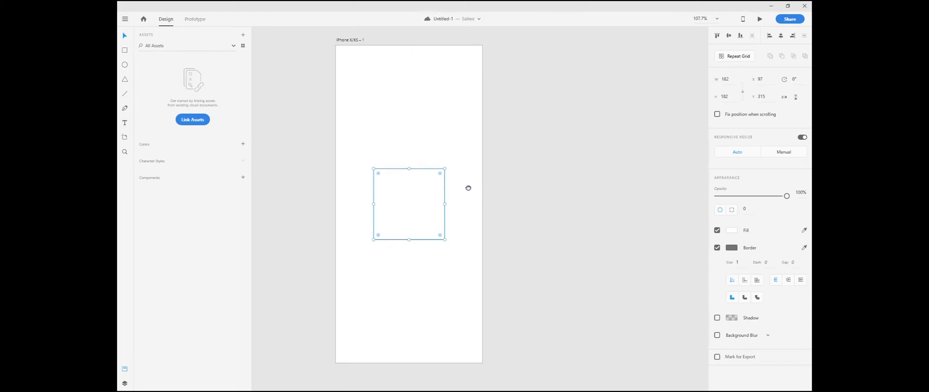
scroll(427, 200, up, 2)
scroll(435, 192, up, 2)
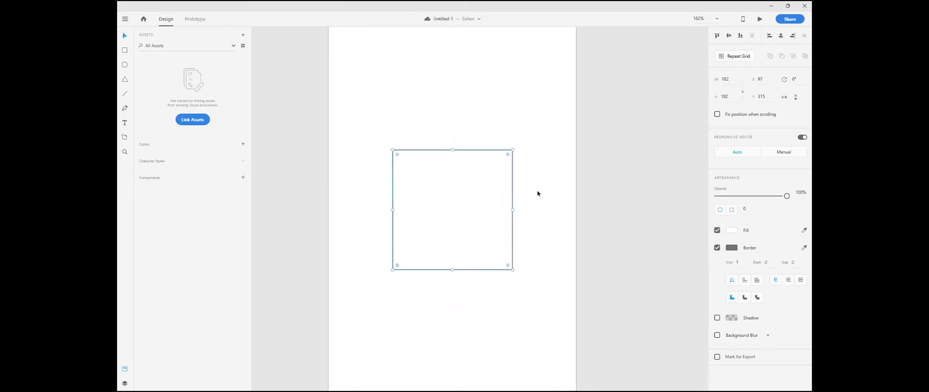
Step: Remove the square's fill and change its border to a lighter grey
click(717, 231)
click(731, 248)
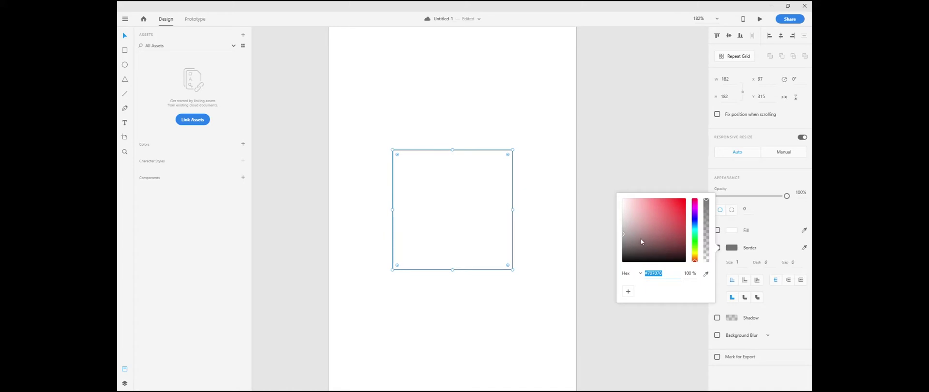
mouse_move(623, 234)
mouse_down()
mouse_move(621, 214)
mouse_move(621, 224)
mouse_up()
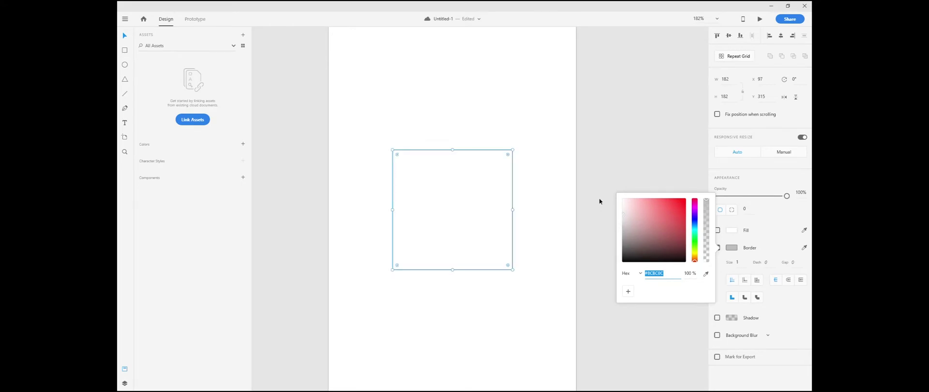
click(599, 199)
scroll(551, 203, right, 1)
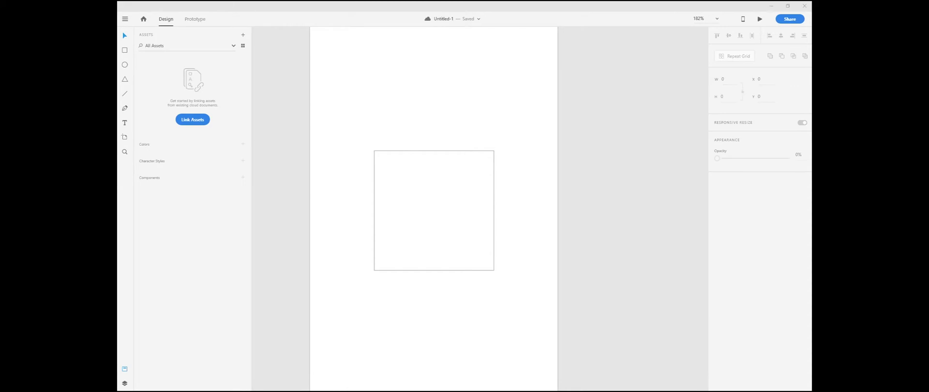
Step: Switch to the QR Code document and examine the corner bracket of the scan frame on the first artboard
key(super+Tab)
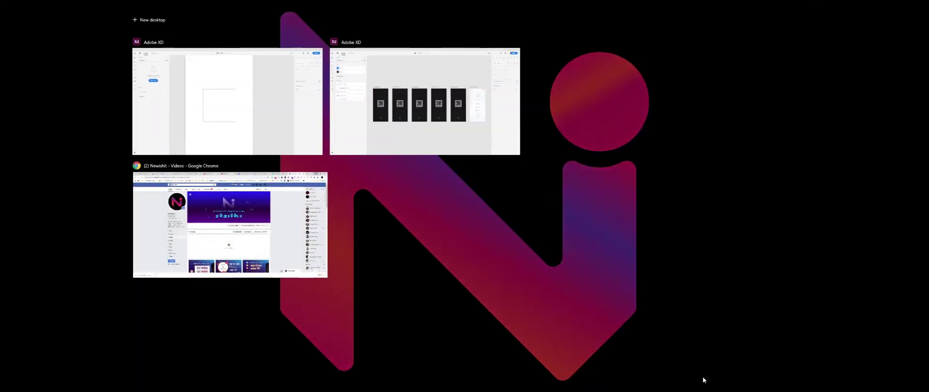
click(424, 114)
scroll(348, 155, left, 3)
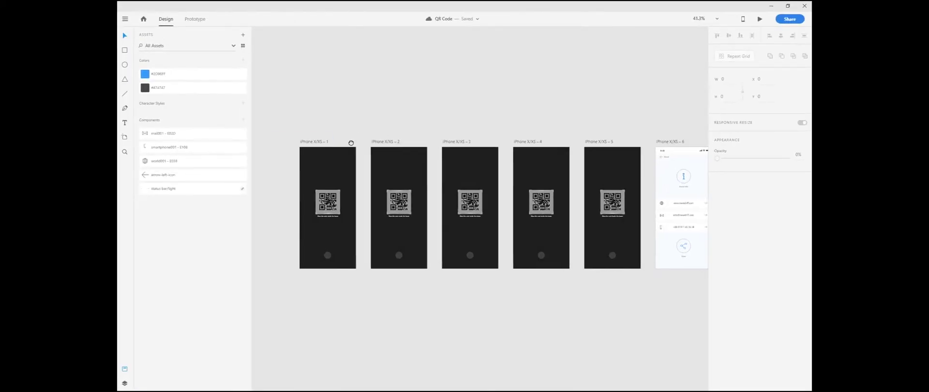
scroll(365, 186, up, 3)
scroll(364, 185, up, 7)
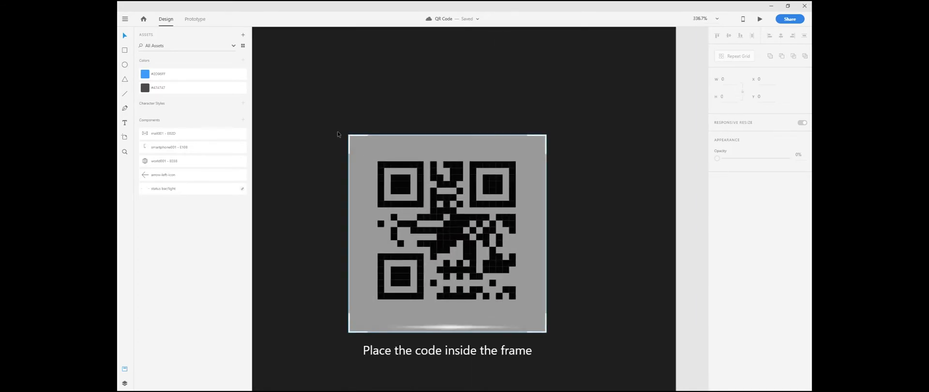
double_click(361, 148)
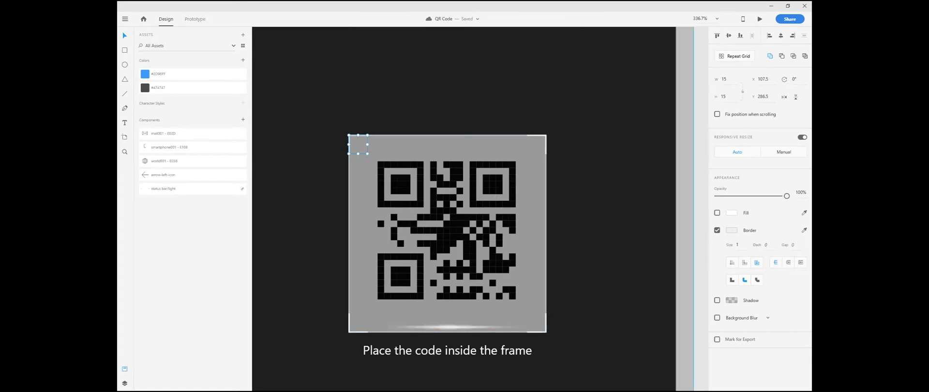
Step: Return to the new document and draw a 12 px vertical line beside the square with the Line tool
key(super+Tab)
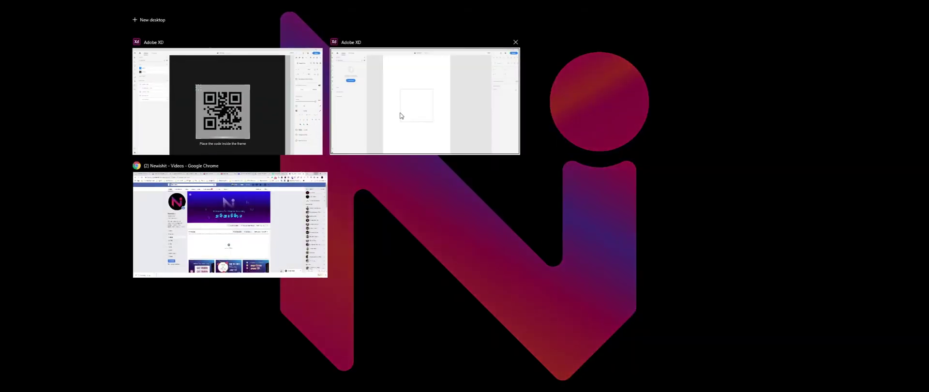
click(411, 105)
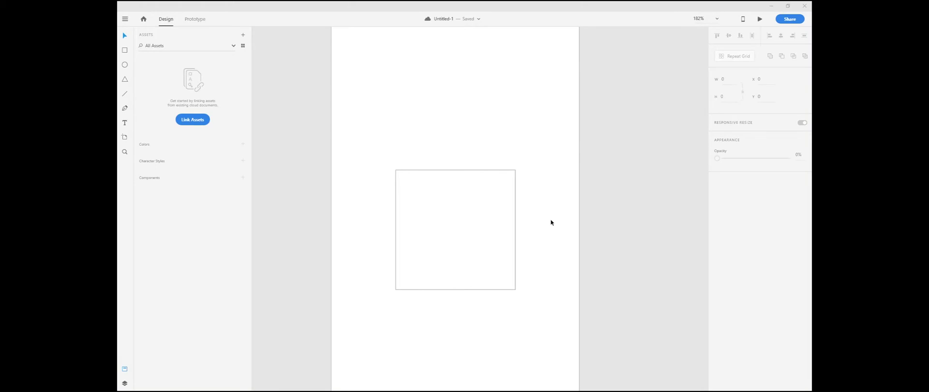
click(125, 93)
scroll(536, 195, up, 4)
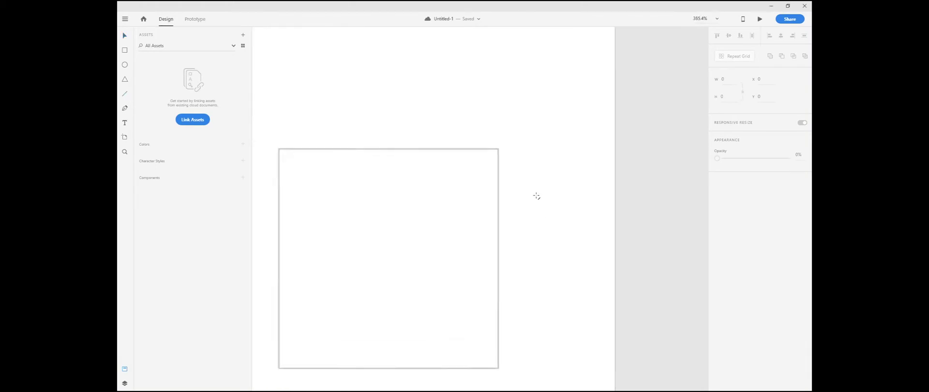
drag(533, 172, 534, 189)
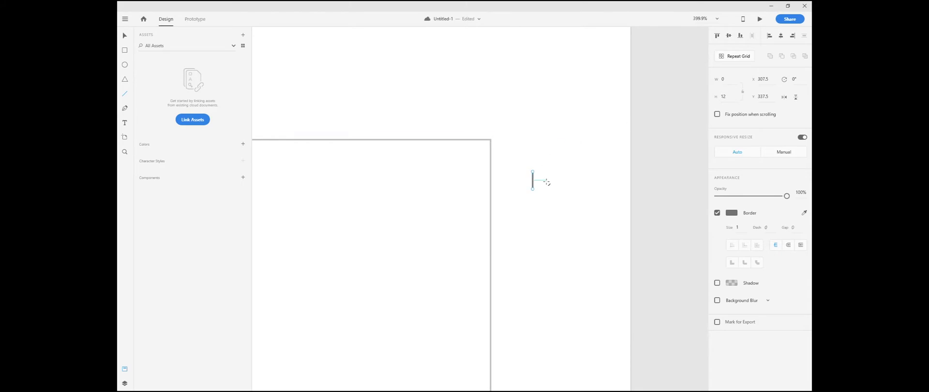
key(v)
Step: Duplicate the short vertical line in place and swing the copy horizontal from its upper end to form an L-shaped corner
right_click(532, 180)
click(533, 176)
click(533, 177)
right_click(533, 177)
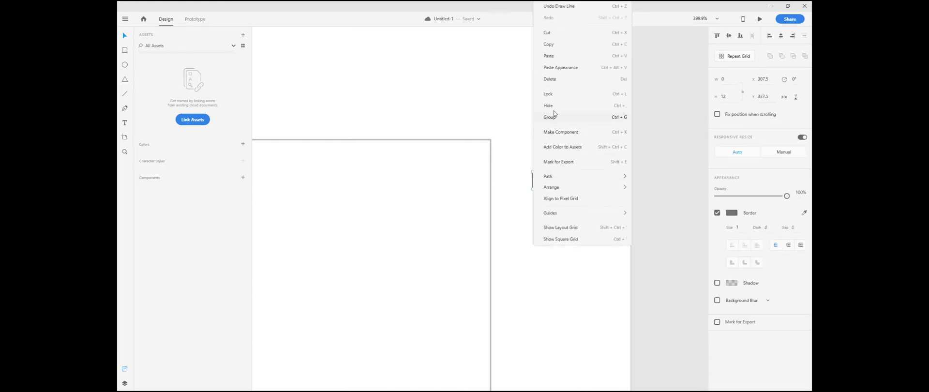
click(559, 46)
right_click(533, 180)
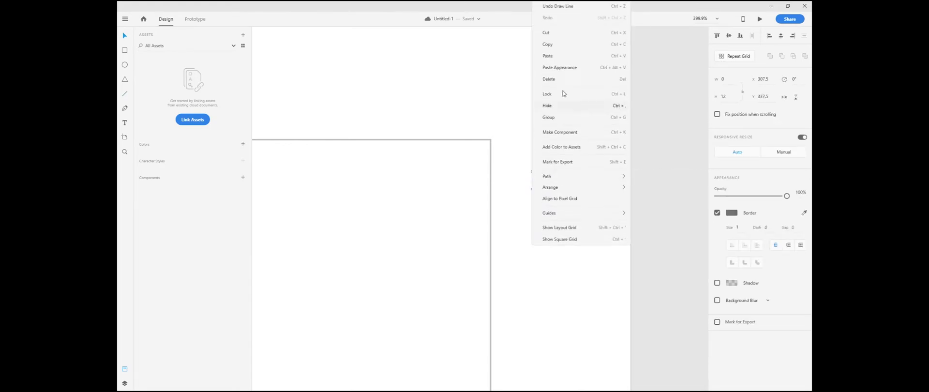
click(556, 56)
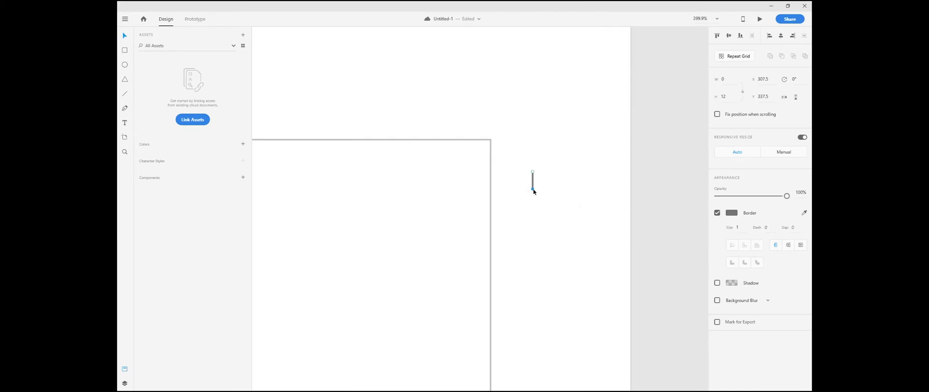
drag(541, 181, 547, 170)
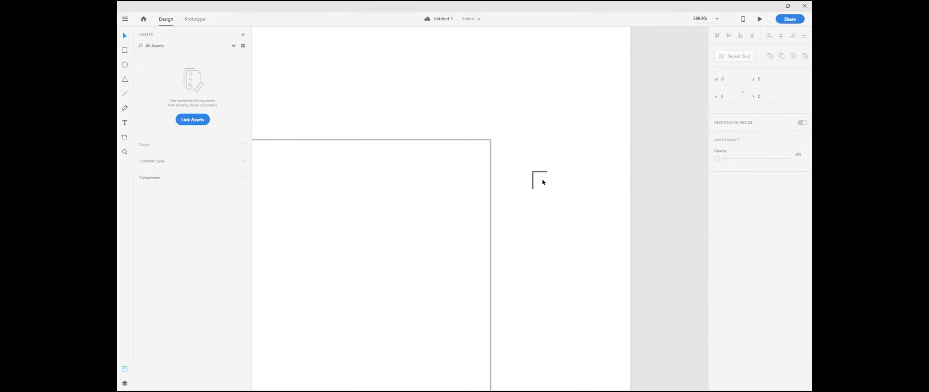
drag(542, 179, 525, 190)
Step: Set the horizontal line's width to 12 to match the vertical line's length
click(513, 197)
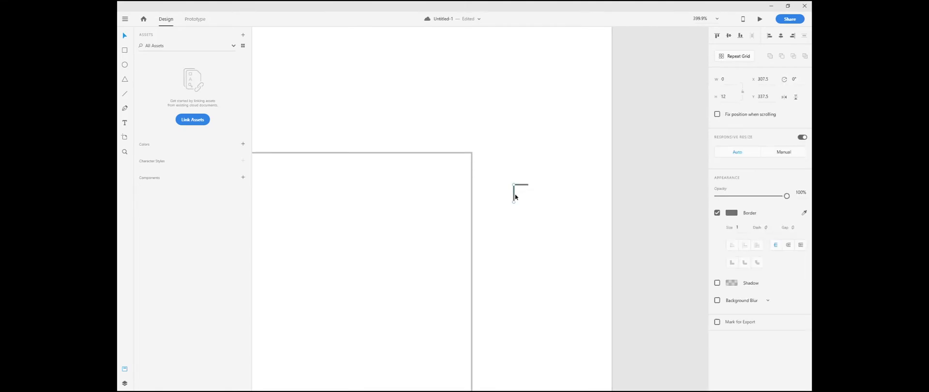
click(524, 184)
drag(730, 79, 673, 79)
text(12)
key(Return)
drag(507, 176, 526, 188)
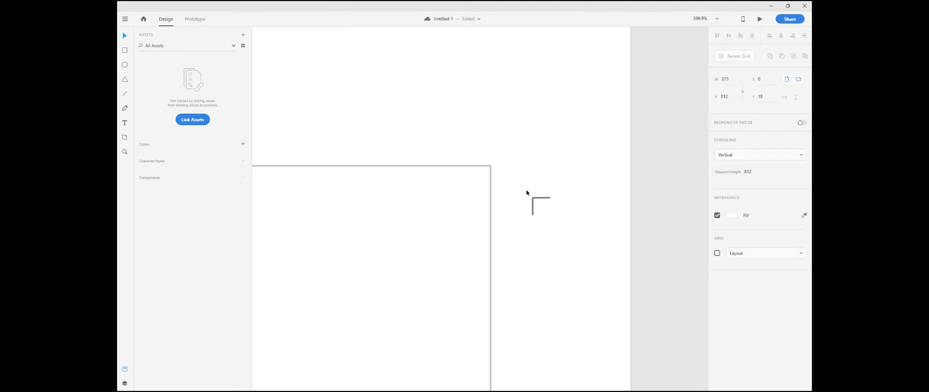
Step: Select both short lines and combine them into one corner shape with the Add operation
click(540, 198)
shift+click(533, 207)
key(ctrl+3)
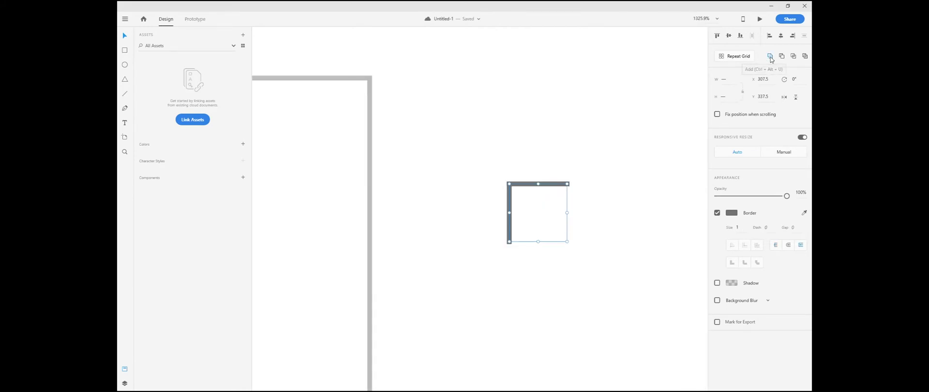
click(769, 57)
Step: Give the combined corner shape's border projecting caps and a round join
click(800, 263)
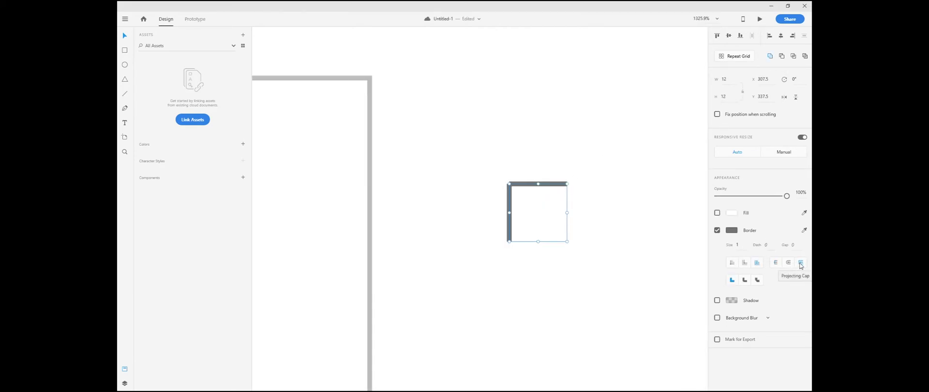
click(745, 280)
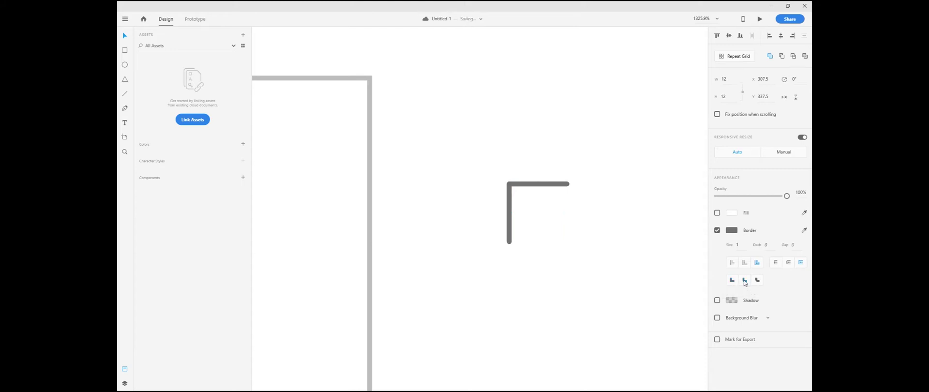
scroll(515, 183, up, 5)
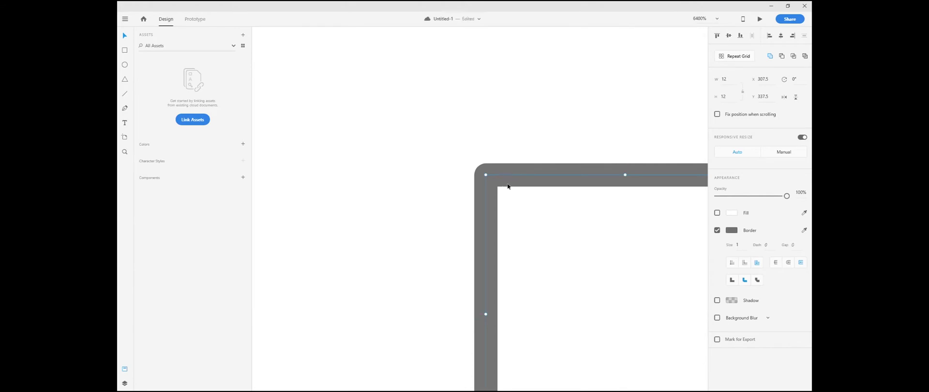
Step: Move the corner bracket onto the upper-left corner of the square scan frame so their edges line up
scroll(581, 241, down, 1)
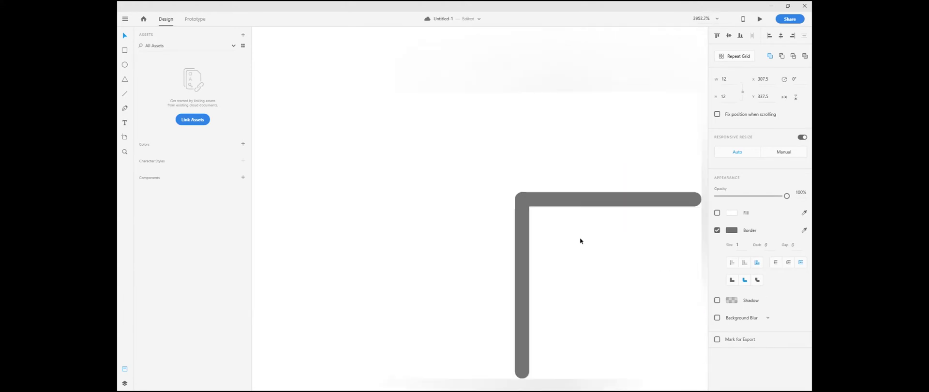
scroll(576, 235, down, 4)
scroll(575, 233, down, 5)
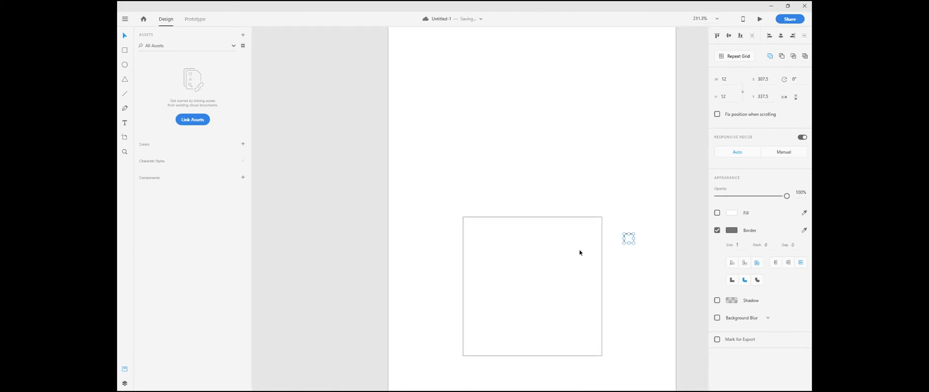
click(634, 260)
drag(626, 240, 488, 236)
scroll(469, 227, up, 5)
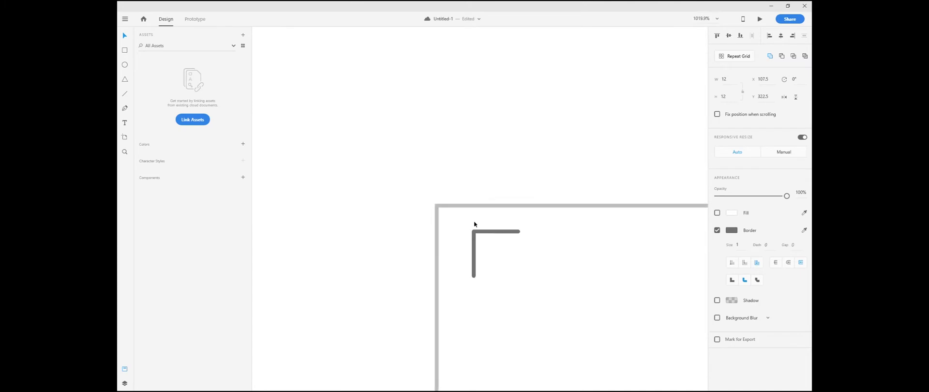
drag(485, 233, 447, 210)
scroll(479, 214, up, 1)
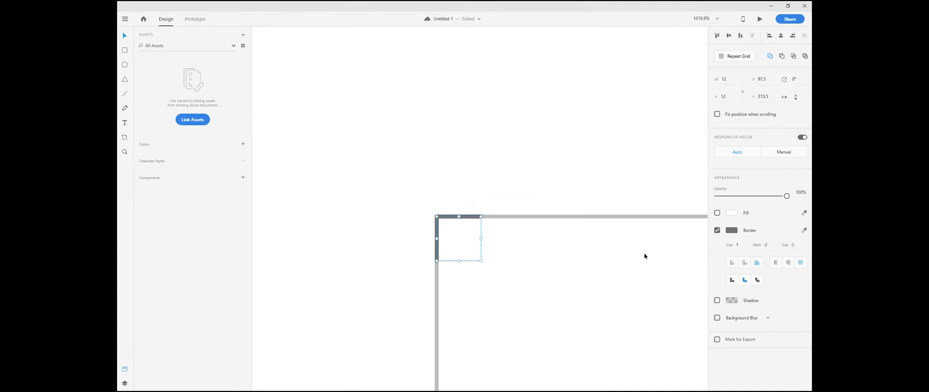
Step: Change the corner bracket's border color to light gray #DFDFDF
click(730, 231)
drag(625, 218, 619, 192)
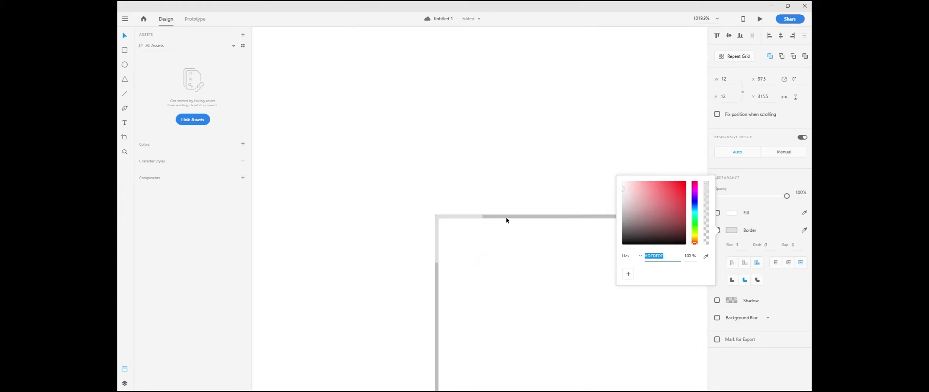
click(492, 202)
scroll(502, 205, up, 3)
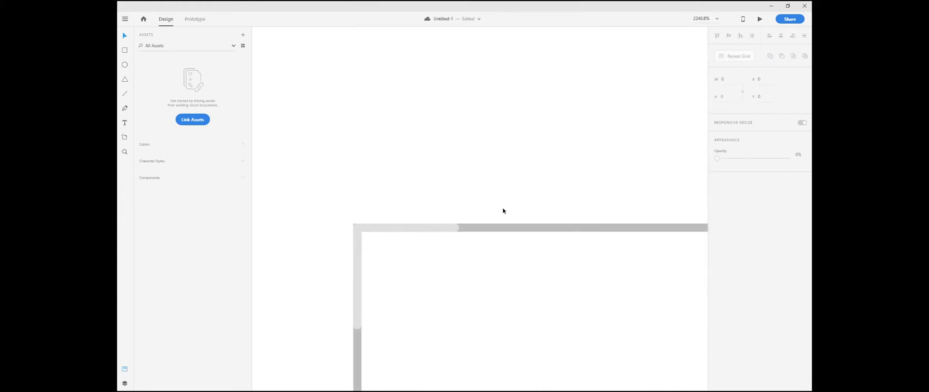
scroll(502, 208, down, 2)
scroll(500, 216, down, 2)
Step: Check the scan frame's border settings and inspect how the bracket sits on its upper-left corner
click(532, 208)
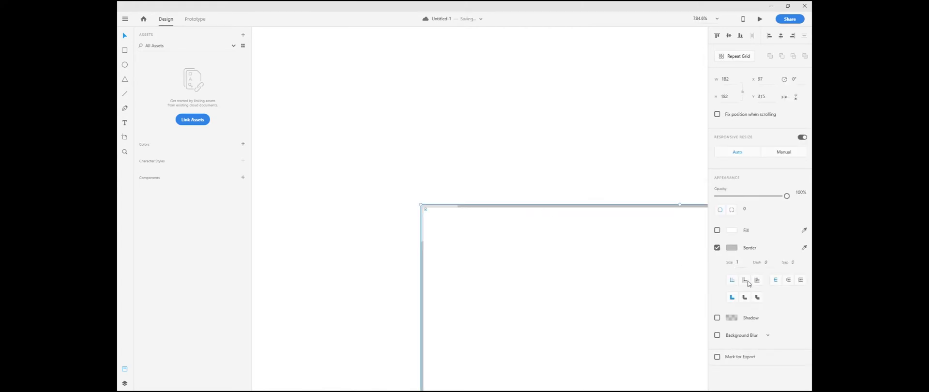
click(452, 196)
scroll(426, 227, up, 3)
scroll(472, 199, down, 5)
scroll(471, 202, down, 6)
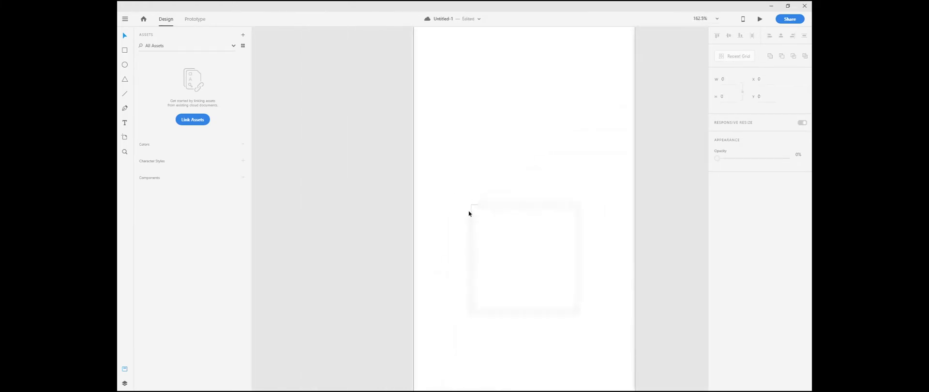
drag(531, 249, 479, 209)
scroll(438, 164, up, 4)
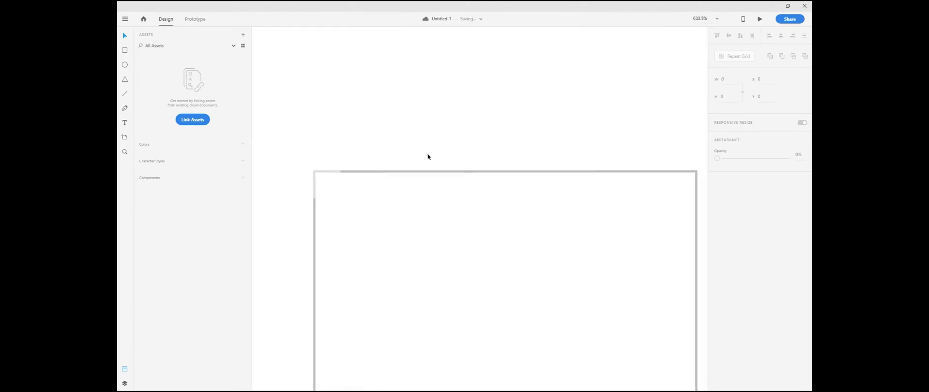
Step: Duplicate the corner bracket at the frame's upper-right corner and align the copy with the frame's right edge
scroll(428, 154, down, 1)
drag(325, 178, 581, 196)
click(793, 36)
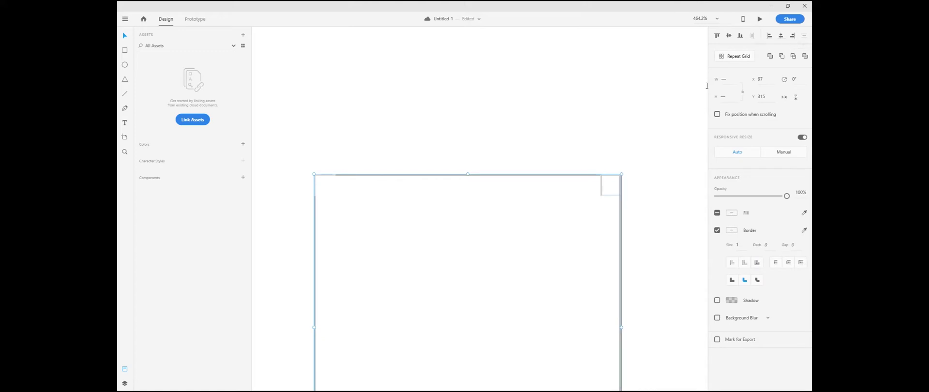
click(611, 165)
Step: Flip the copied bracket horizontally so it wraps around the frame's upper-right corner
click(602, 185)
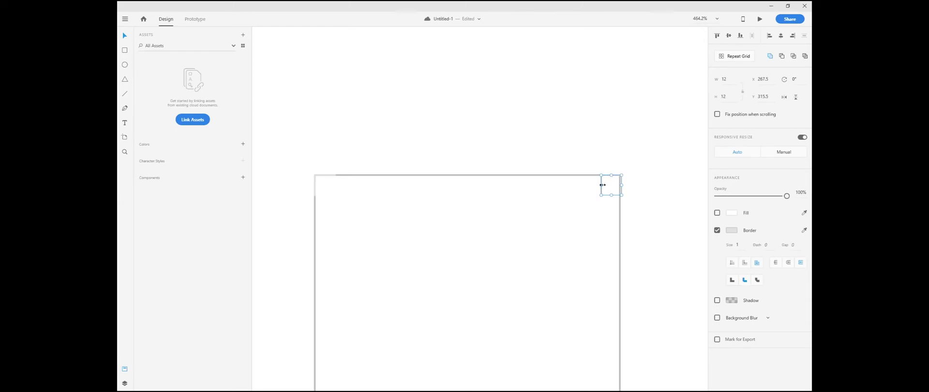
click(783, 97)
click(634, 168)
scroll(623, 159, up, 5)
click(618, 205)
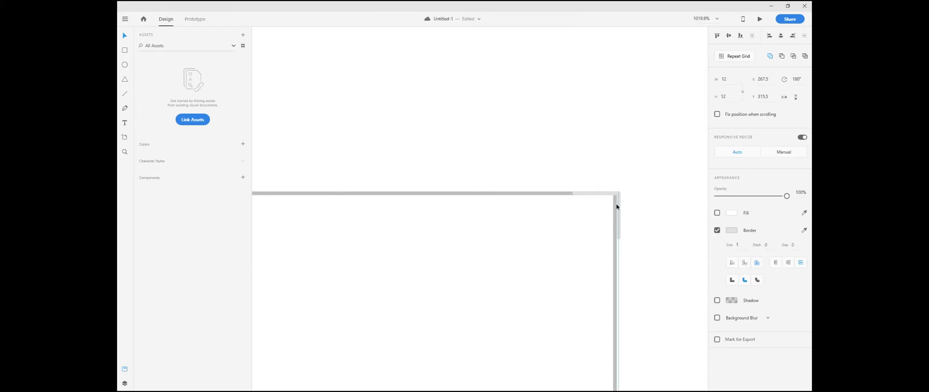
click(633, 163)
scroll(633, 163, down, 10)
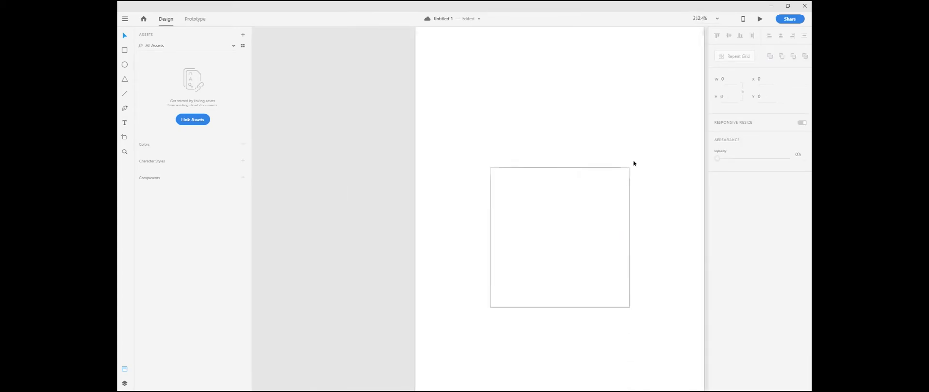
Step: Duplicate both upper corner brackets onto the frame's lower corners and flip the copies vertically
click(525, 170)
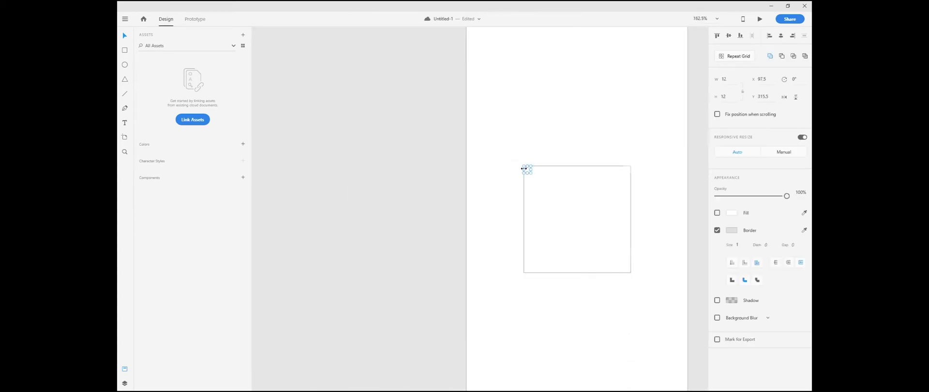
shift+click(629, 170)
scroll(629, 172, up, 5)
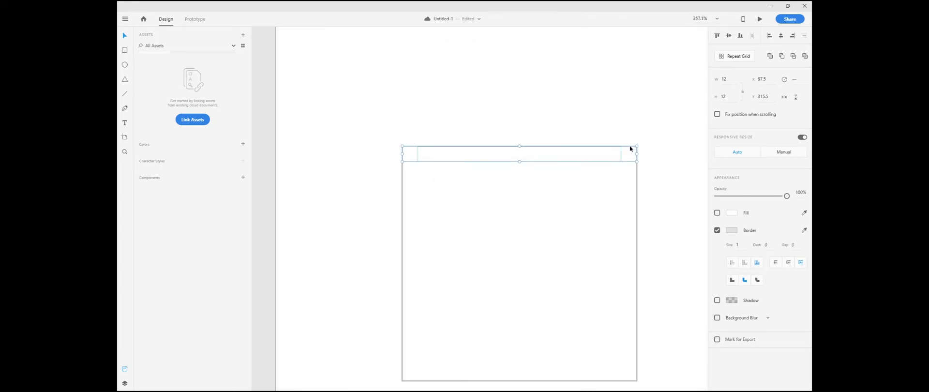
drag(629, 145, 600, 366)
scroll(582, 337, down, 1)
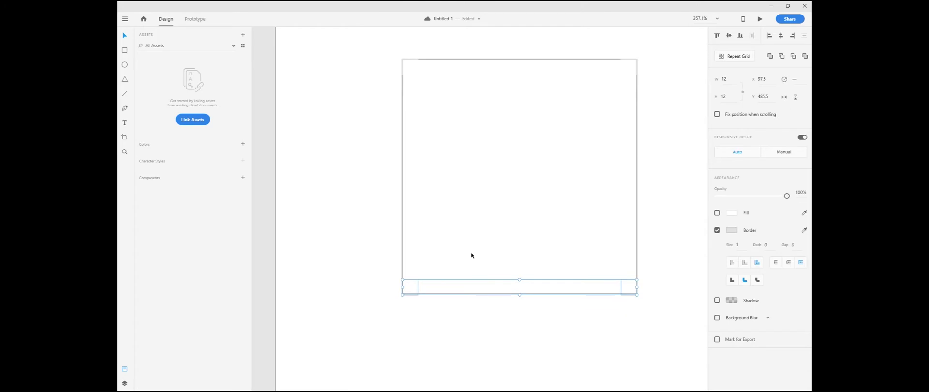
scroll(407, 297, up, 6)
click(374, 302)
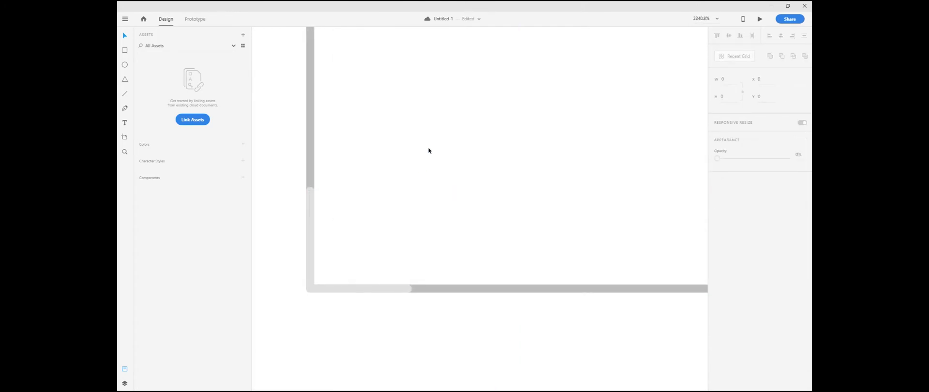
scroll(428, 149, down, 4)
scroll(467, 142, down, 4)
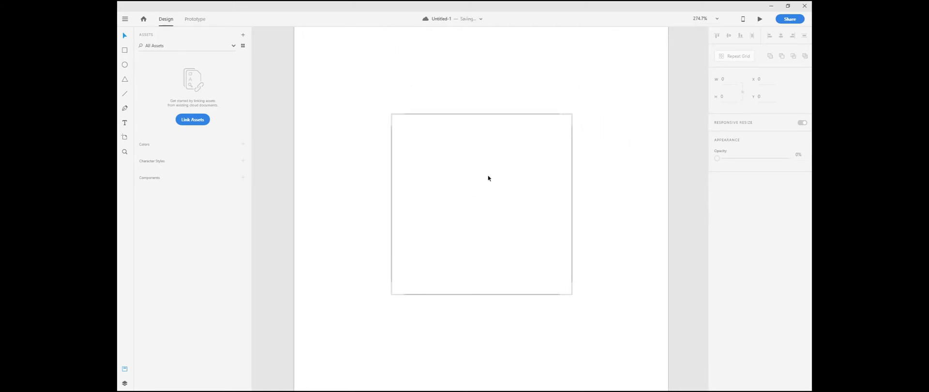
Step: Generate a QR code for the string facebook.com/newishIT with the QRCodeMaker plugin
drag(519, 164, 447, 215)
scroll(459, 193, down, 3)
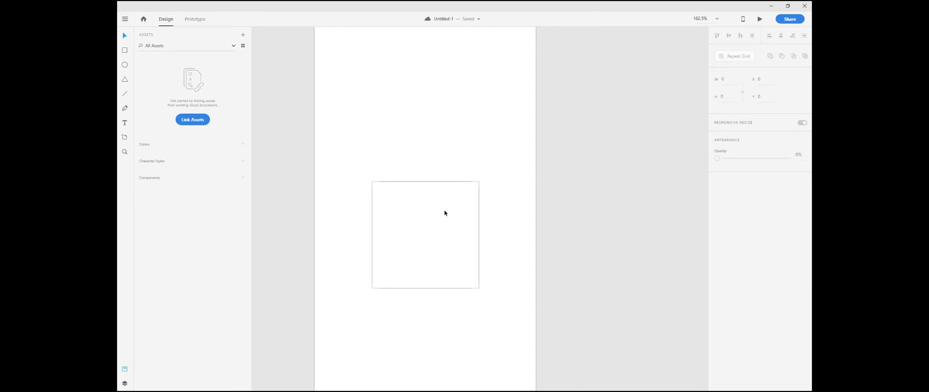
click(125, 19)
mouse_move(205, 301)
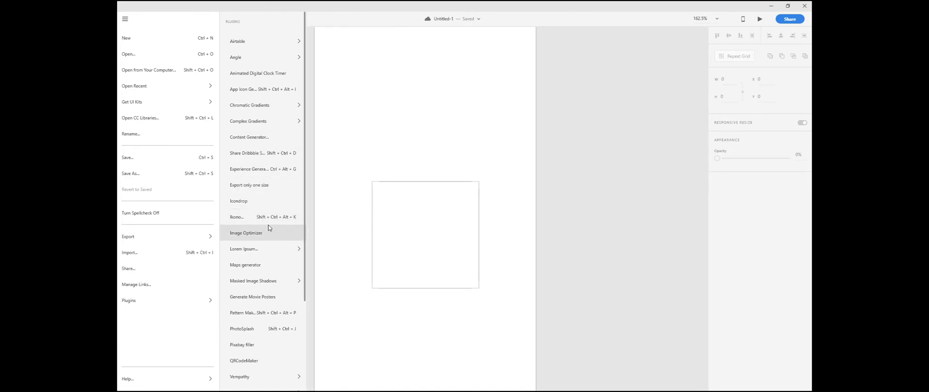
click(261, 362)
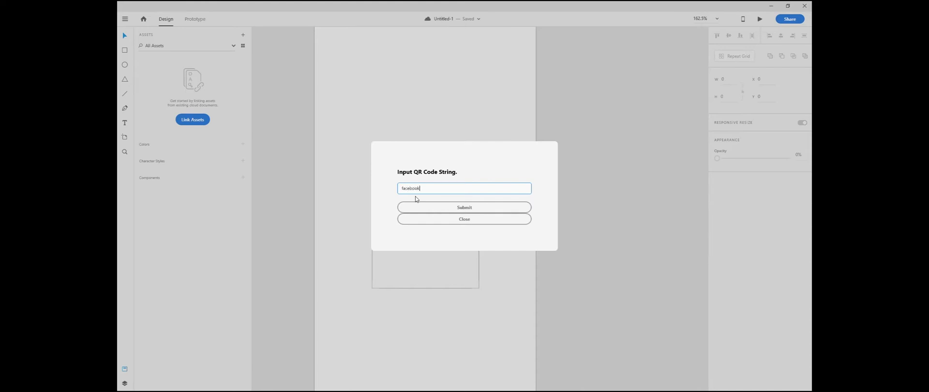
text(m/newishIT)
click(420, 207)
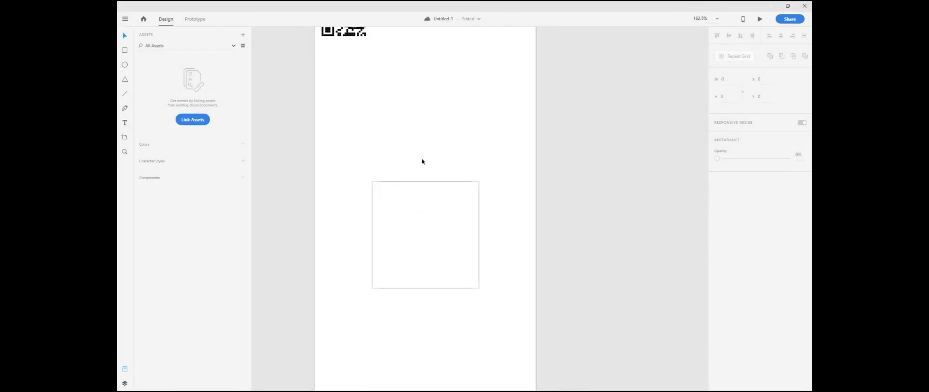
Step: Select all parts of the generated QR code and group them
scroll(422, 161, up, 3)
click(359, 132)
click(432, 76)
click(325, 118)
click(371, 77)
drag(294, 80, 385, 157)
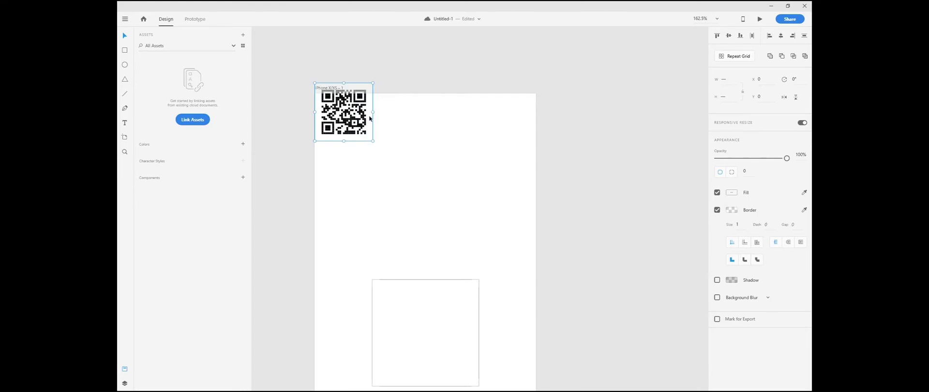
key(ctrl+g)
Step: Move the grouped QR code into the scan frame and enlarge it to about 178.5 × 178.5 to fill the frame
drag(358, 121, 429, 208)
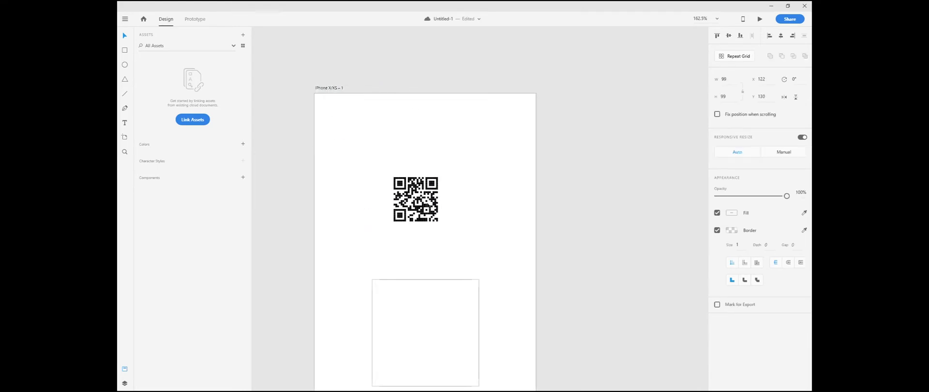
scroll(419, 136, down, 3)
drag(422, 124, 409, 233)
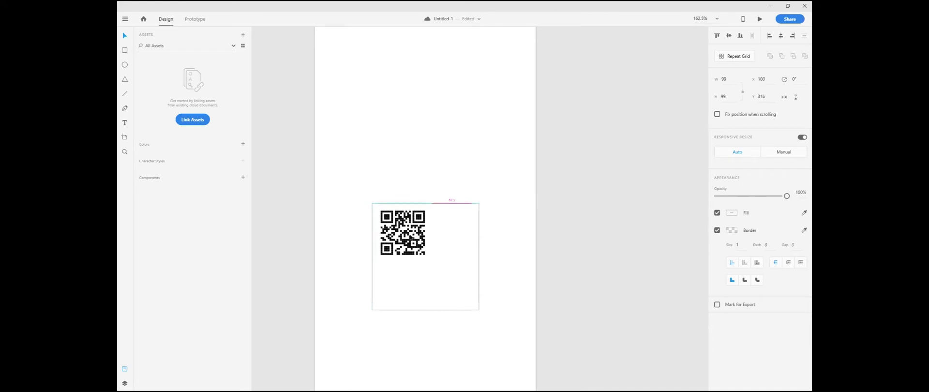
drag(431, 261, 463, 302)
key(ctrl+z)
drag(433, 266, 479, 309)
drag(441, 241, 439, 245)
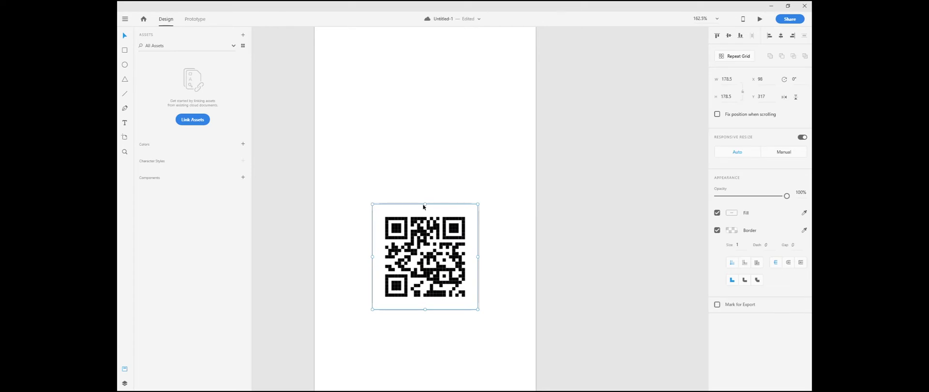
Step: Shrink the QR code about its center to about 158.5 × 158.5, leaving a margin inside the scan frame
drag(425, 204, 425, 206)
key(ctrl+z)
drag(477, 307, 472, 303)
key(ctrl+z)
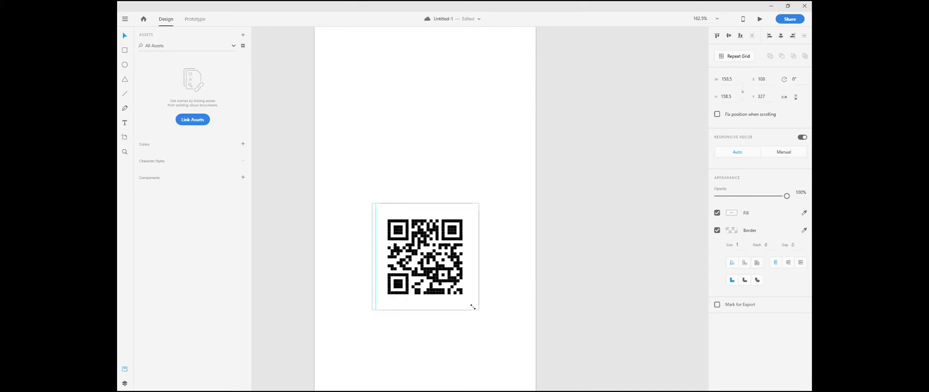
click(569, 208)
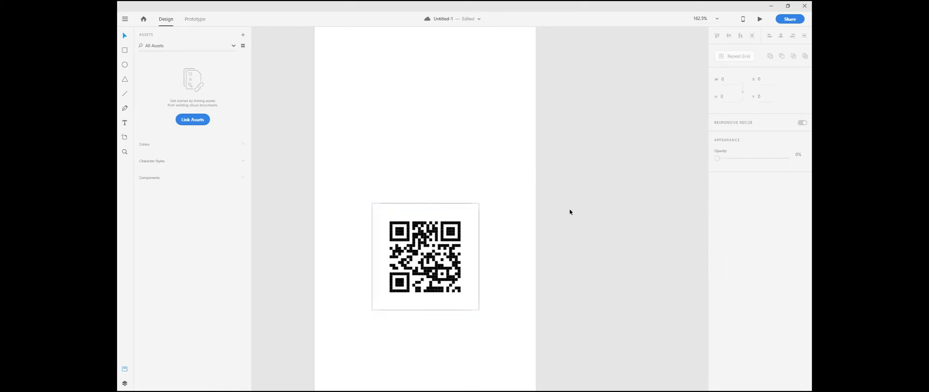
Step: Draw a rectangle about 368 wide and 818 high covering the artboard
drag(461, 158, 510, 157)
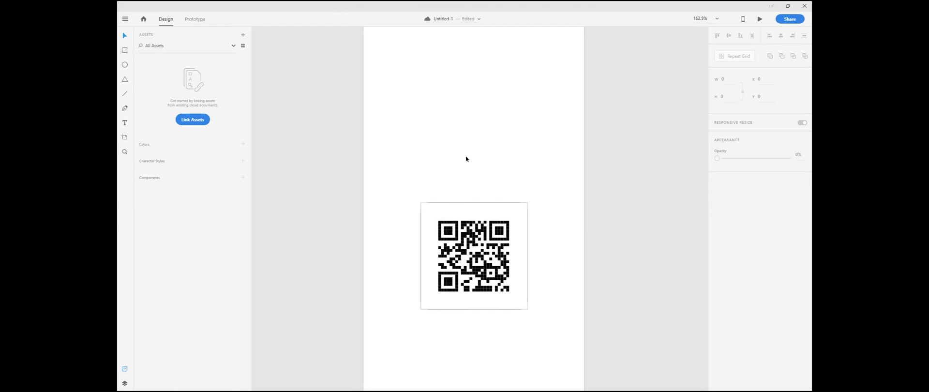
scroll(466, 158, down, 5)
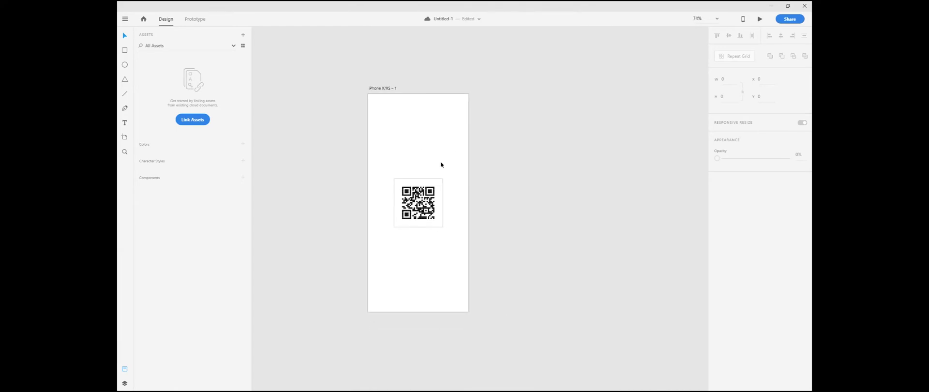
scroll(440, 143, up, 1)
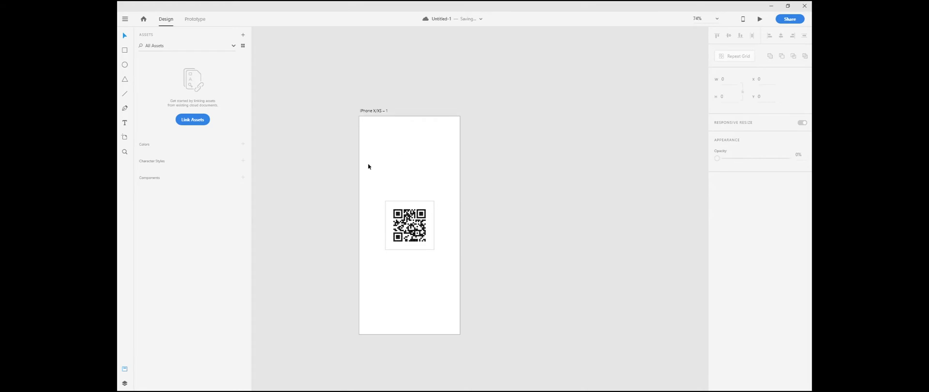
mouse_move(399, 151)
mouse_down()
mouse_move(420, 152)
mouse_move(414, 147)
mouse_up()
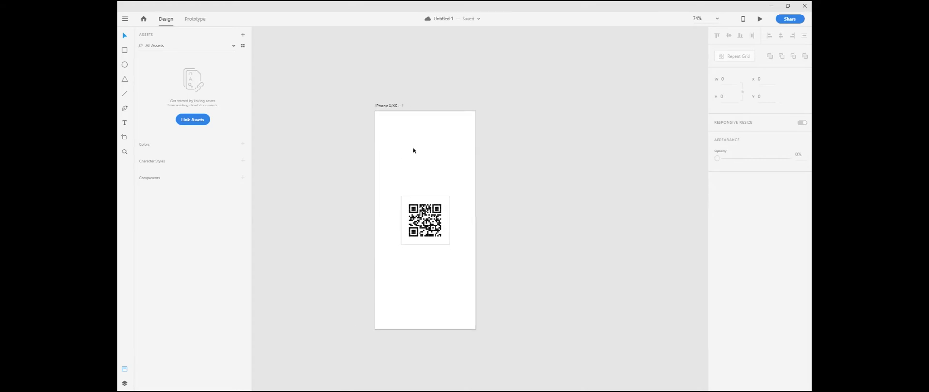
click(125, 50)
drag(376, 109, 474, 329)
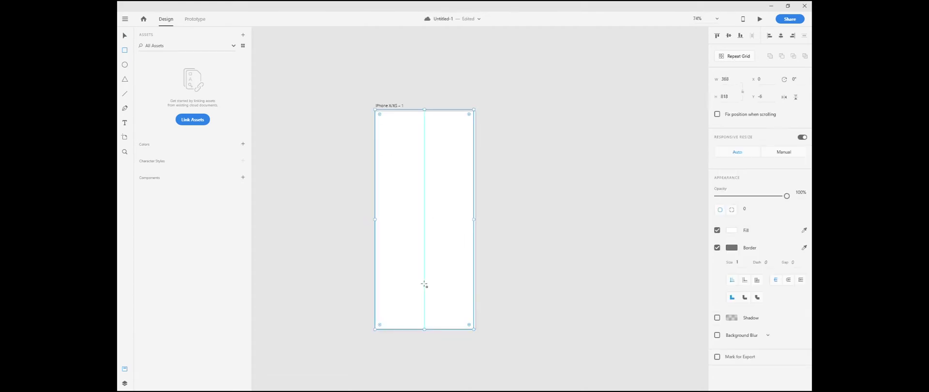
Step: Fill the artboard-covering rectangle with a dark gray and return to the Select tool
click(732, 230)
click(628, 239)
drag(628, 239, 618, 239)
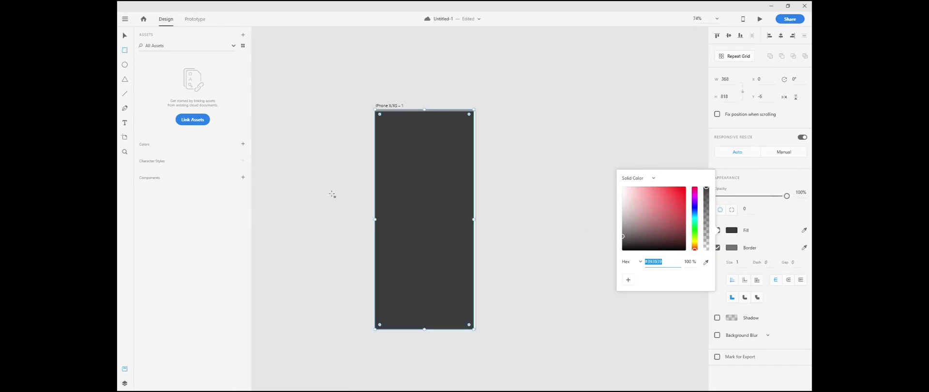
click(124, 35)
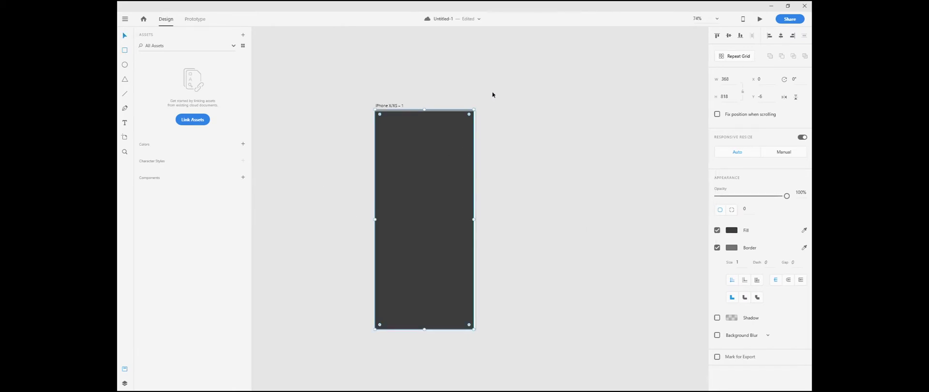
Step: Remove the dark rectangle's border and resize it to 375 × 812 so it matches the artboard exactly
click(437, 166)
scroll(413, 102, up, 5)
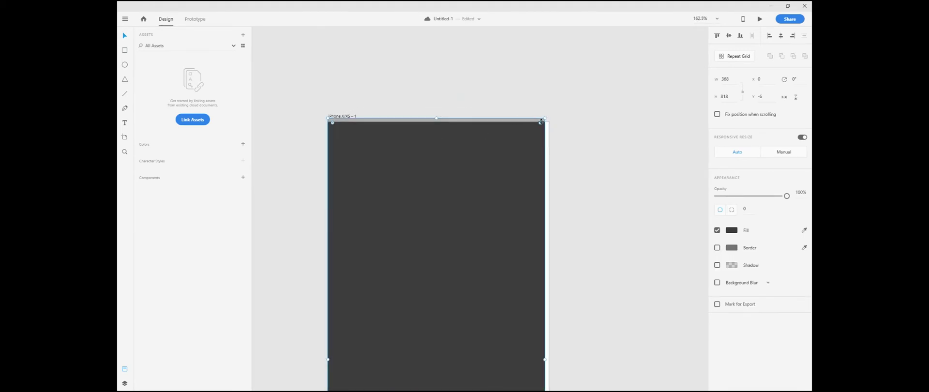
drag(545, 118, 550, 122)
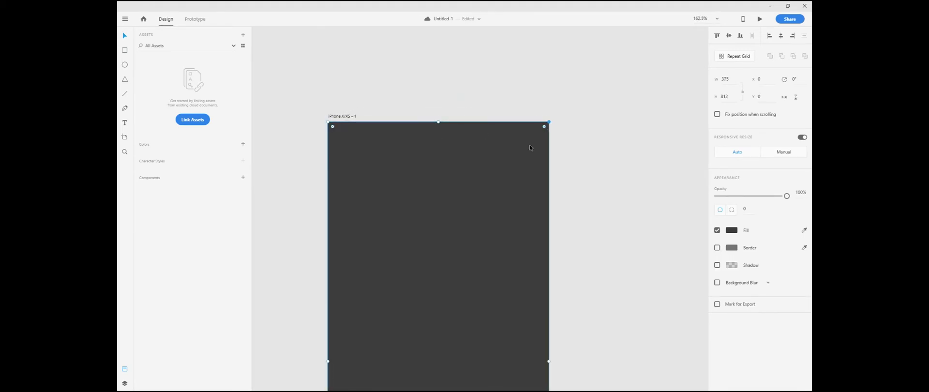
scroll(527, 154, down, 3)
scroll(511, 186, down, 10)
mouse_move(441, 311)
mouse_down()
mouse_move(442, 294)
mouse_move(442, 311)
mouse_up()
scroll(483, 249, up, 5)
scroll(483, 249, up, 3)
scroll(483, 150, up, 5)
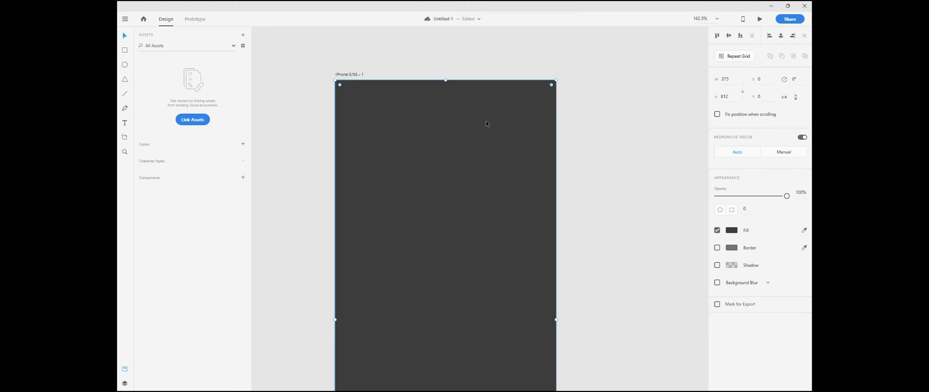
Step: Send the dark rectangle to the back, behind the QR code and scan frame, and deselect it
key(ctrl+s)
key(ctrl+v)
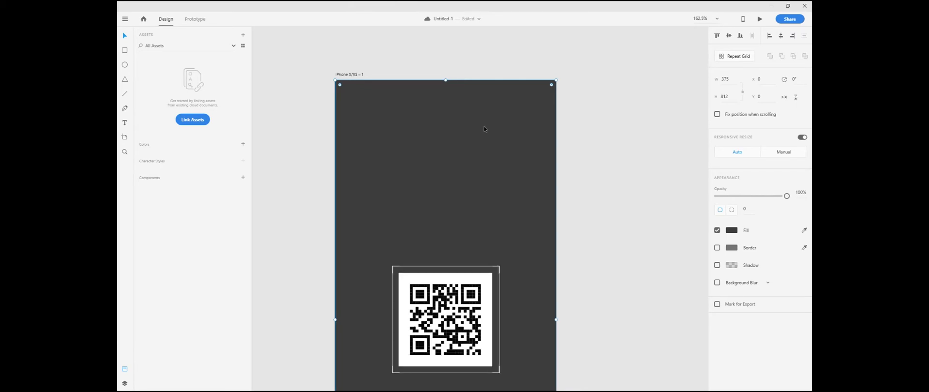
scroll(587, 179, down, 3)
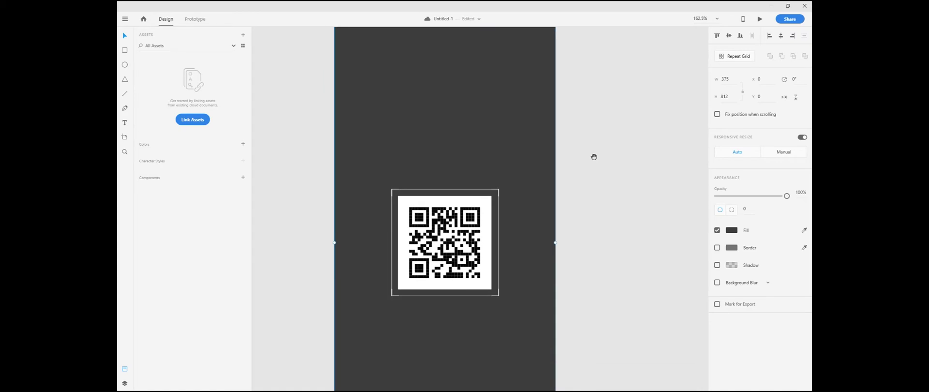
scroll(593, 160, down, 1)
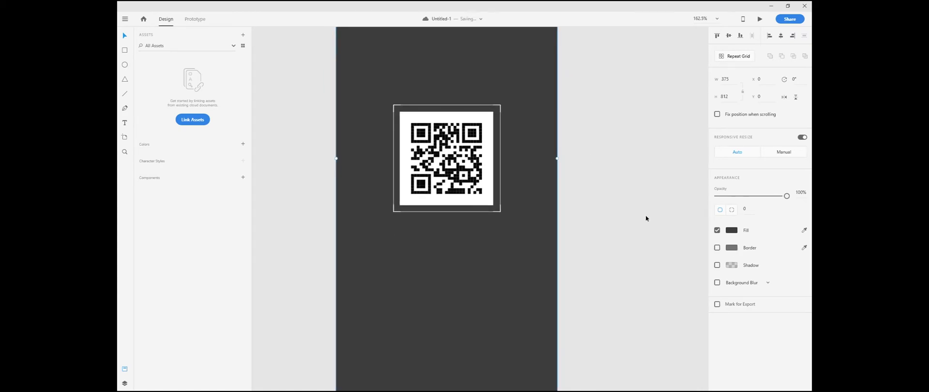
click(611, 202)
Step: Duplicate the square outline of the scan frame in place by copying and pasting it
scroll(607, 213, up, 3)
mouse_move(598, 197)
mouse_down()
mouse_move(600, 222)
mouse_move(610, 206)
mouse_up()
scroll(608, 201, down, 1)
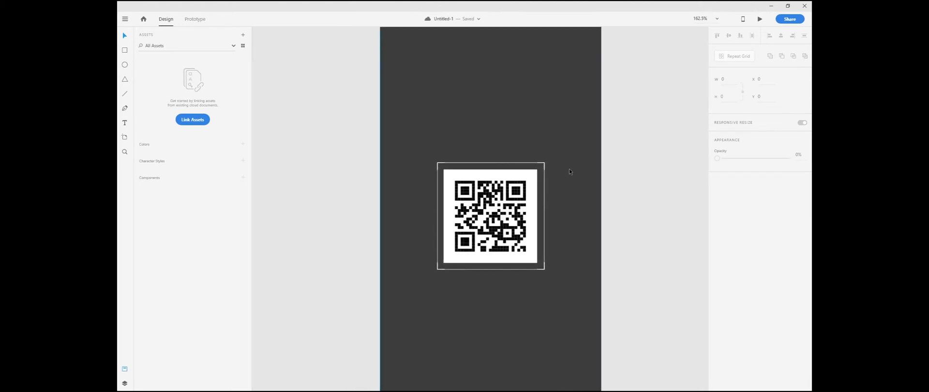
scroll(569, 170, up, 5)
scroll(569, 171, down, 3)
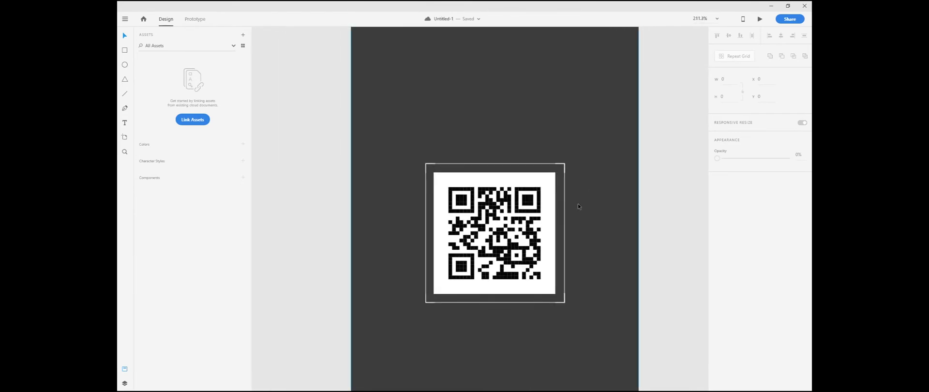
scroll(574, 202, up, 3)
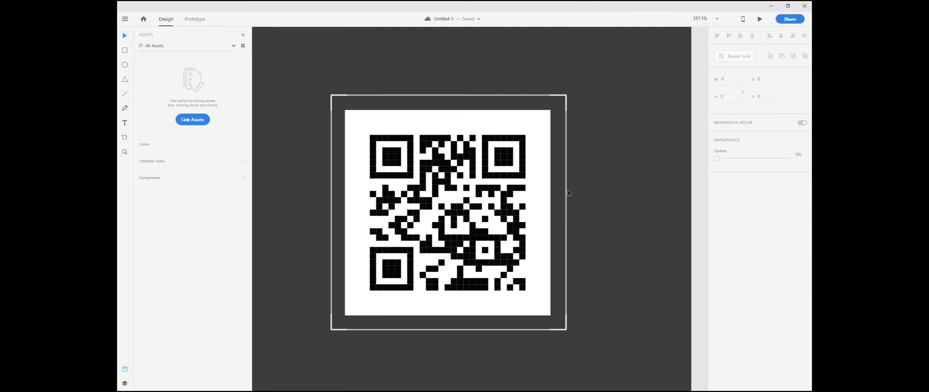
click(566, 163)
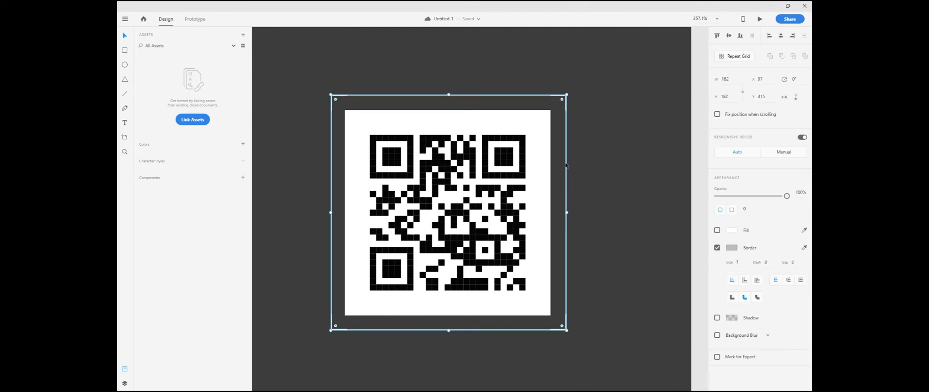
right_click(567, 166)
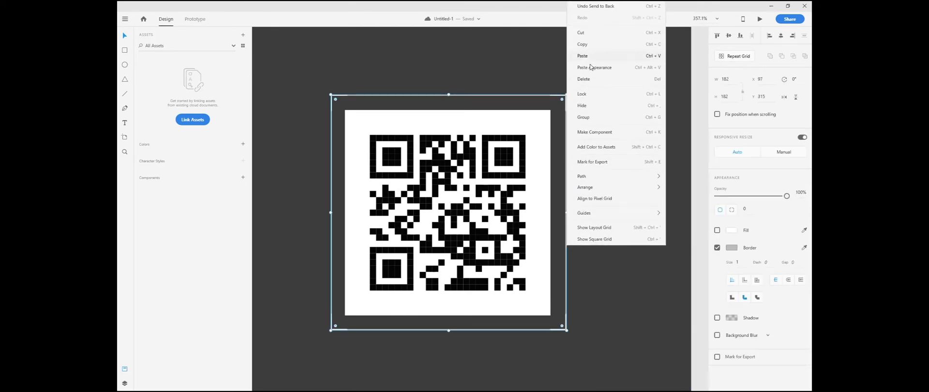
click(587, 57)
Step: Select the dark rectangle together with the duplicated square outline and subtract the square from the rectangle
scroll(575, 153, down, 3)
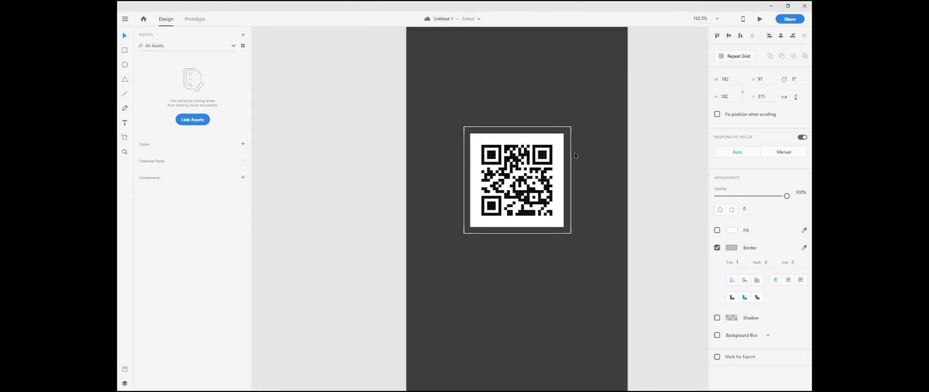
drag(581, 147, 553, 209)
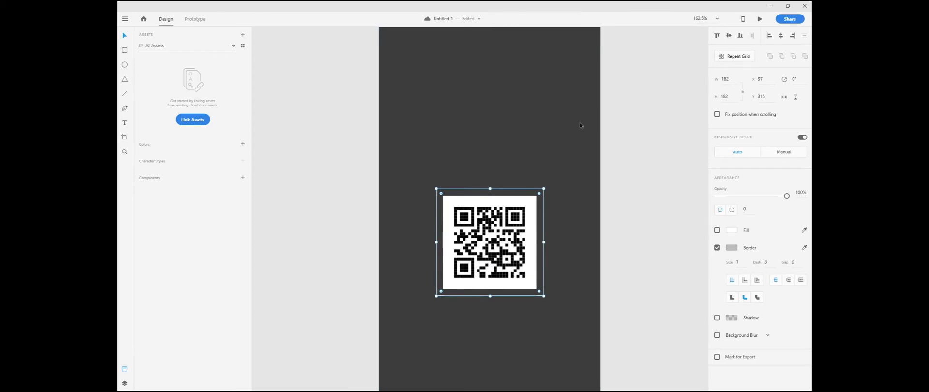
scroll(569, 100, down, 3)
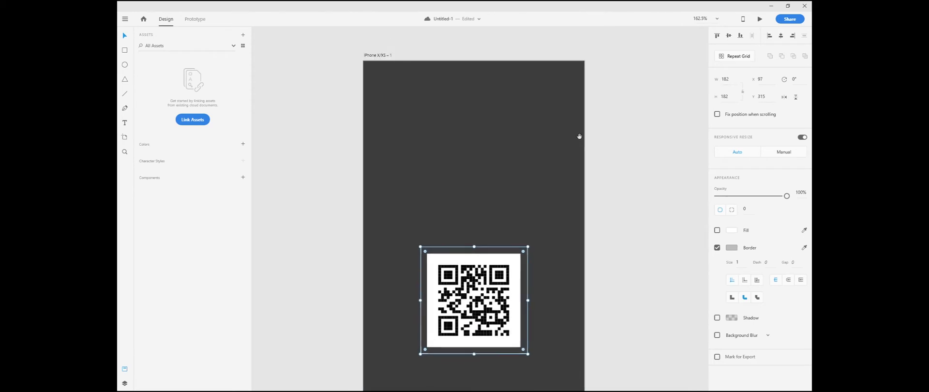
key(ctrl+a)
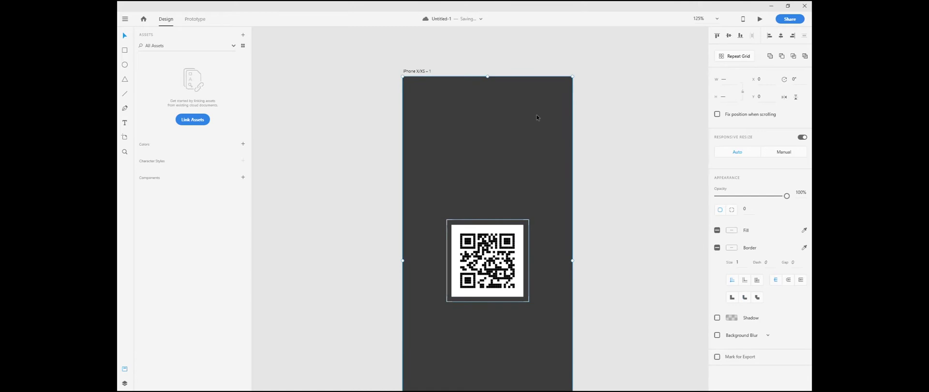
click(783, 56)
Step: Inspect the edges and corners of the square cut-out around the QR code
drag(601, 182, 603, 125)
scroll(502, 164, up, 4)
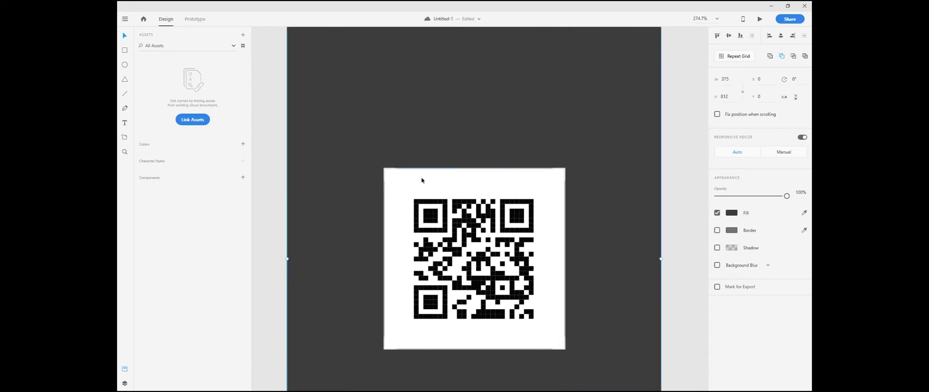
scroll(431, 174, up, 4)
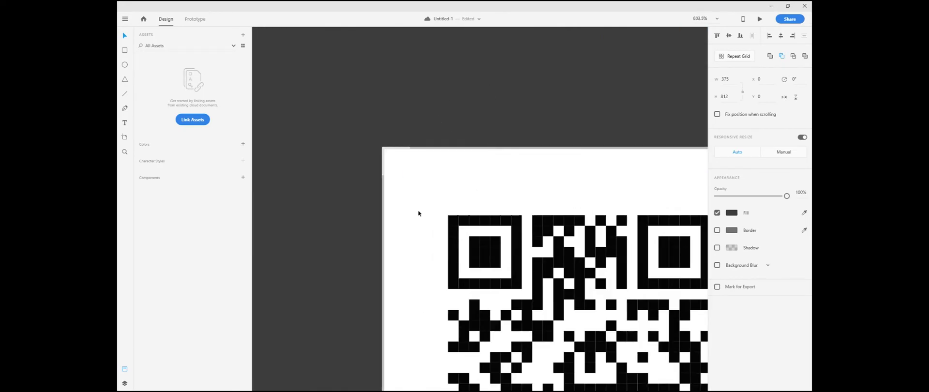
scroll(392, 232, down, 5)
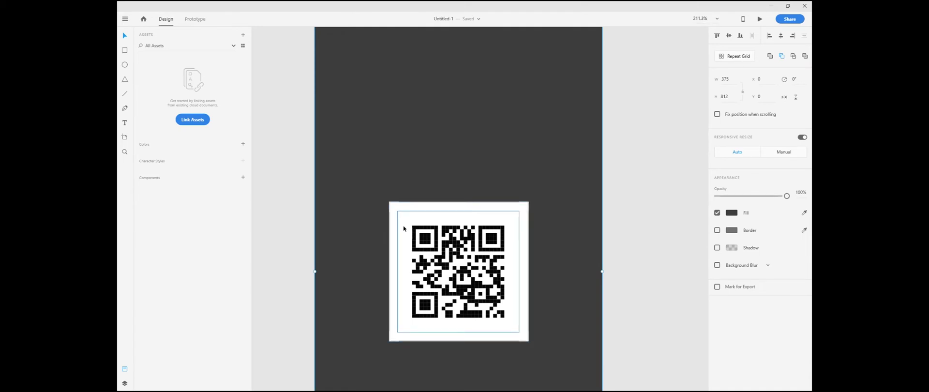
scroll(400, 216, up, 4)
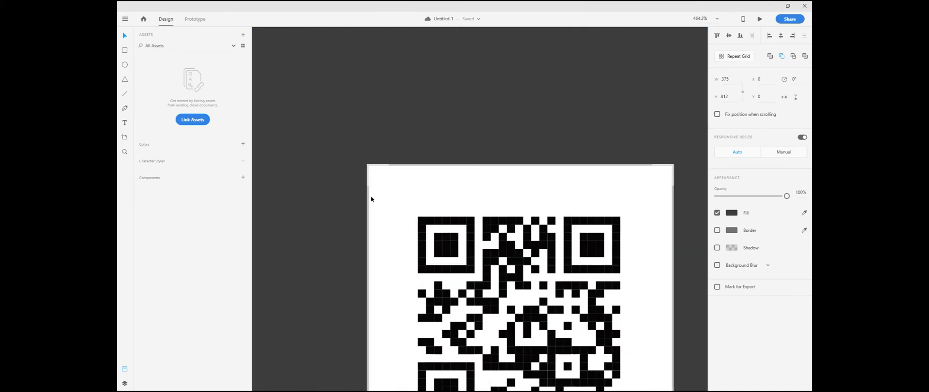
scroll(372, 203, up, 4)
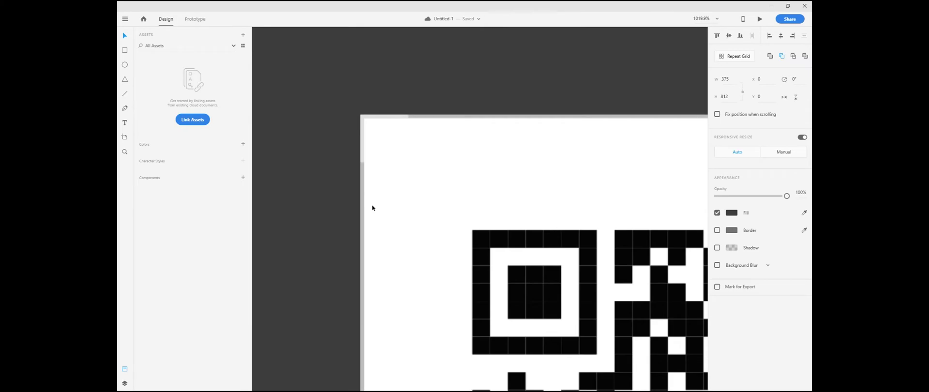
click(363, 195)
scroll(368, 194, down, 6)
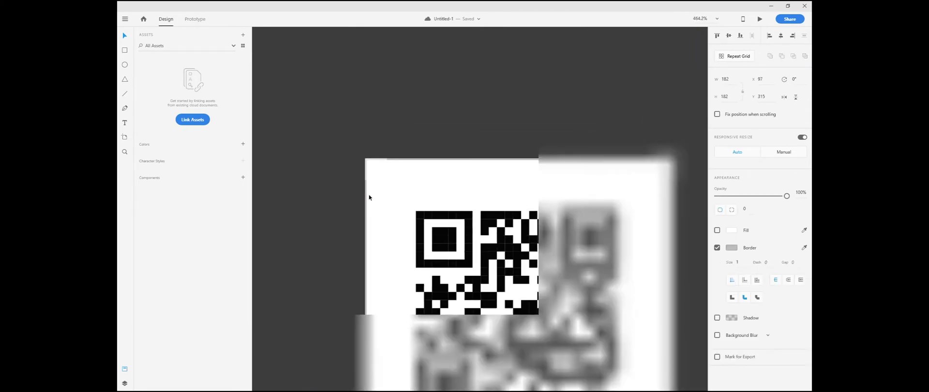
scroll(369, 197, down, 3)
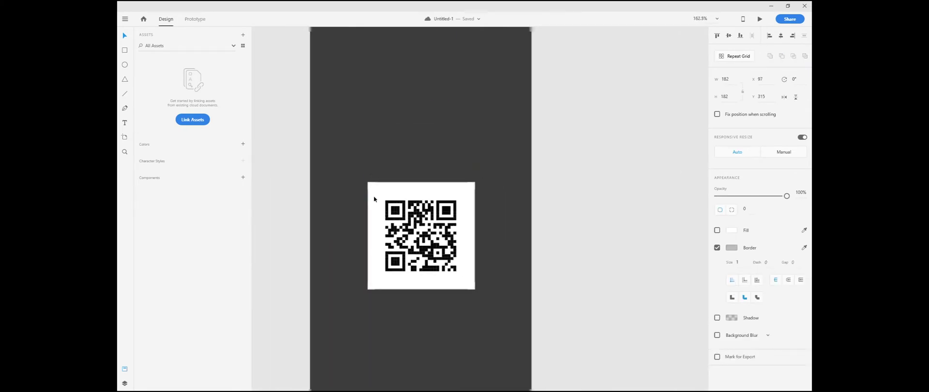
click(513, 195)
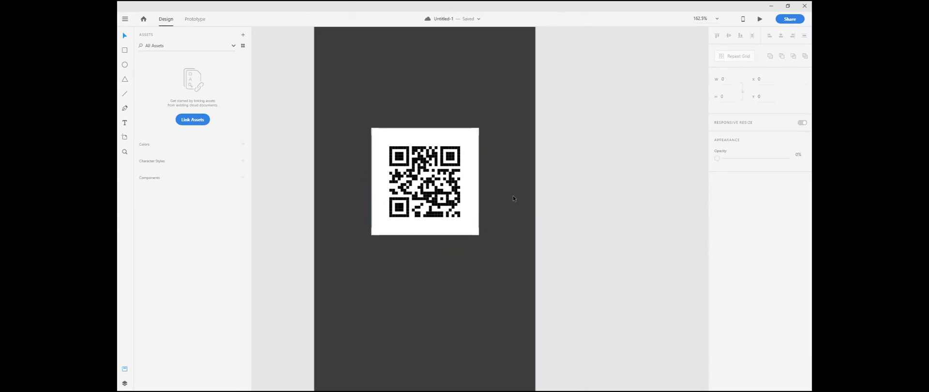
scroll(490, 197, left, 2)
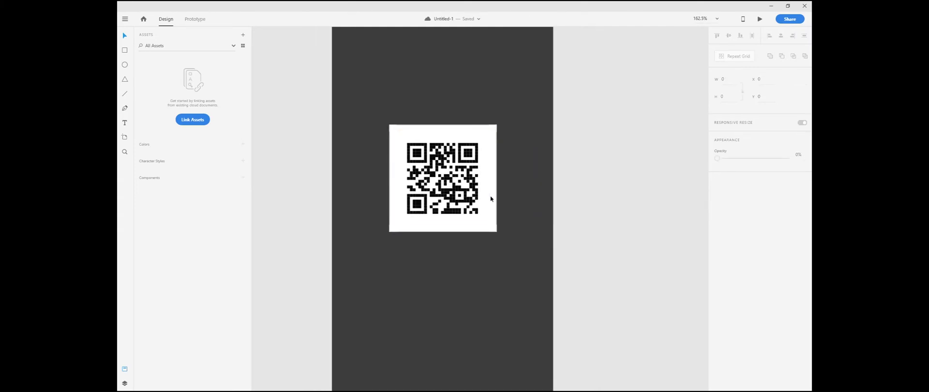
Step: Restore the Untitled-1 window from full screen, move it aside and enlarge it to nearly the full screen height
click(788, 5)
drag(589, 82, 376, 17)
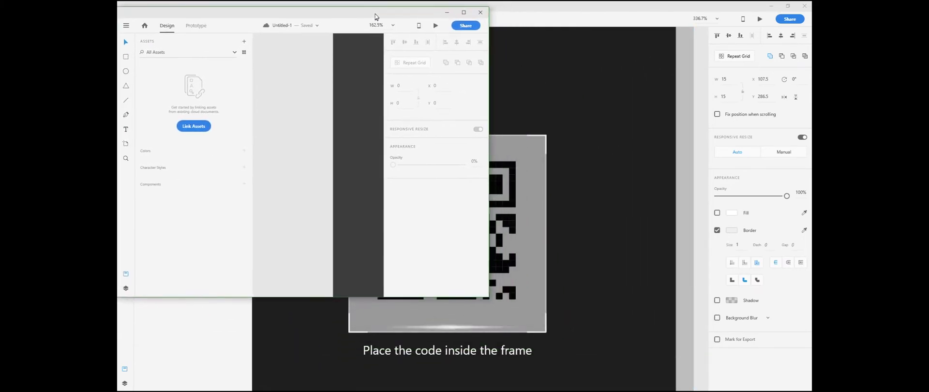
drag(488, 297, 636, 387)
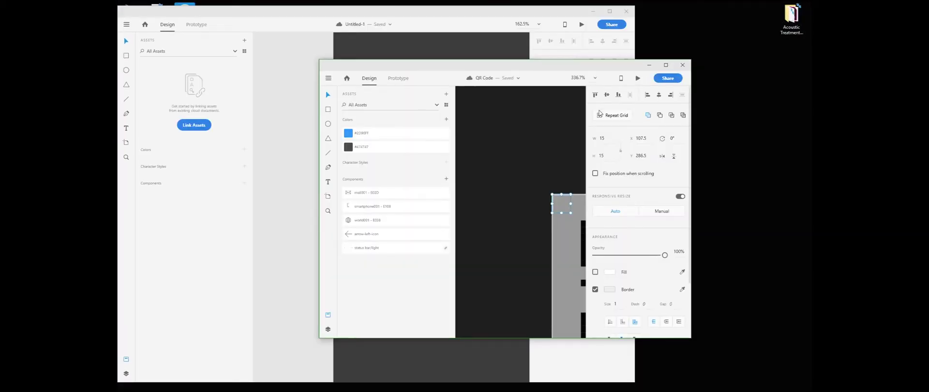
Step: Move the QR Code document window beside Untitled-1, hide its assets panel and resize it to be narrower and taller
drag(600, 67, 716, 13)
click(443, 260)
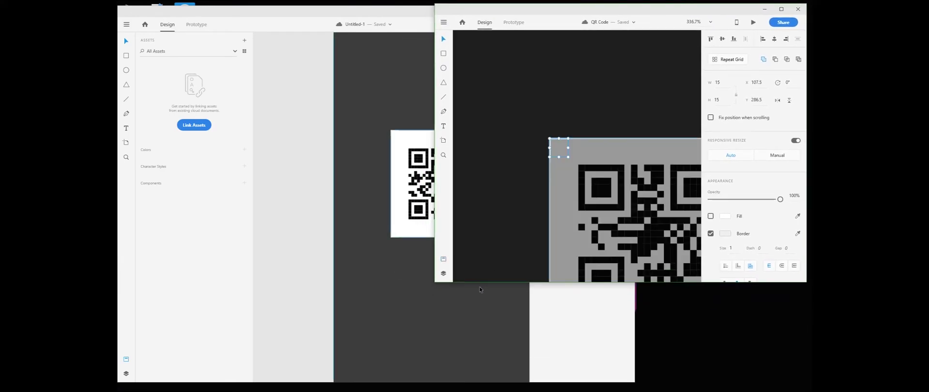
drag(435, 283, 532, 380)
Step: Examine the finished scanner screen in the QR Code document, from the whole artboard to its frame and caption
click(585, 279)
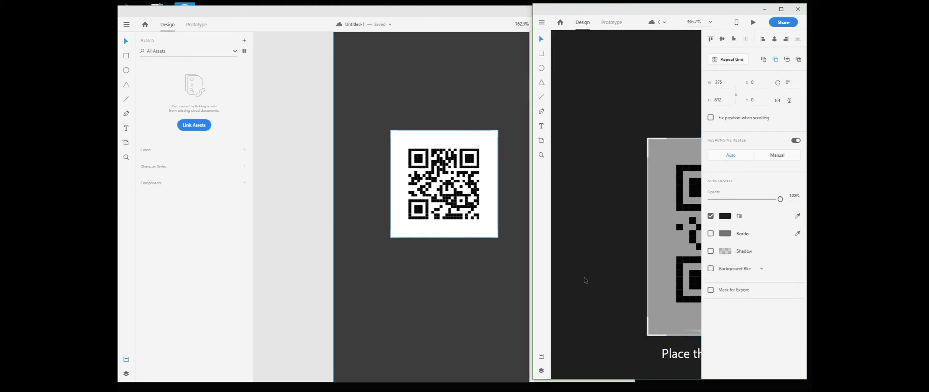
key(ctrl+minus)
key(ctrl+minus)
key(ctrl+minus)
key(ctrl+minus)
key(ctrl+minus)
key(ctrl+minus)
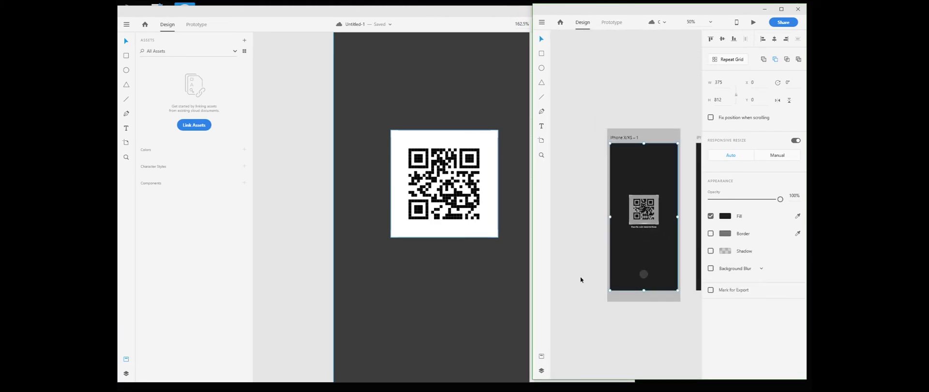
click(581, 277)
drag(577, 252, 556, 241)
scroll(627, 235, up, 3)
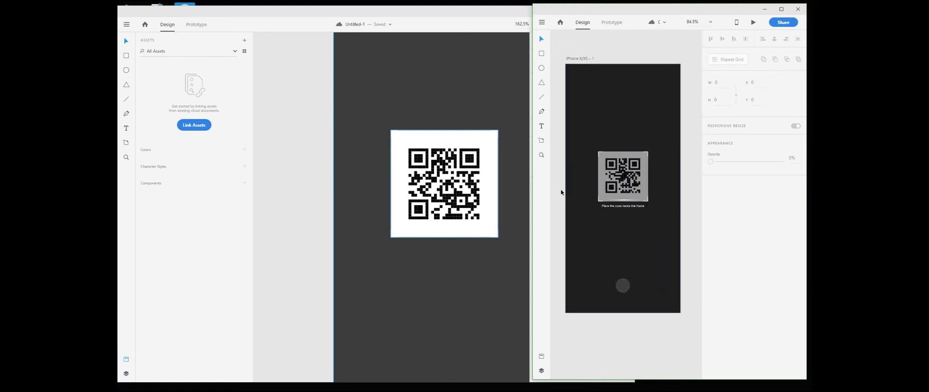
scroll(623, 184, up, 4)
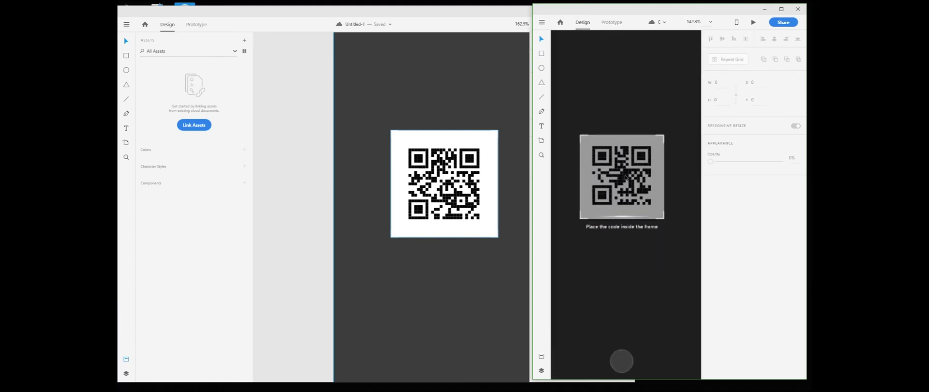
Step: Switch to the Untitled-1 window, hide its assets panel and narrow it so both documents show side by side
click(489, 272)
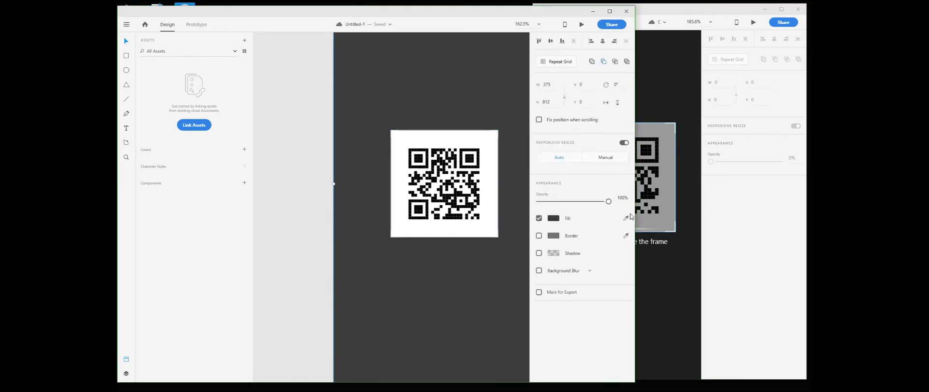
click(265, 231)
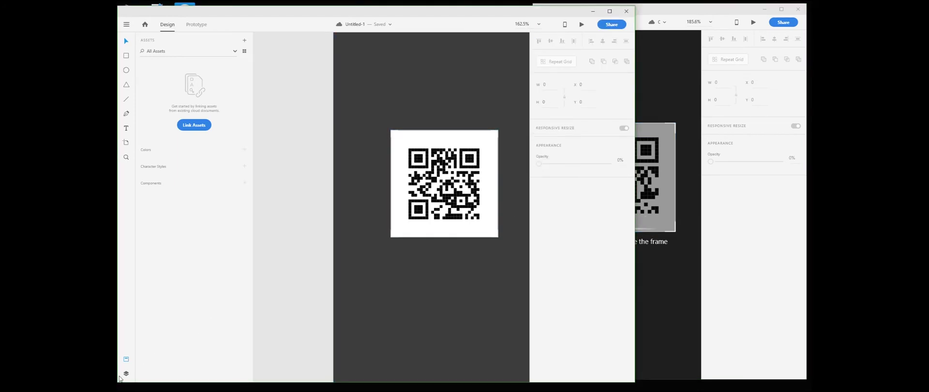
click(126, 359)
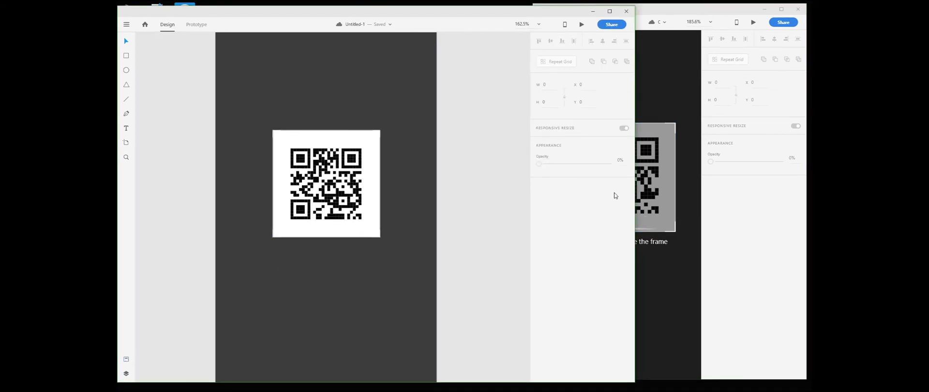
drag(634, 204, 554, 214)
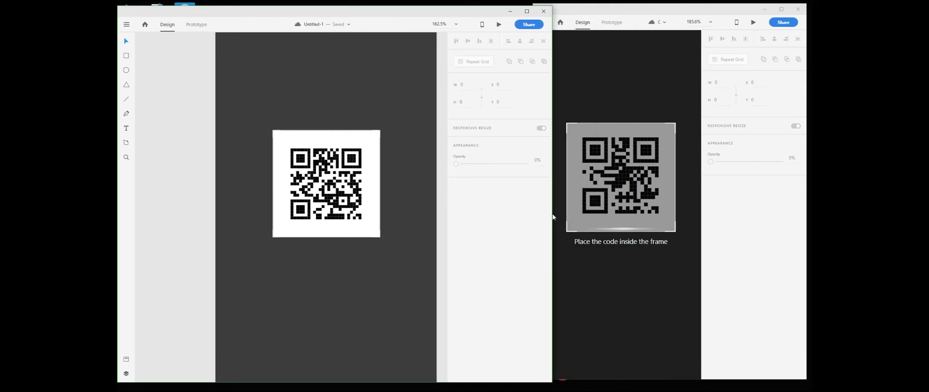
Step: Compare the scanner artboard in Untitled-1, around its QR code frame, with the finished reference beside it
click(320, 275)
click(191, 228)
scroll(191, 228, down, 2)
scroll(417, 192, down, 1)
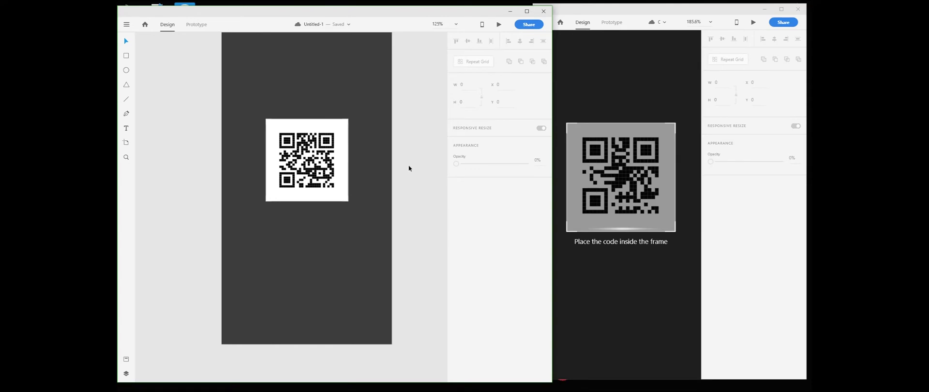
scroll(411, 151, left, 3)
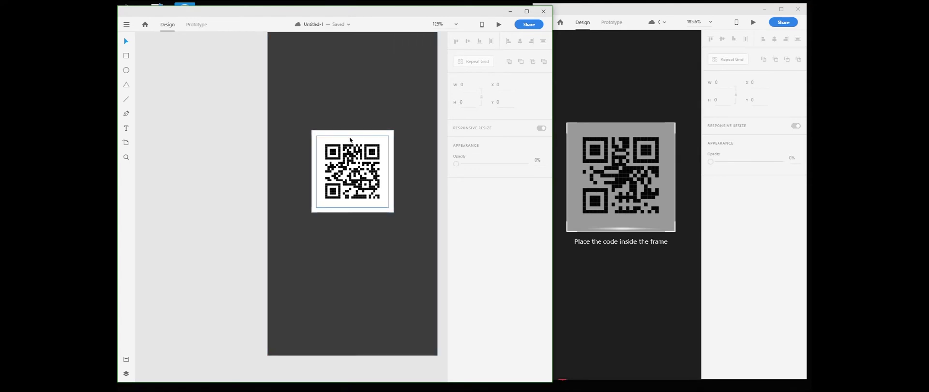
click(332, 113)
click(198, 155)
scroll(198, 155, up, 3)
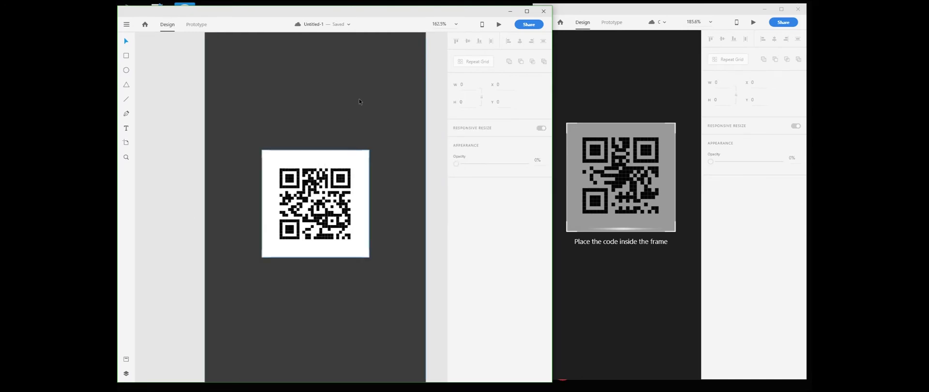
drag(267, 217, 257, 179)
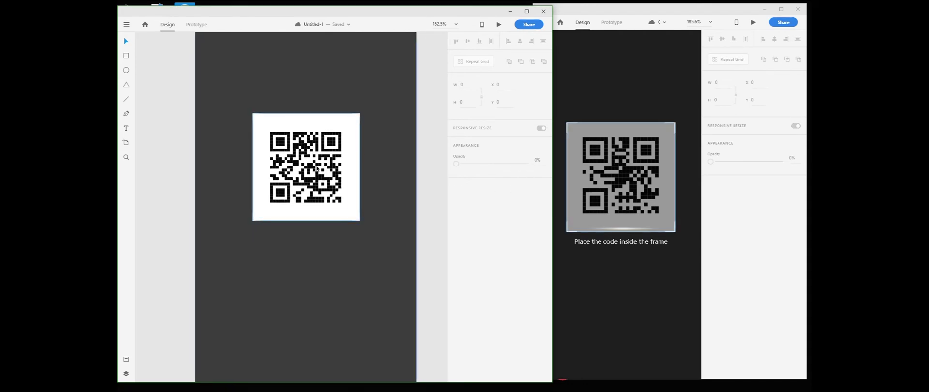
scroll(249, 145, up, 2)
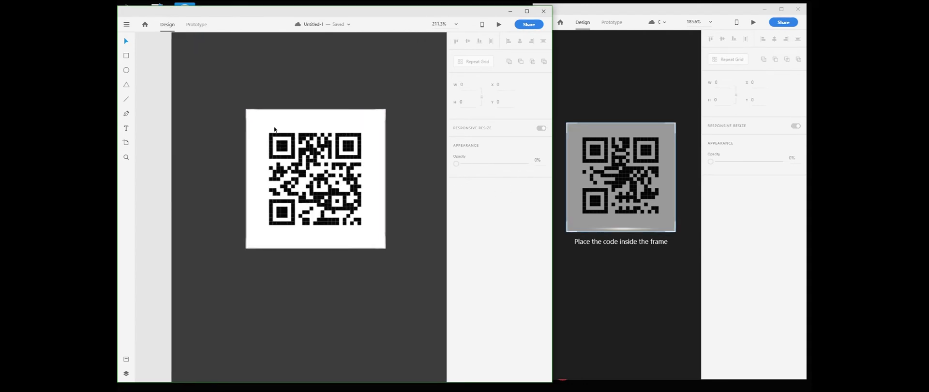
Step: Darken the fill of the 375 × 812 overlay around the frame to #1A1A1A
click(362, 107)
click(469, 219)
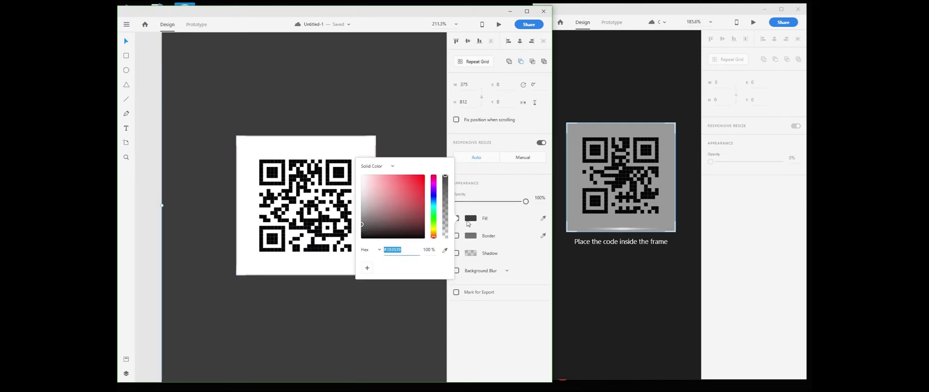
drag(363, 227, 359, 233)
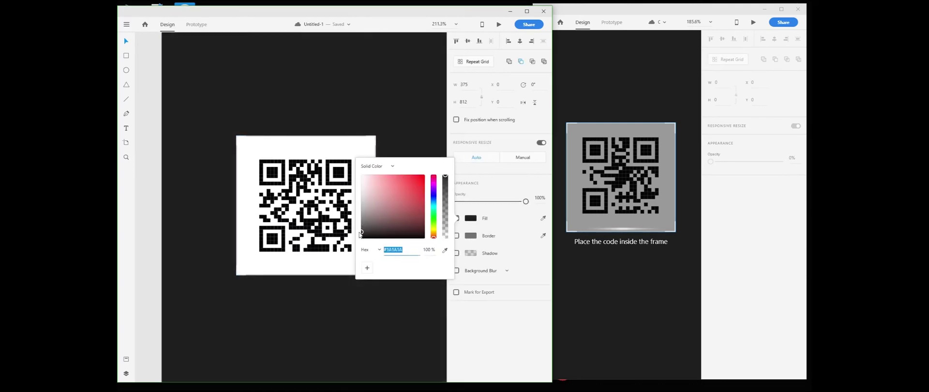
Step: Select all four corner brackets of the frame and set their border colour to white, #FFFFFF
click(397, 144)
drag(385, 139, 411, 144)
scroll(388, 150, up, 3)
click(407, 144)
shift+click(407, 366)
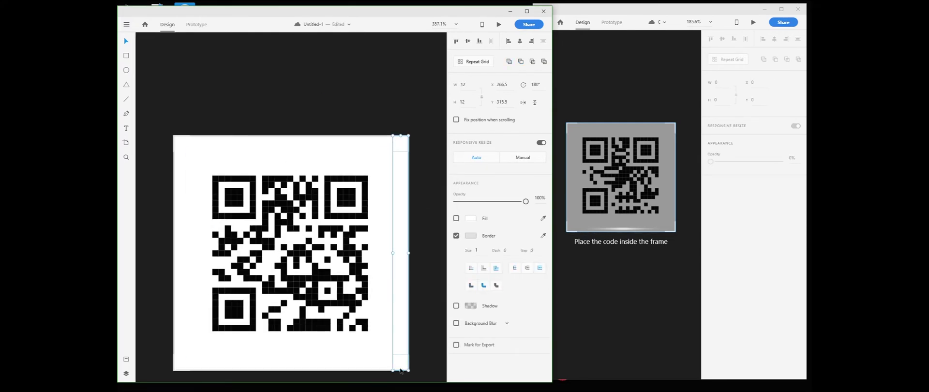
shift+click(180, 366)
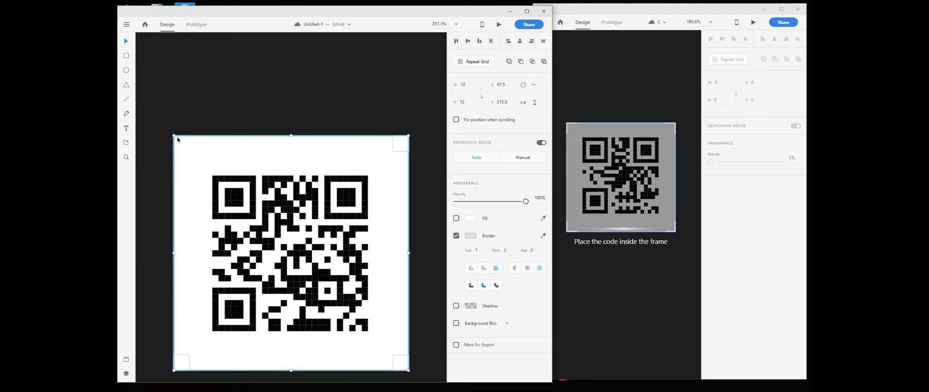
shift+click(177, 139)
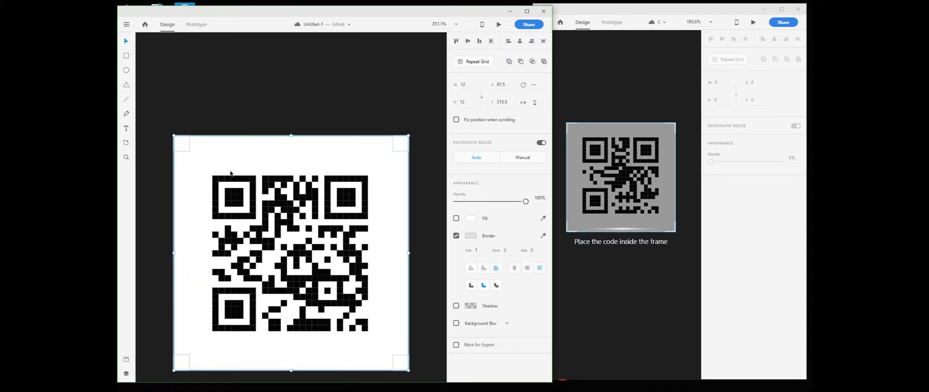
click(471, 236)
drag(362, 194, 357, 185)
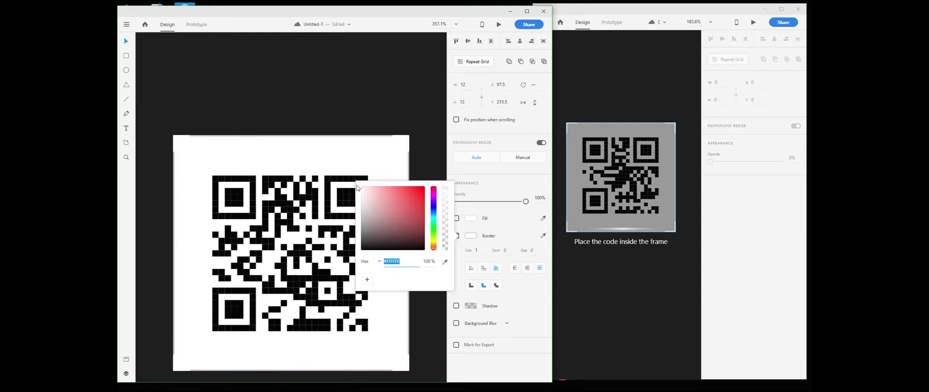
click(425, 182)
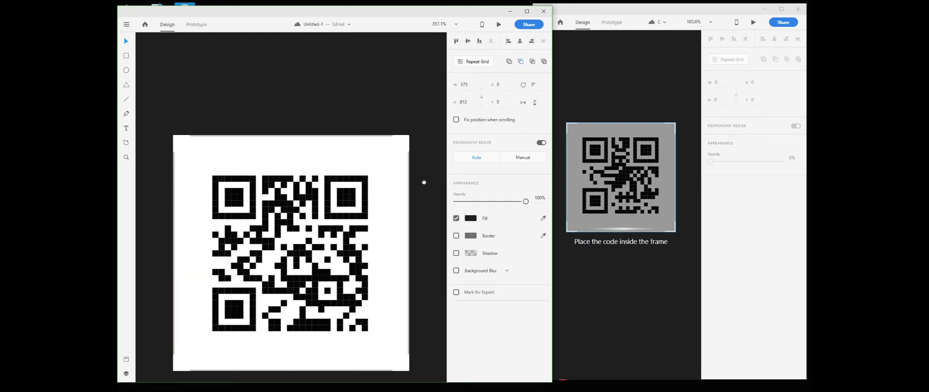
Step: Change the border colour of the 182 × 182 frame square to a darker grey, #A5A5A5
scroll(424, 181, down, 1)
click(410, 193)
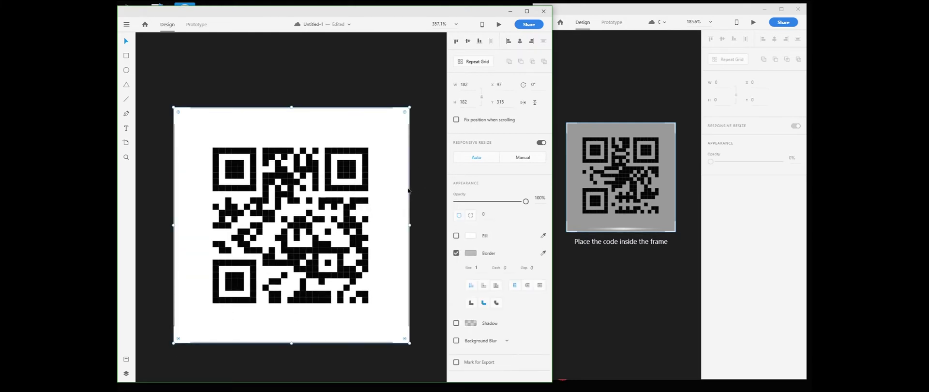
click(471, 254)
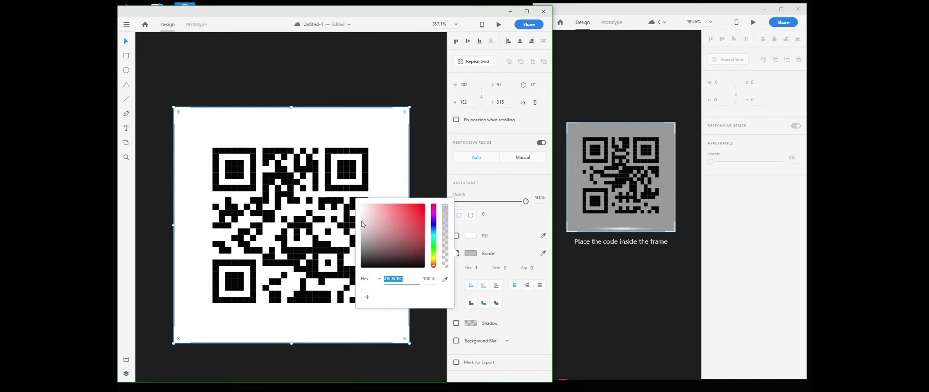
drag(362, 219, 359, 227)
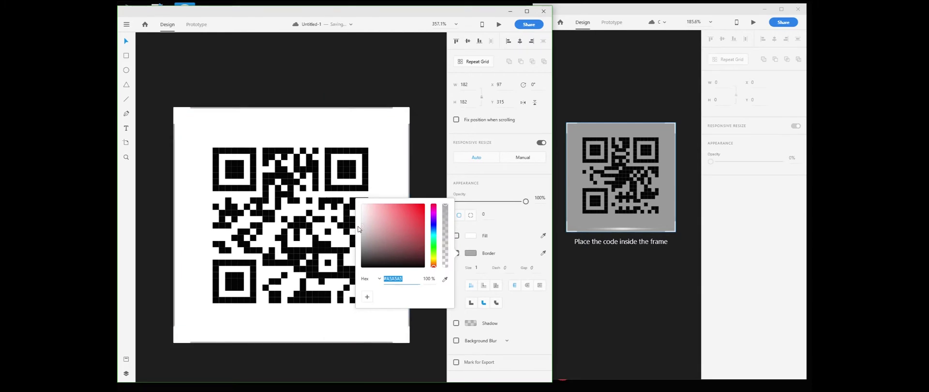
click(427, 165)
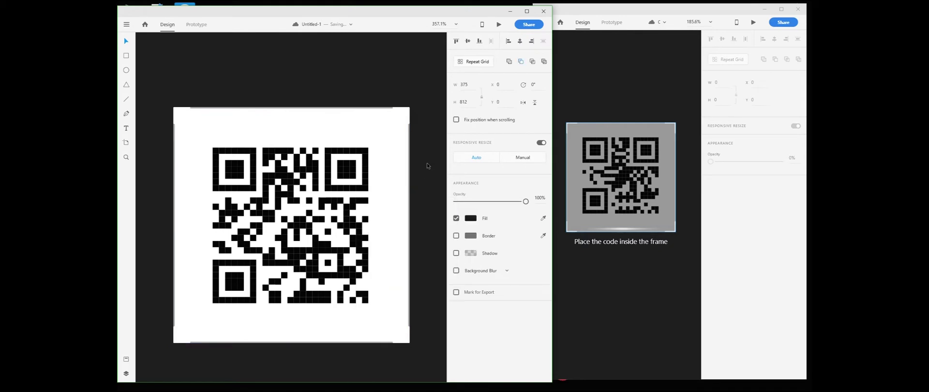
Step: Check the recoloured frame and overlay from close up and from the whole artboard against the reference document
scroll(427, 163, down, 1)
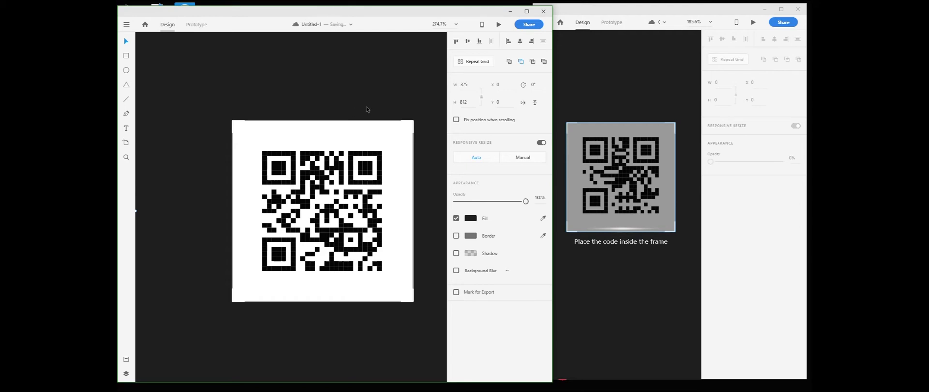
scroll(364, 107, down, 1)
drag(371, 93, 368, 126)
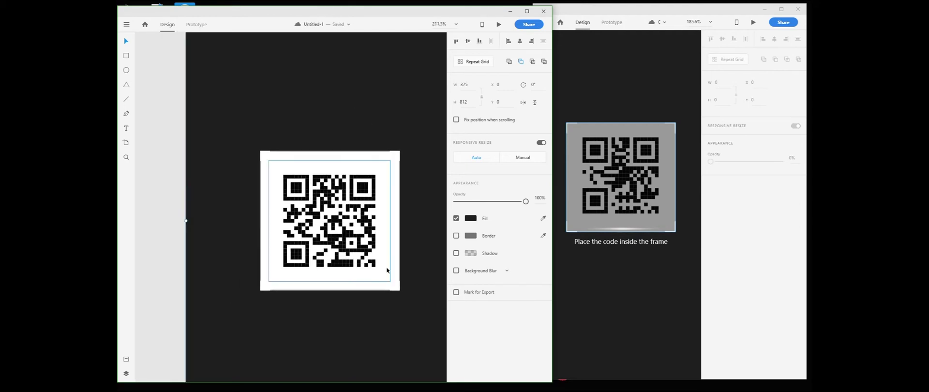
scroll(387, 265, up, 4)
scroll(397, 295, down, 3)
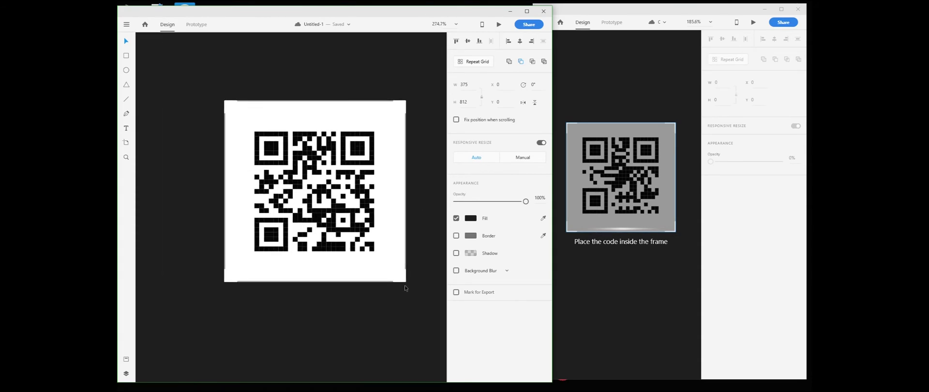
scroll(391, 296, down, 3)
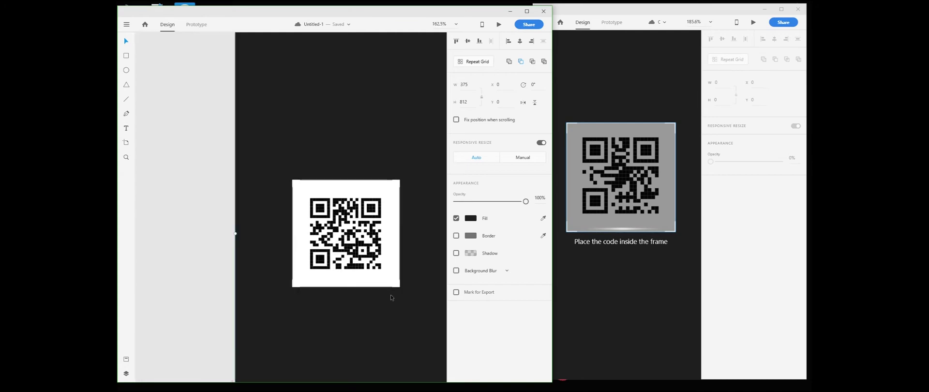
drag(347, 285, 324, 257)
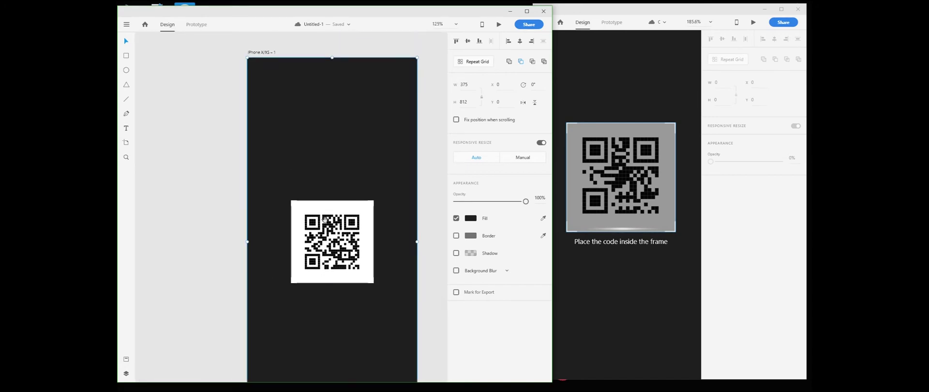
click(204, 171)
scroll(206, 148, down, 2)
drag(204, 129, 205, 147)
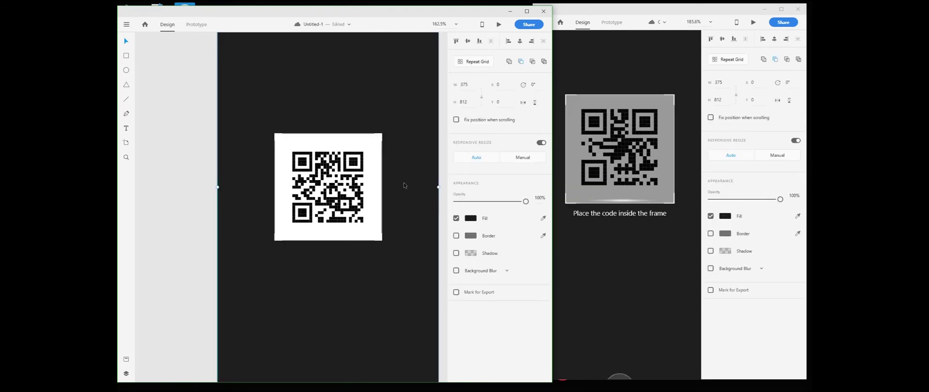
scroll(404, 185, down, 1)
scroll(404, 185, down, 1)
Step: Set the fill of the iPhone X/XS – 1 artboard to light grey, #DFDFDF
click(308, 83)
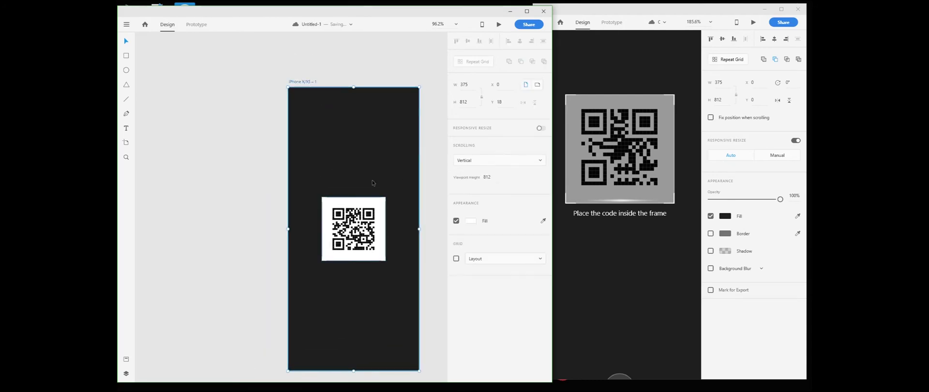
click(471, 221)
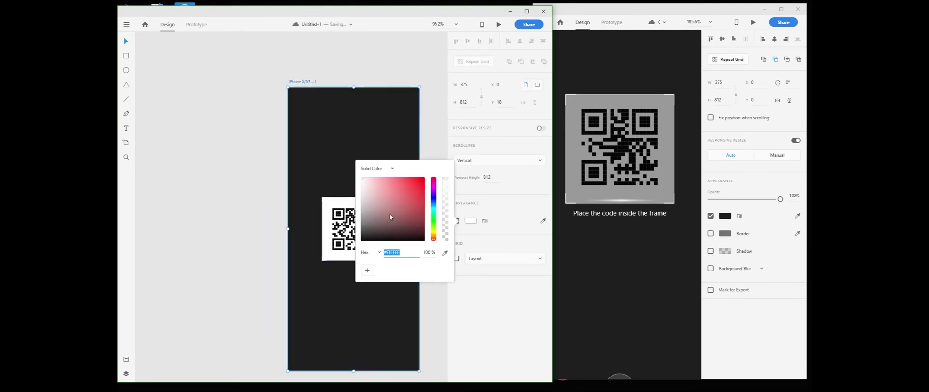
click(361, 184)
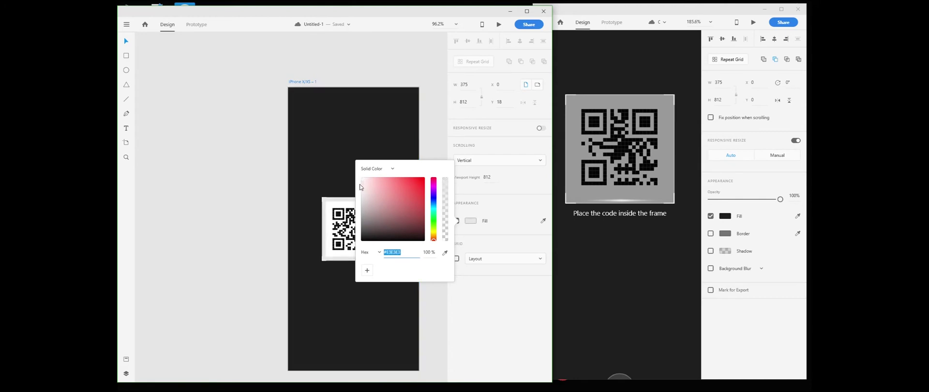
click(360, 188)
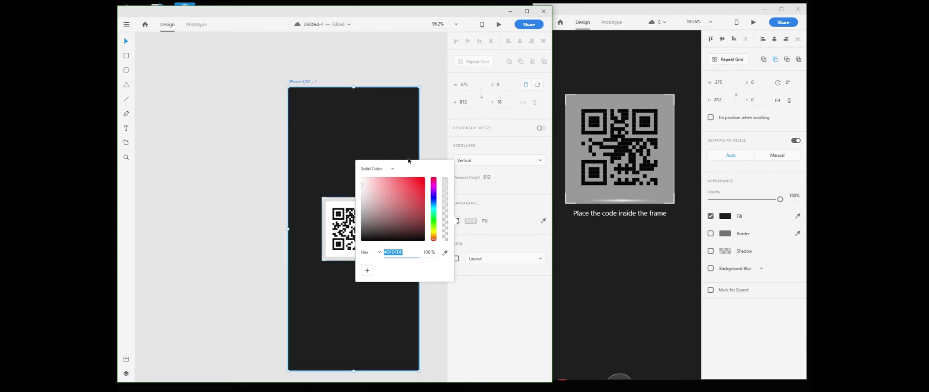
Step: Move the QR code out of the frame onto the empty canvas beside the artboard and ungroup it
click(341, 226)
scroll(341, 227, up, 4)
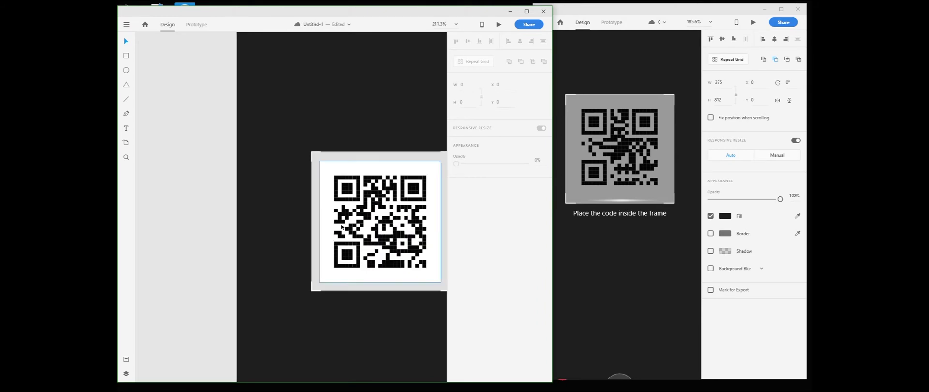
scroll(348, 219, right, 3)
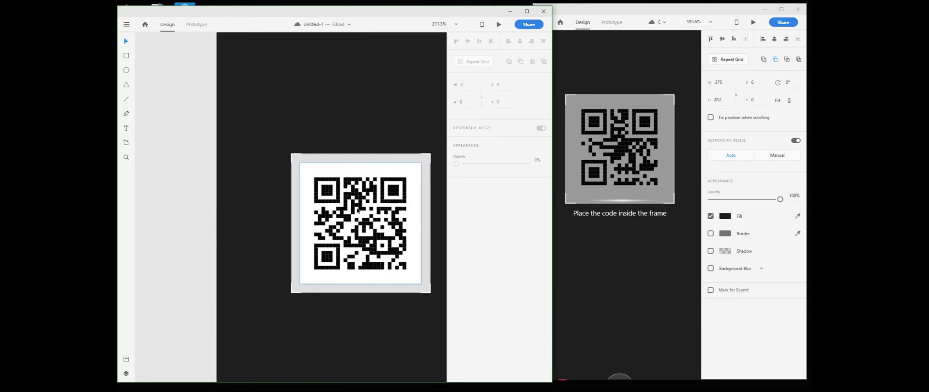
scroll(358, 213, down, 2)
click(372, 220)
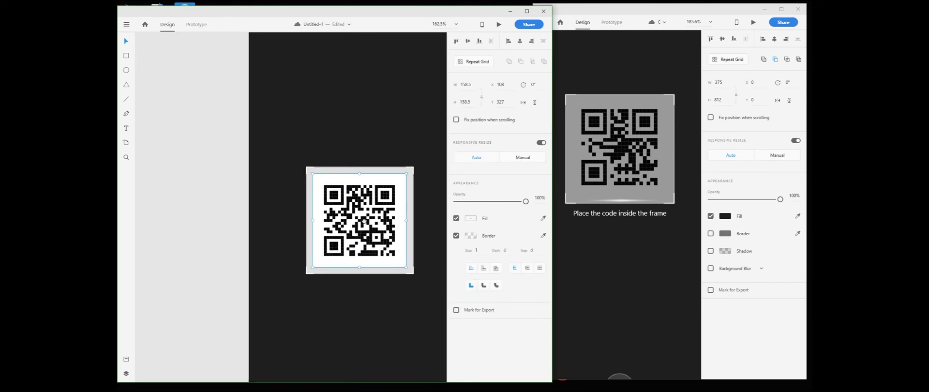
scroll(364, 220, down, 2)
drag(365, 192, 261, 186)
right_click(261, 184)
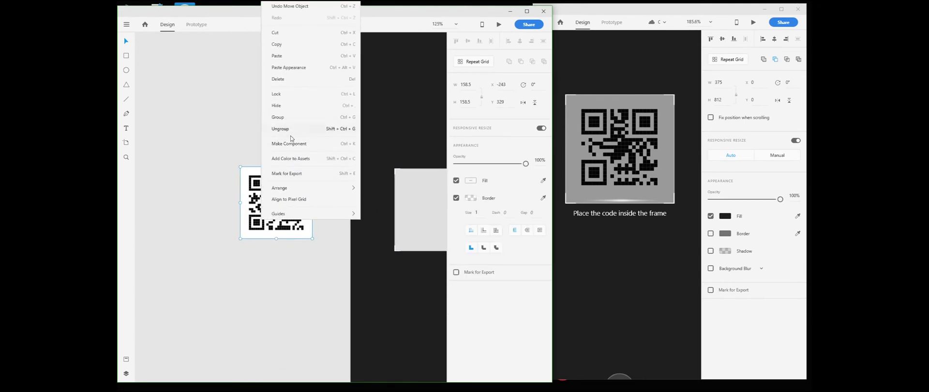
click(291, 132)
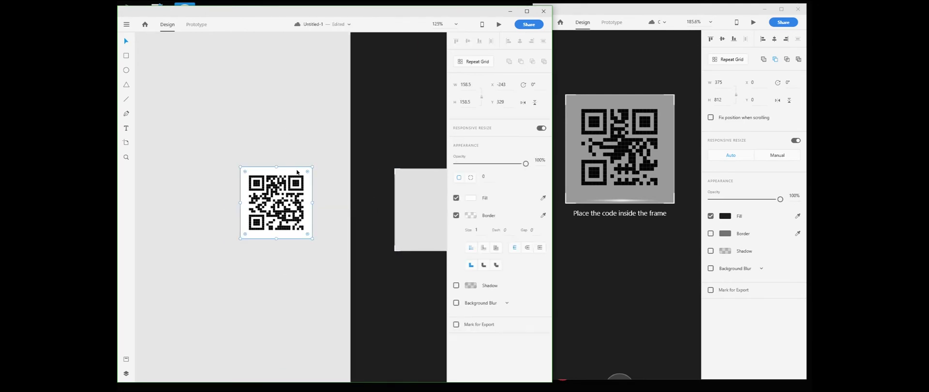
Step: Delete the QR code's white background square and group all the remaining black modules
key(Delete)
drag(239, 169, 319, 239)
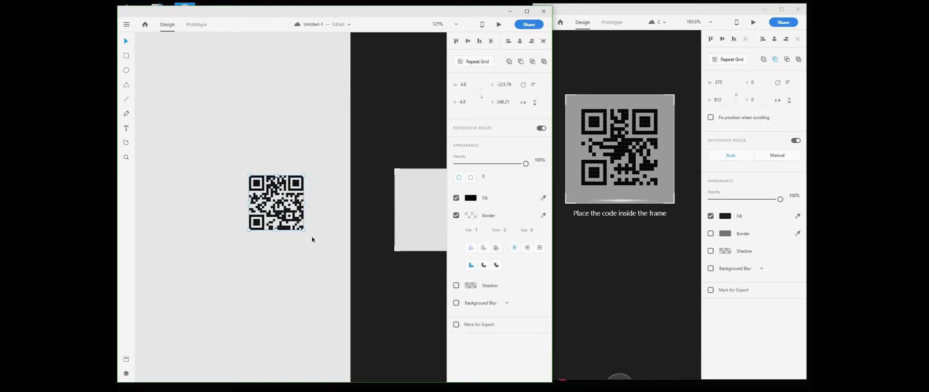
key(ctrl+g)
Step: Move the grouped QR code back to the middle of the frame and enlarge it proportionally from its centre
drag(312, 200, 396, 225)
scroll(382, 242, up, 5)
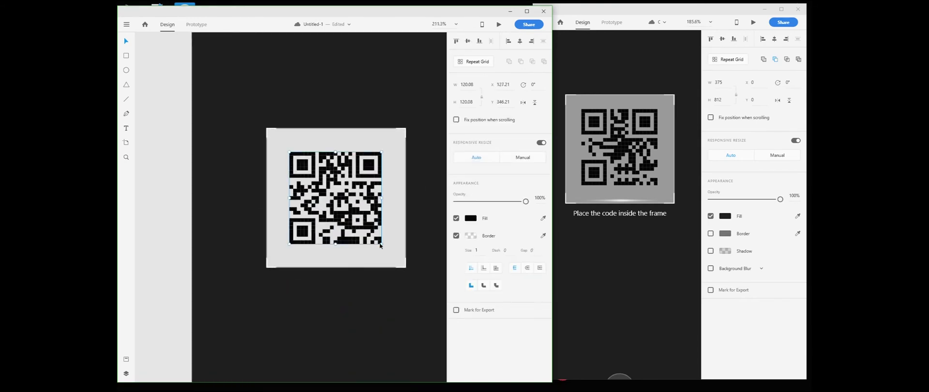
drag(381, 245, 393, 244)
click(377, 136)
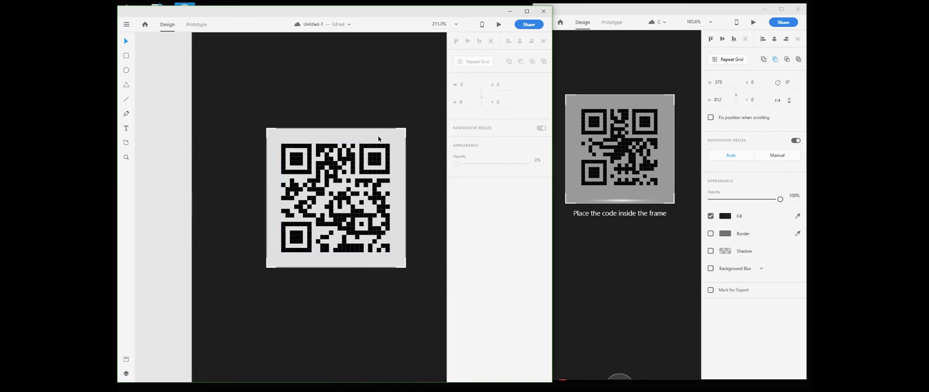
Step: Darken the light grey fill of the iPhone X/XS – 1 artboard slightly, keeping it a neutral grey
scroll(379, 139, down, 6)
scroll(373, 118, up, 2)
click(324, 86)
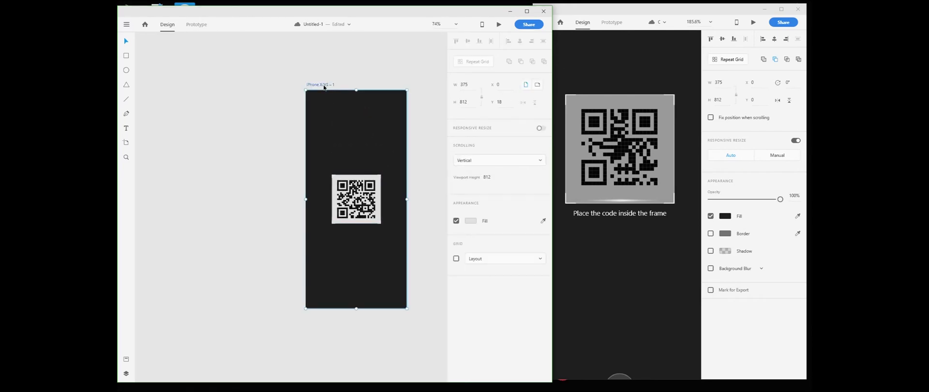
click(473, 222)
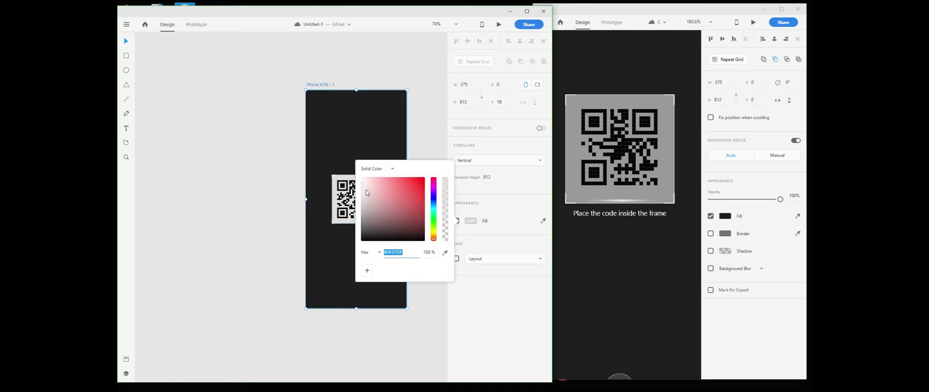
drag(362, 189, 360, 193)
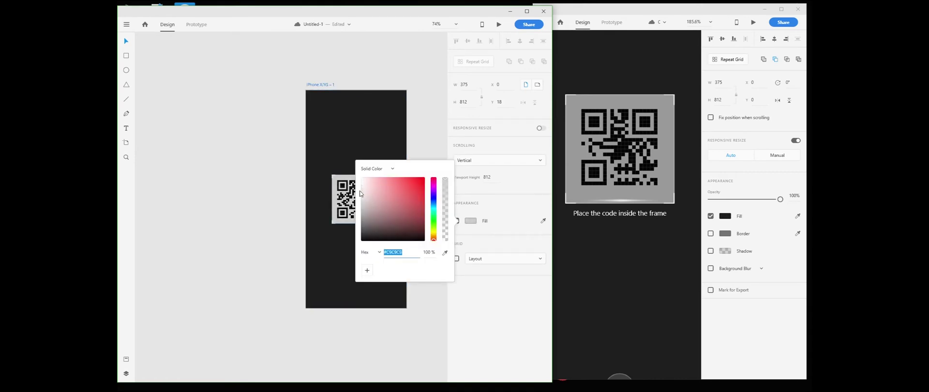
click(396, 140)
scroll(382, 180, up, 4)
scroll(334, 196, up, 3)
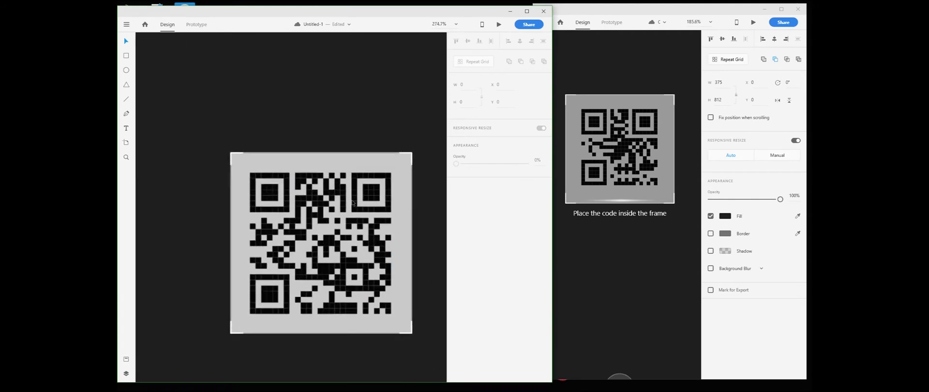
scroll(360, 201, down, 4)
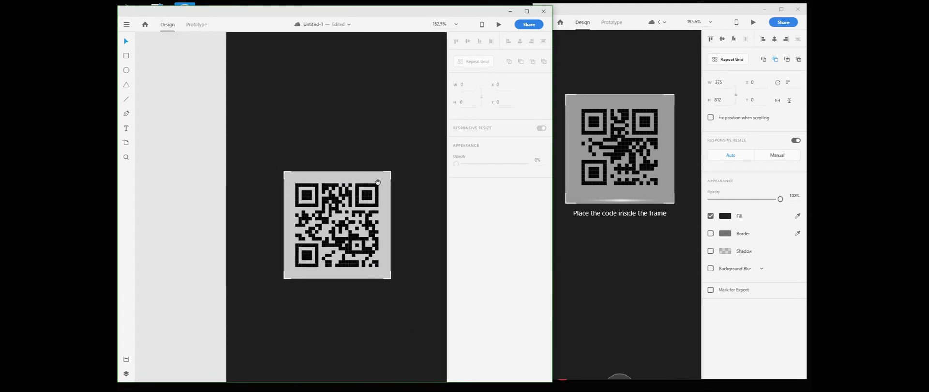
drag(365, 189, 360, 157)
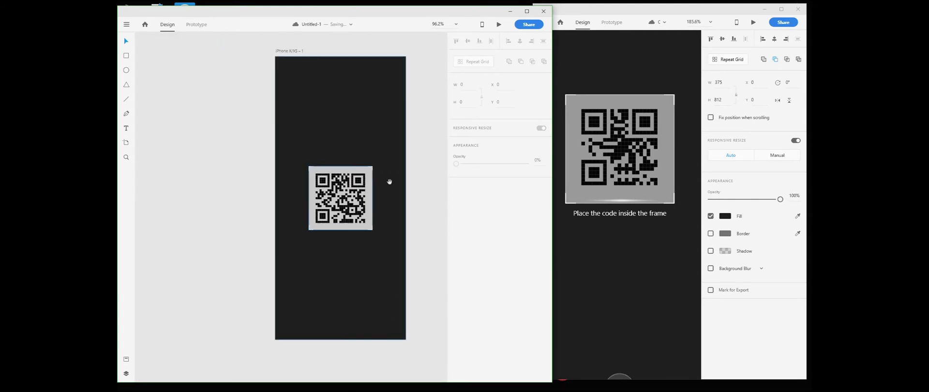
Step: Try moving the scan line in the reference design up across its QR code and undo the move
click(626, 201)
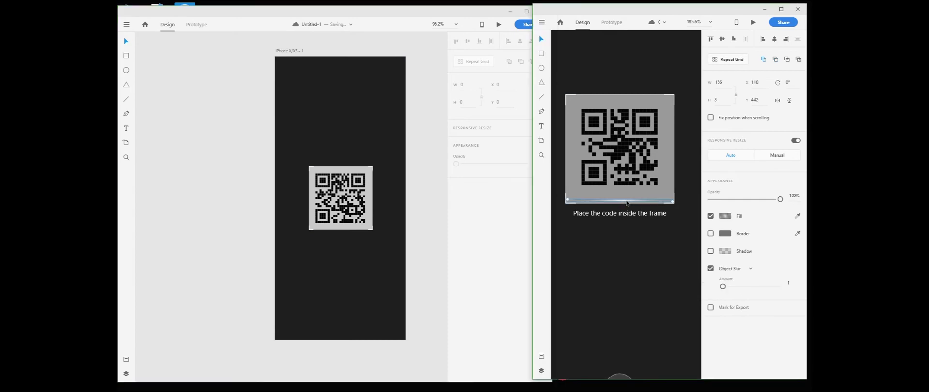
drag(627, 203, 627, 153)
key(ctrl+z)
click(243, 207)
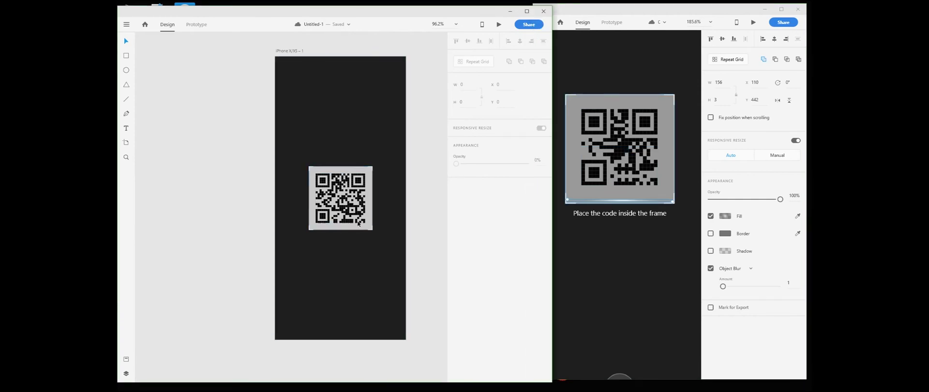
Step: Maximize the Untitled-1 document window
scroll(358, 223, up, 3)
scroll(360, 217, right, 2)
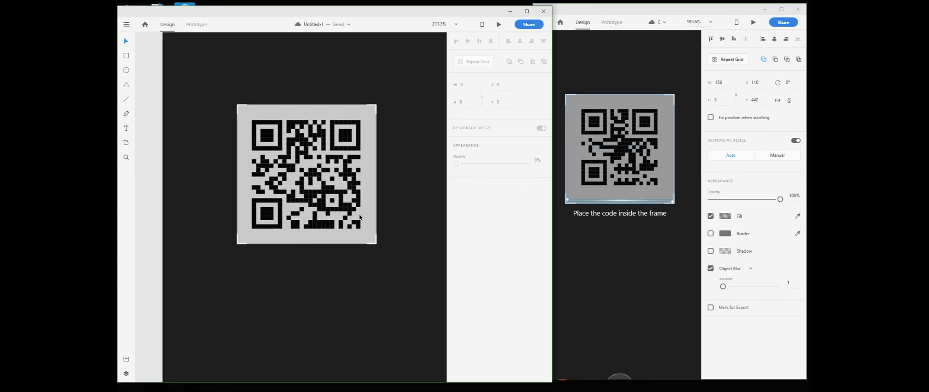
scroll(361, 218, down, 2)
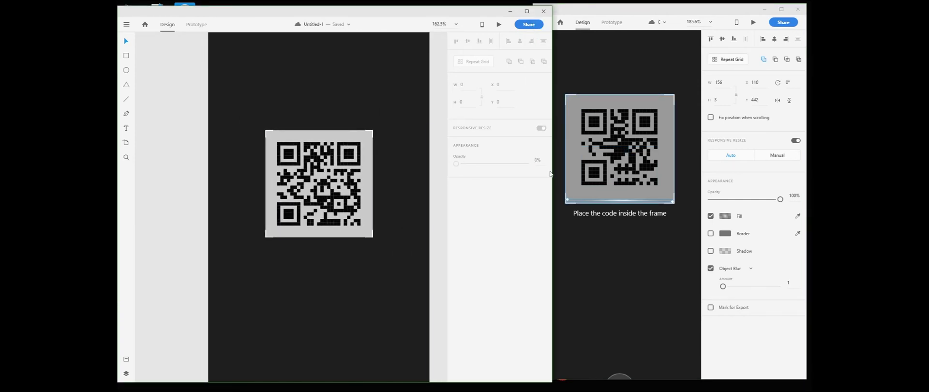
click(527, 12)
scroll(416, 194, up, 3)
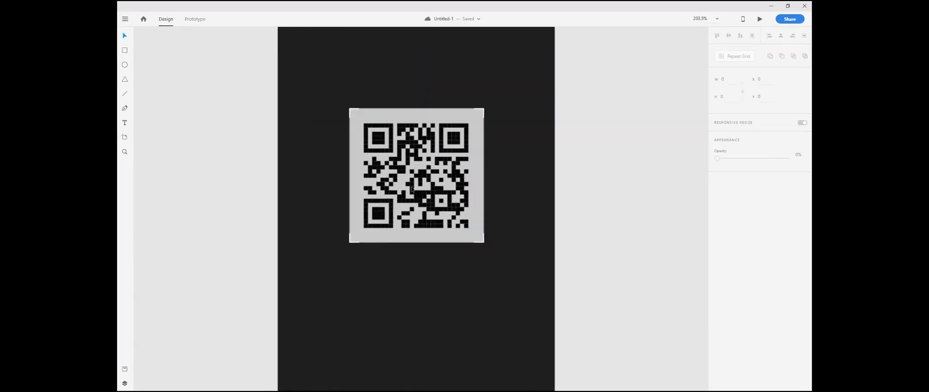
Step: Add two horizontal guides to the artboard, one along the frame's top edge and one along its bottom edge
drag(515, 121, 497, 174)
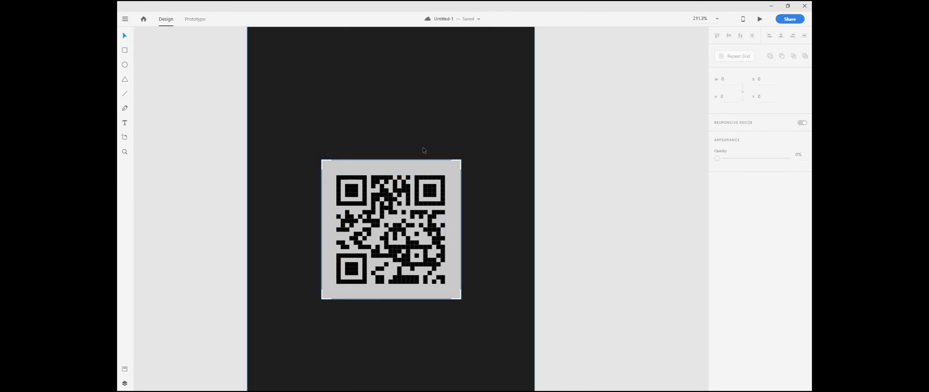
scroll(424, 148, down, 3)
drag(430, 114, 429, 153)
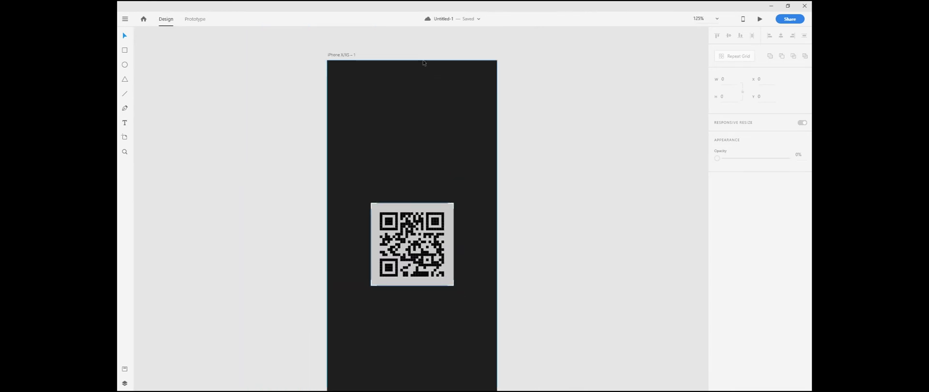
drag(423, 62, 414, 201)
drag(447, 250, 441, 201)
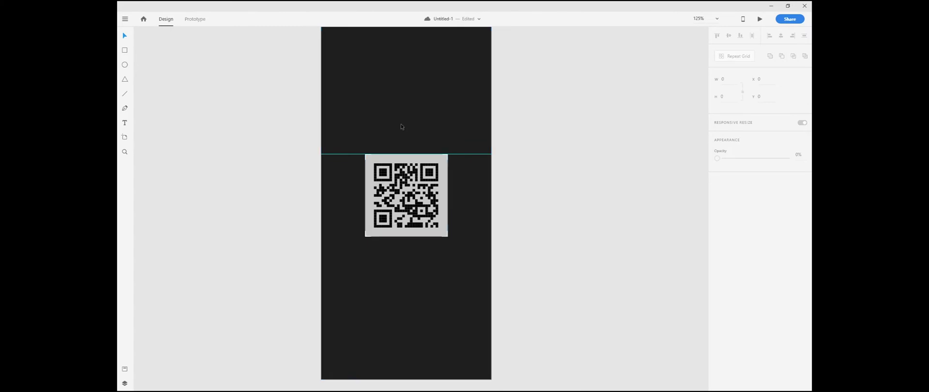
scroll(422, 97, up, 2)
drag(404, 57, 414, 283)
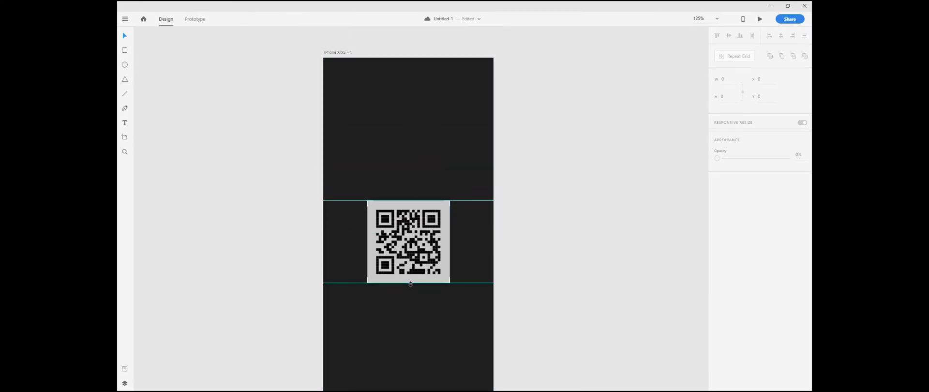
Step: Move the two horizontal guides slightly inside the frame, with the bottom one at about 494
scroll(425, 270, up, 4)
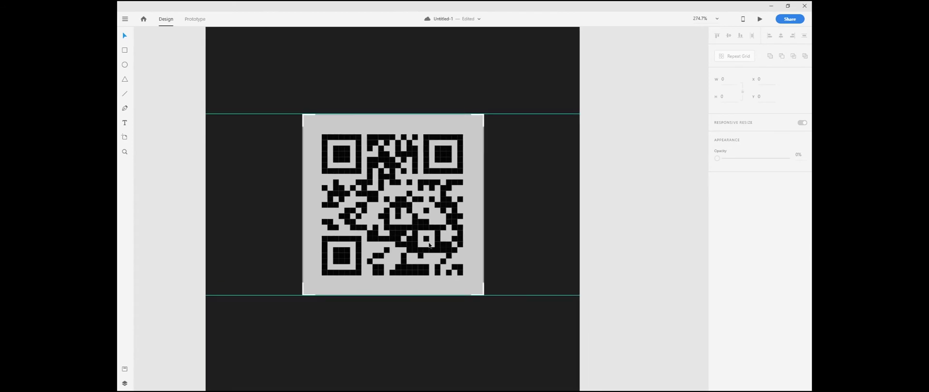
scroll(399, 306, up, 1)
drag(403, 292, 402, 288)
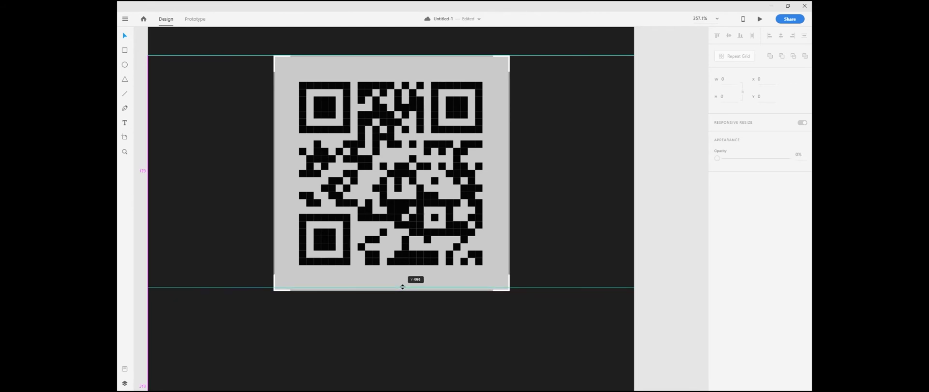
scroll(483, 169, up, 1)
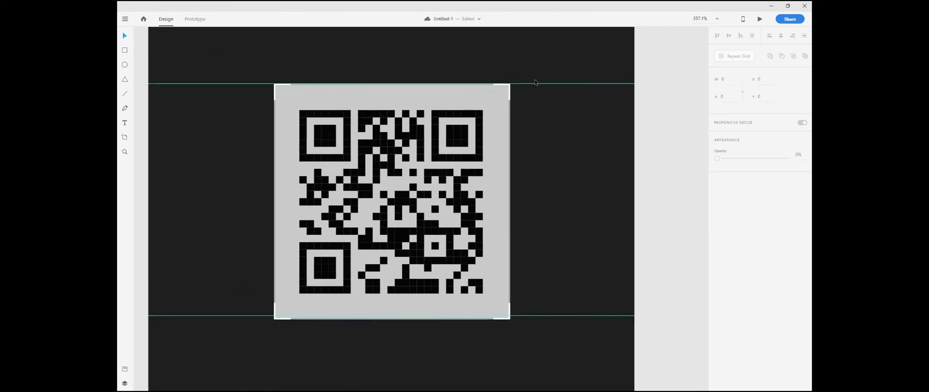
drag(526, 83, 526, 87)
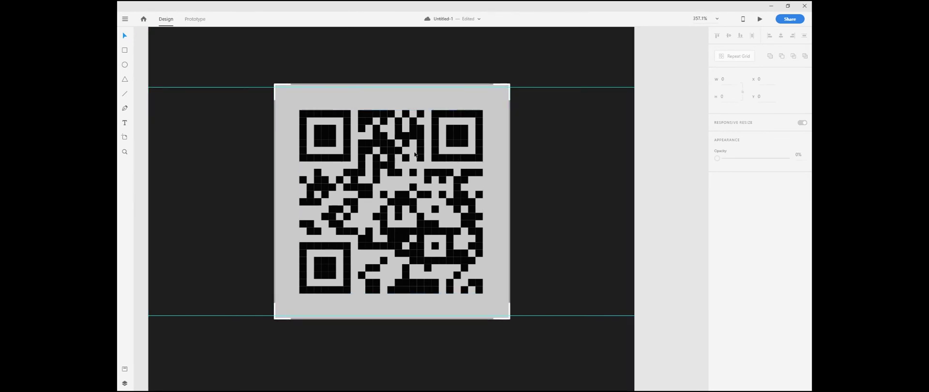
Step: Draw a white rectangle about 165 wide and 14 high across the QR code and remove its border
scroll(423, 159, down, 3)
drag(581, 146, 586, 173)
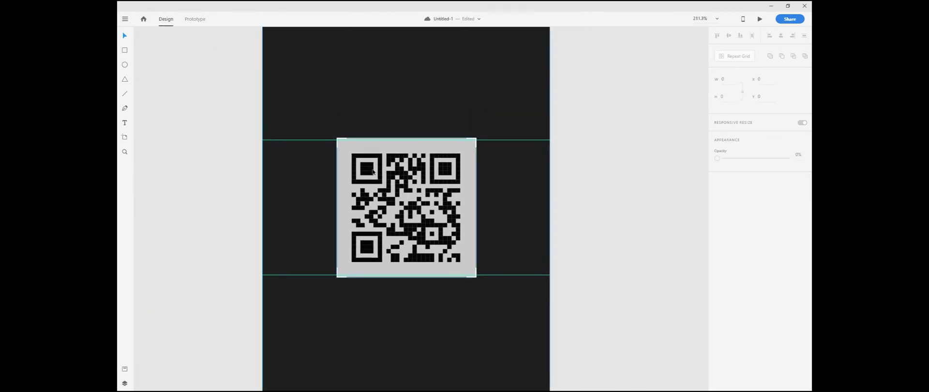
scroll(376, 242, up, 2)
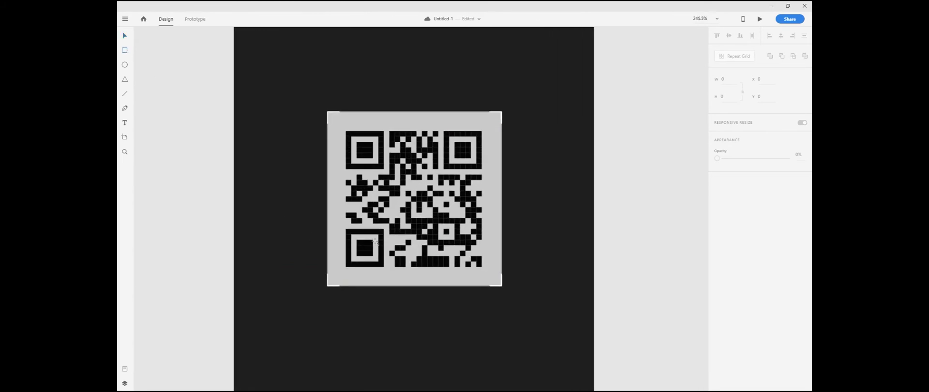
drag(335, 206, 500, 219)
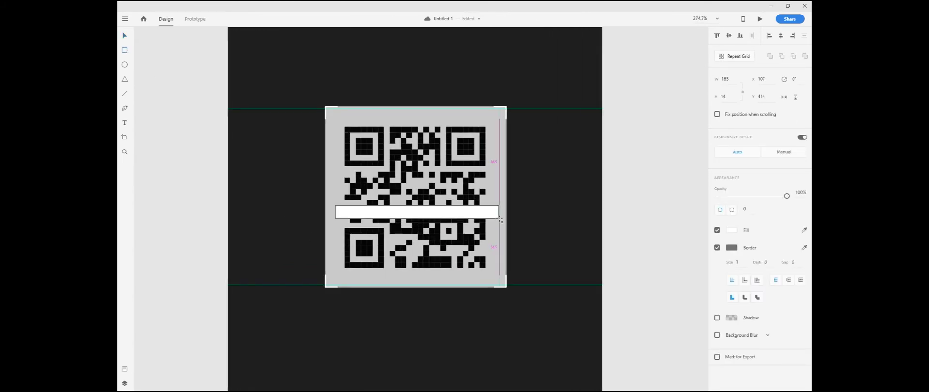
click(718, 247)
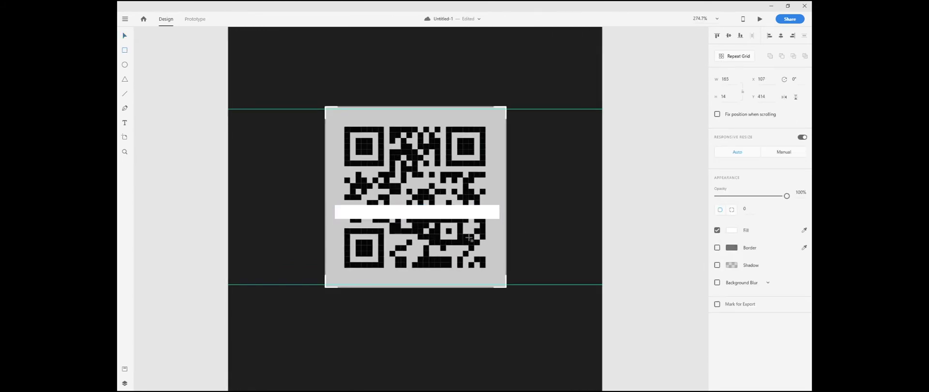
click(126, 38)
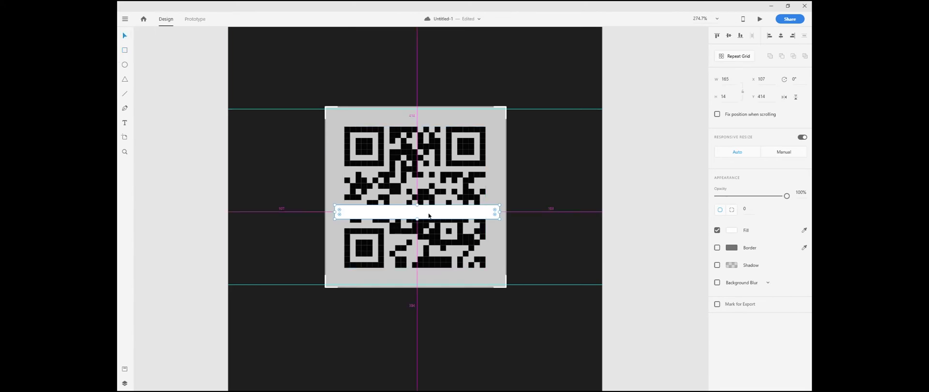
Step: Shrink the white bar to about 87 wide and 7 high, from the frame's middle to near its right edge
scroll(414, 210, up, 2)
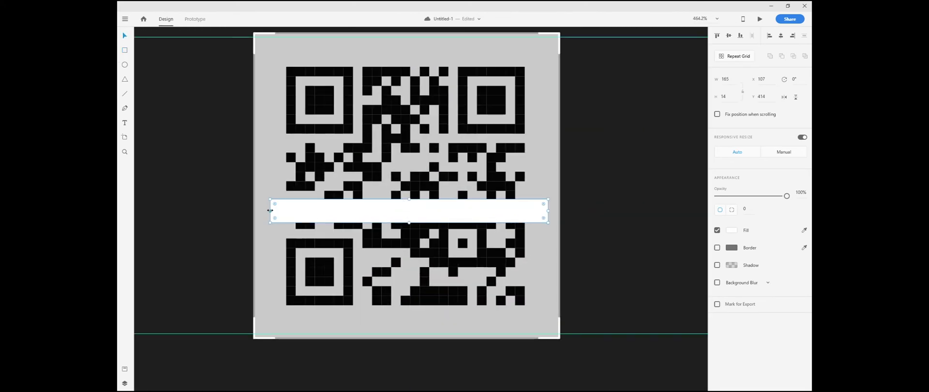
drag(410, 199, 409, 212)
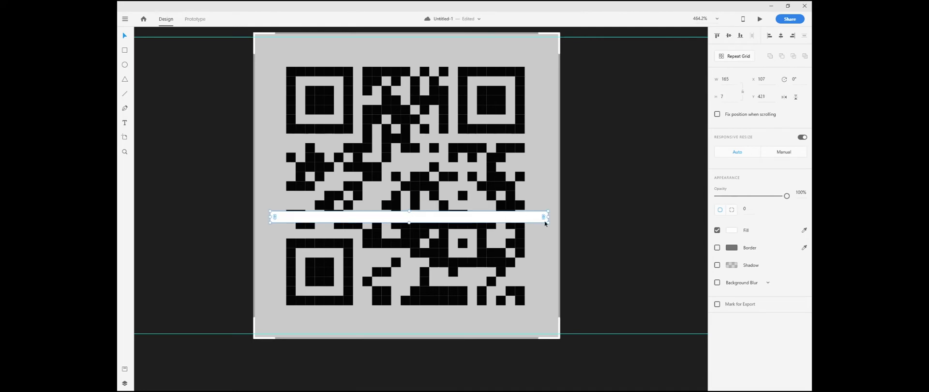
drag(330, 219, 405, 217)
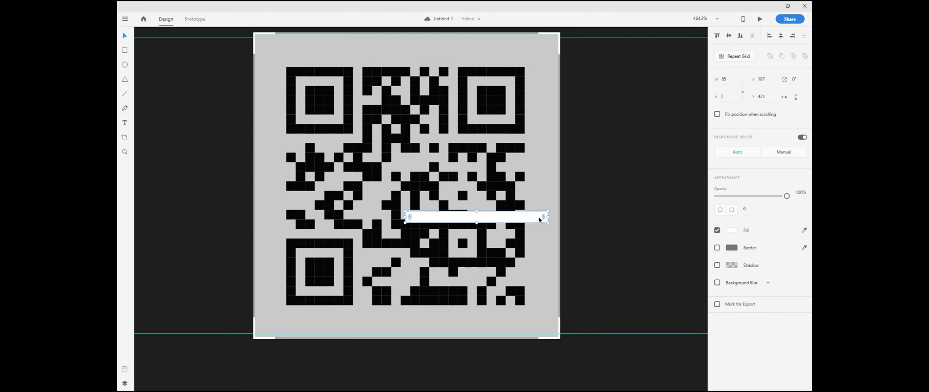
scroll(551, 223, up, 3)
drag(547, 213, 552, 214)
Step: Edit the white bar's path so its two right corner points meet mid-height, tapering the bar to a point
double_click(549, 218)
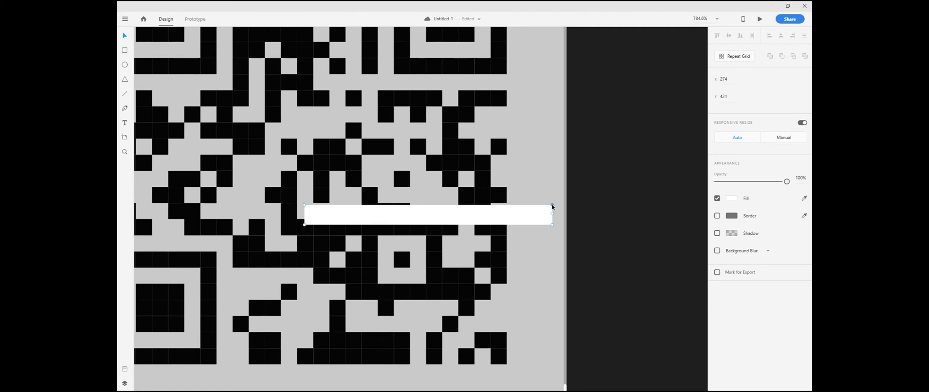
mouse_move(552, 206)
mouse_down()
mouse_move(550, 227)
mouse_move(552, 214)
mouse_up()
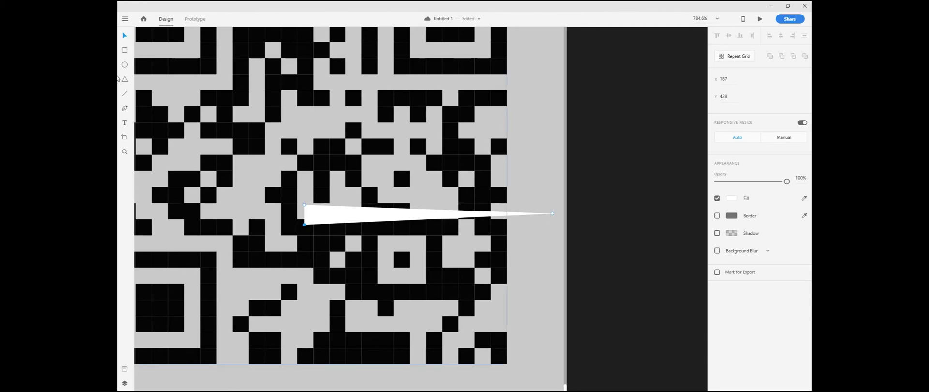
scroll(356, 196, down, 3)
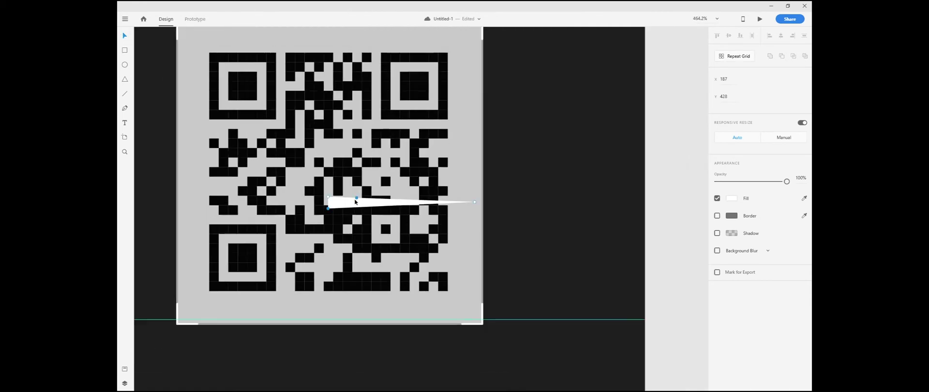
scroll(394, 201, down, 2)
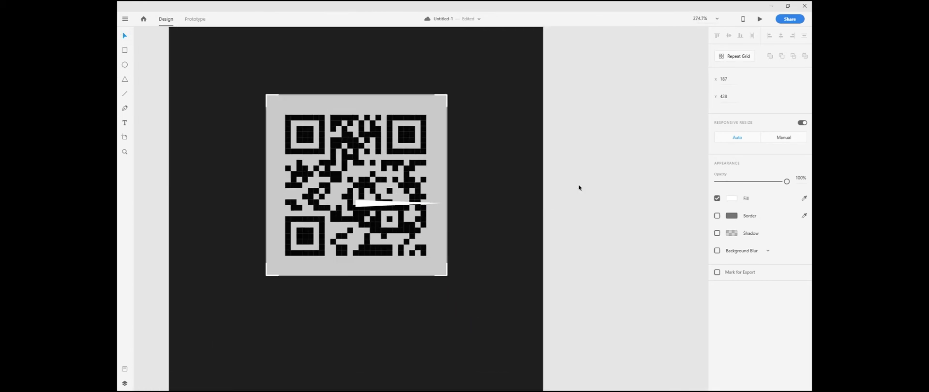
click(571, 189)
drag(378, 192, 438, 207)
Step: Add a horizontally flipped copy of the tapered bar on its left at about X 101, with the wide ends meeting
click(439, 218)
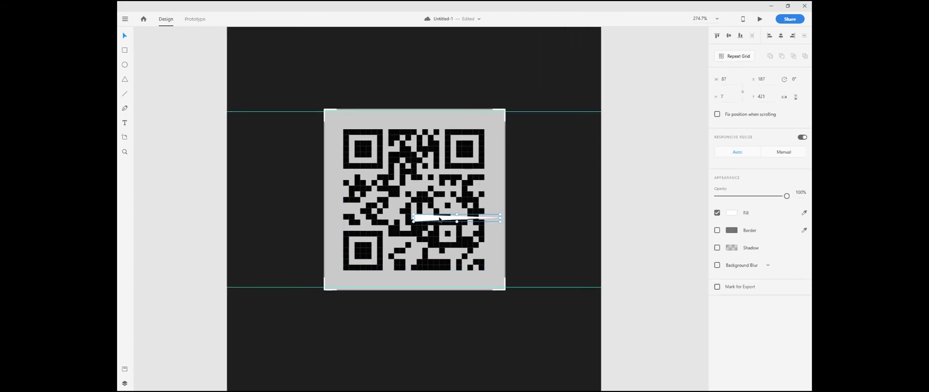
right_click(437, 220)
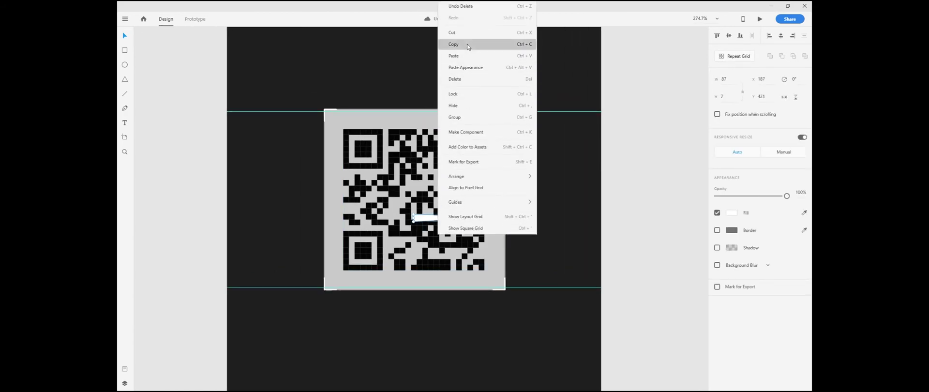
click(431, 234)
right_click(424, 218)
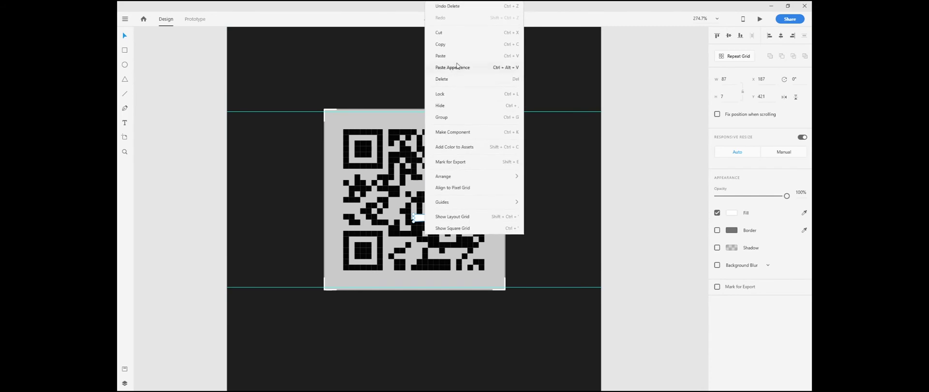
click(460, 65)
click(784, 96)
drag(492, 218, 405, 227)
key(ctrl+z)
scroll(419, 222, up, 10)
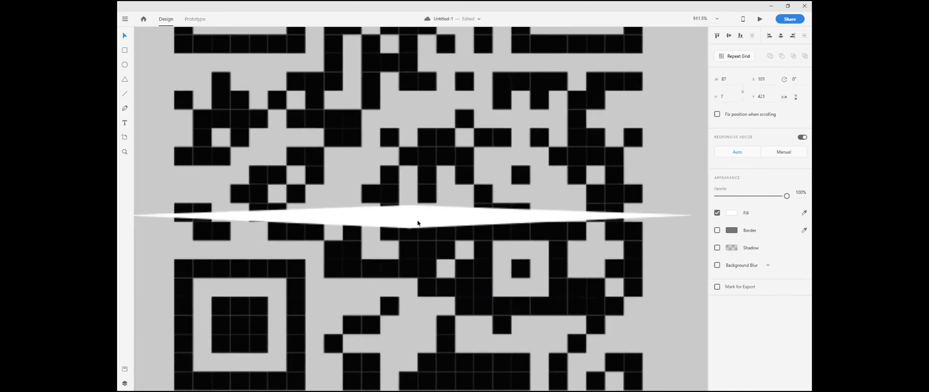
Step: Combine the two tapered halves into a single scan-line shape with the Add Boolean operation
drag(437, 218, 442, 218)
shift+click(392, 217)
scroll(408, 210, down, 3)
scroll(408, 213, down, 4)
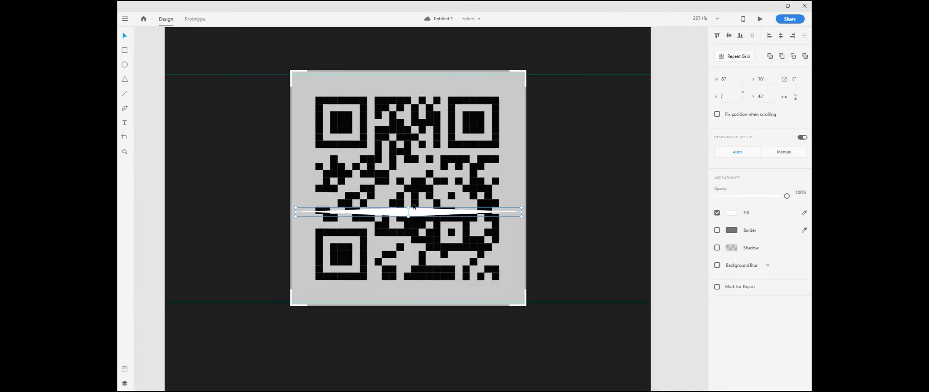
click(769, 56)
Step: Reduce the combined scan line's height to about 4.57 and move it down to Y 485, just below the QR code
scroll(410, 224, up, 2)
drag(410, 214, 411, 209)
scroll(413, 217, down, 1)
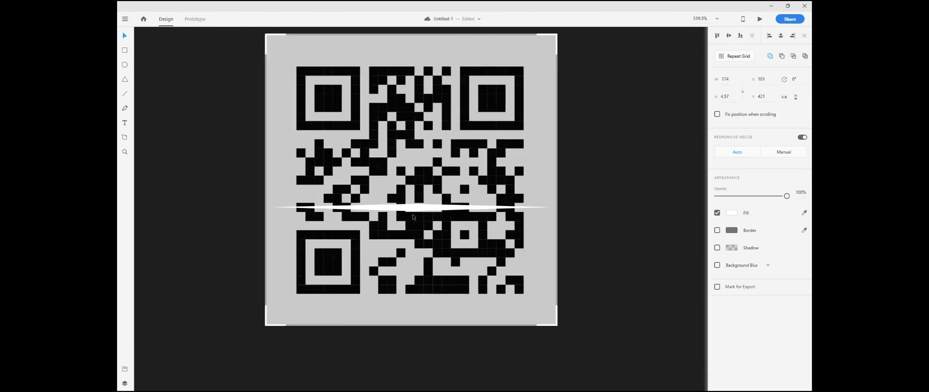
scroll(413, 217, down, 3)
drag(423, 216, 416, 273)
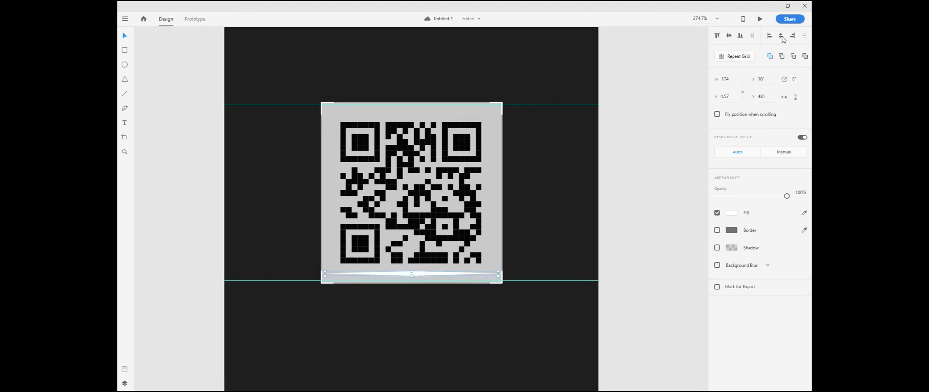
scroll(633, 193, up, 3)
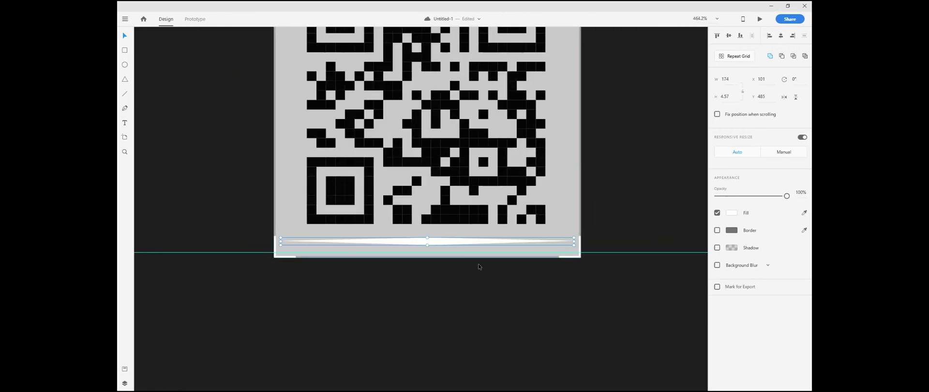
Step: Give the scan line a radial gradient fill and shorten the gradient's radius so it ends just inside the line's tip
click(731, 213)
click(731, 214)
click(729, 215)
click(638, 161)
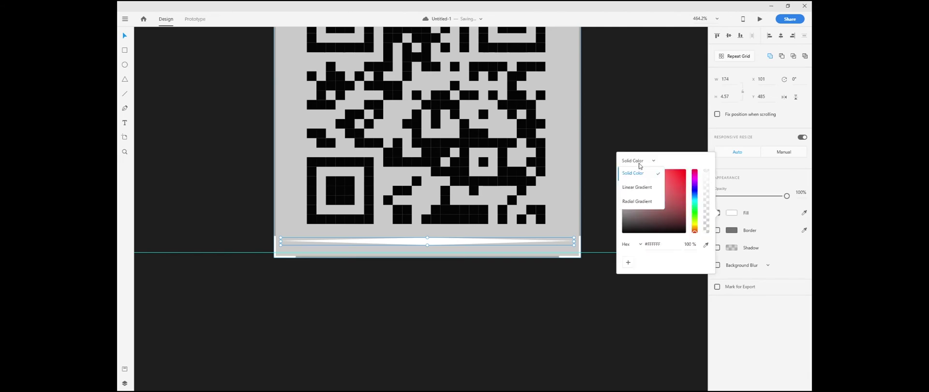
click(634, 202)
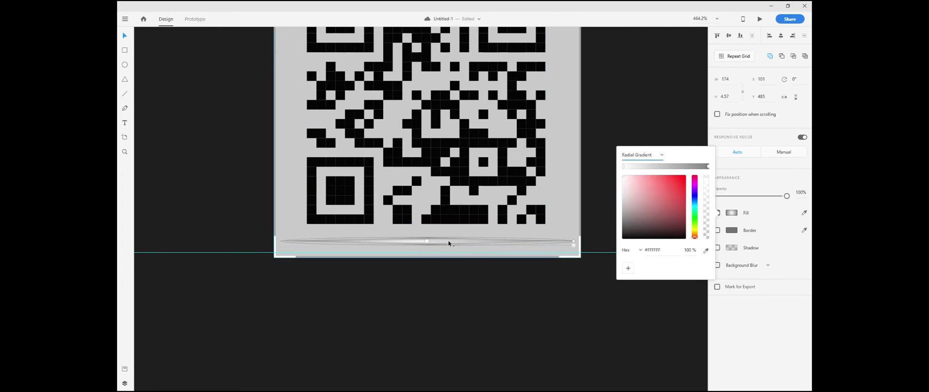
scroll(486, 238, down, 4)
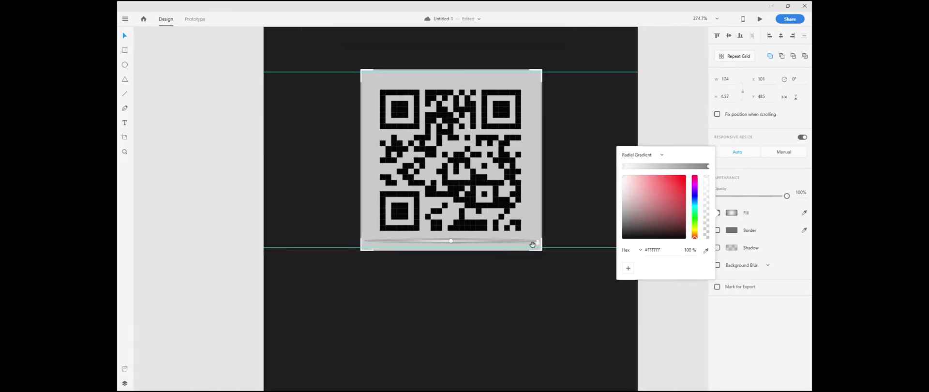
scroll(492, 245, up, 4)
click(385, 231)
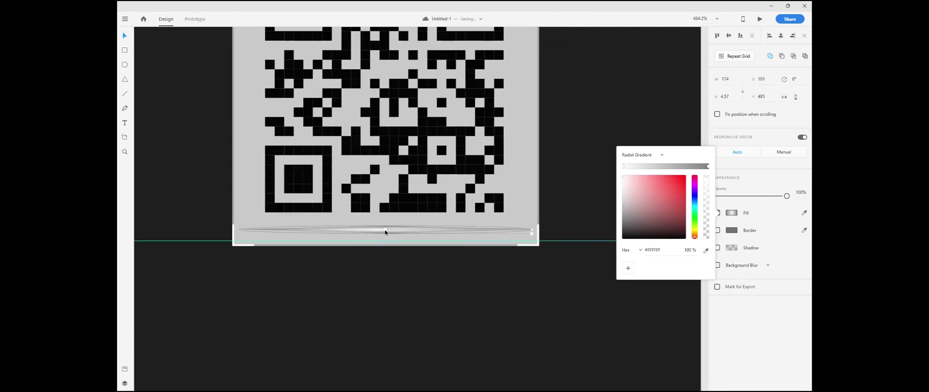
drag(385, 230, 516, 235)
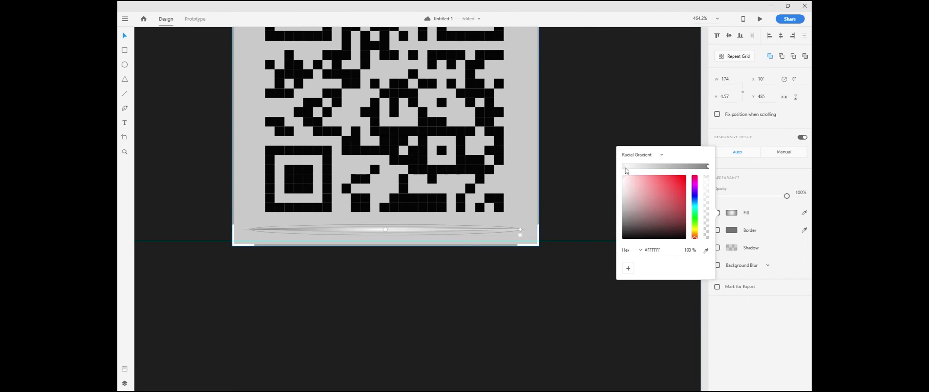
Step: Add a #FAFAFA stop near the gradient's white centre and lower the outer grey stop's opacity to 77%
drag(626, 169, 654, 170)
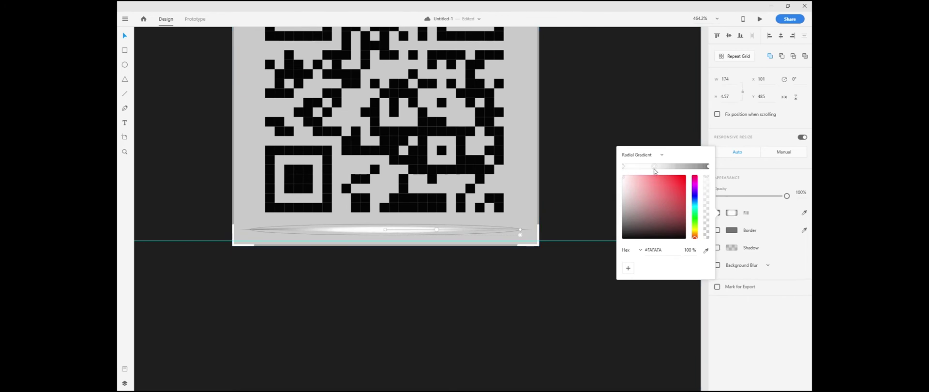
click(708, 166)
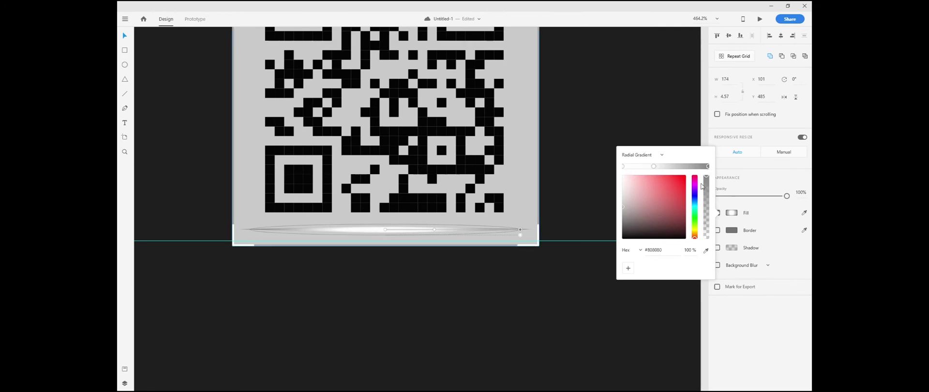
drag(707, 179, 707, 194)
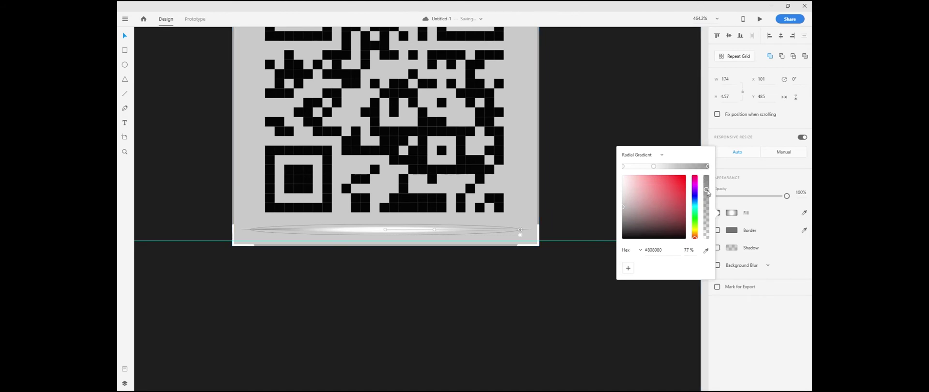
drag(654, 166, 641, 167)
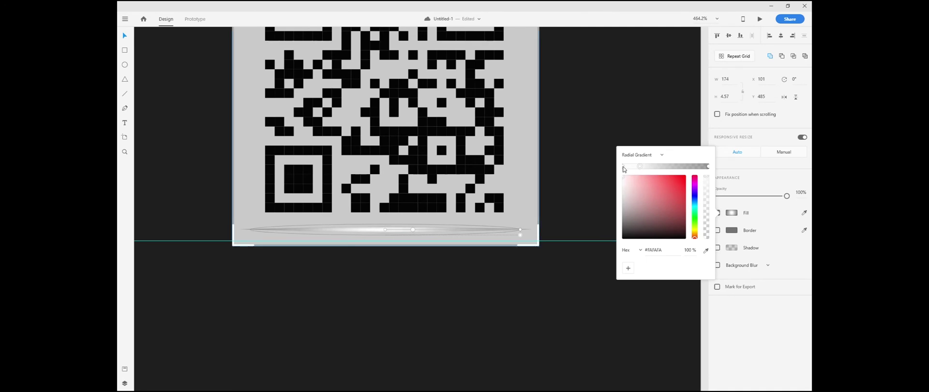
Step: Lower the outer #808080 gradient stop's opacity to 62% and rework the middle stop to #D8D8D8, farther from the centre
click(708, 166)
drag(706, 177, 706, 199)
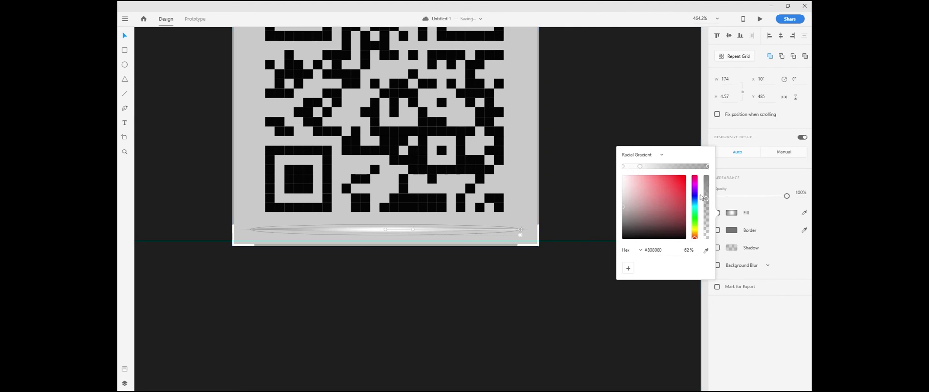
drag(640, 166, 619, 188)
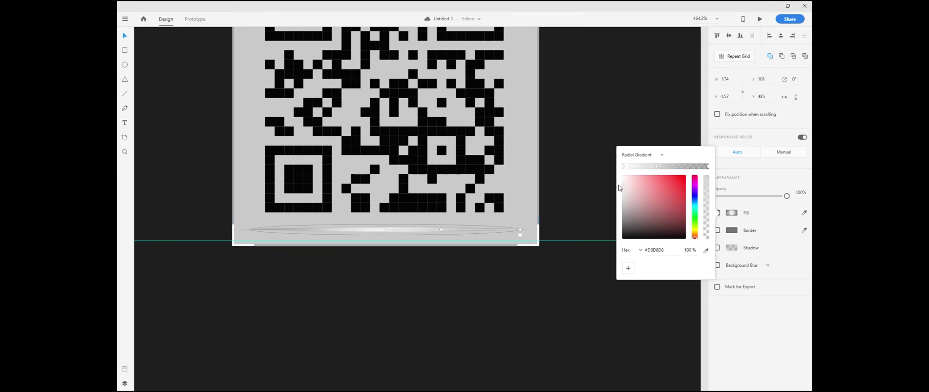
click(549, 204)
scroll(419, 259, down, 2)
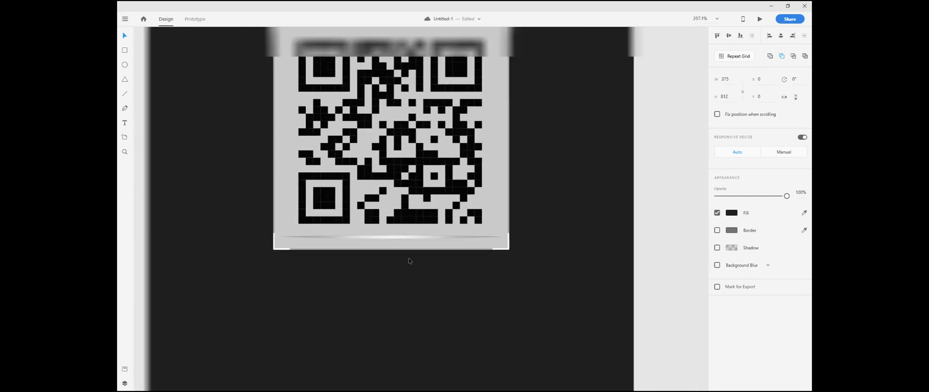
Step: Enable background blur on the scan line with amount 1, brightness 50 and a raised blur opacity
click(400, 238)
scroll(452, 232, down, 1)
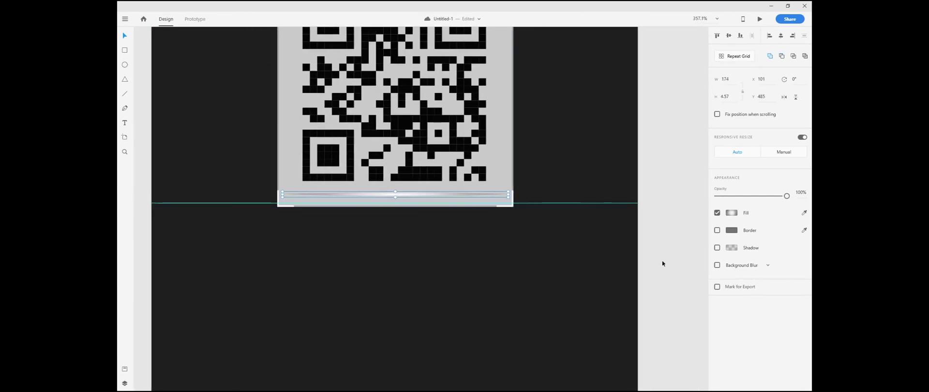
click(717, 266)
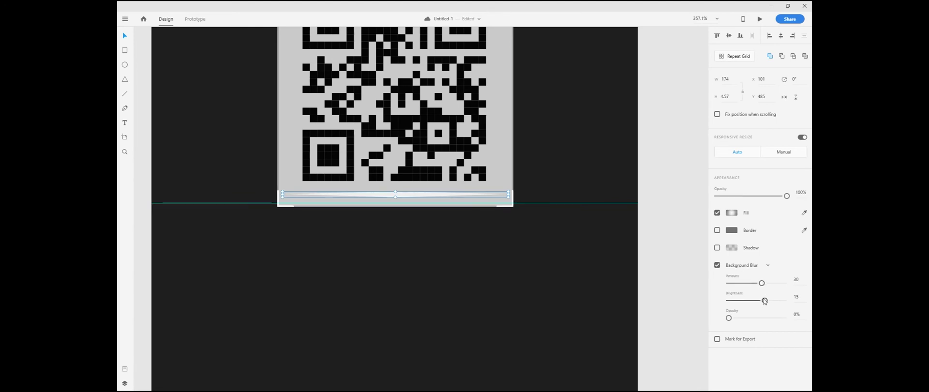
drag(763, 285, 725, 291)
drag(765, 301, 785, 301)
drag(728, 318, 767, 321)
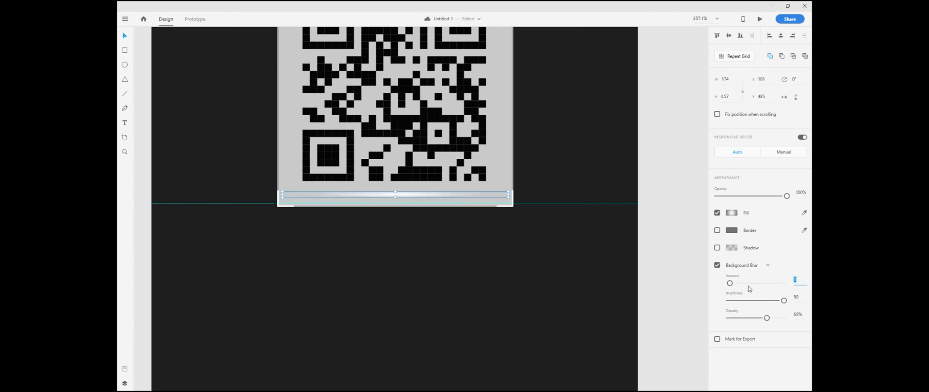
Step: Refine the scan line's background blur to brightness 12 and opacity 100%, keeping the blur amount at its minimum
drag(730, 283, 732, 286)
drag(783, 302, 759, 303)
drag(740, 303, 762, 304)
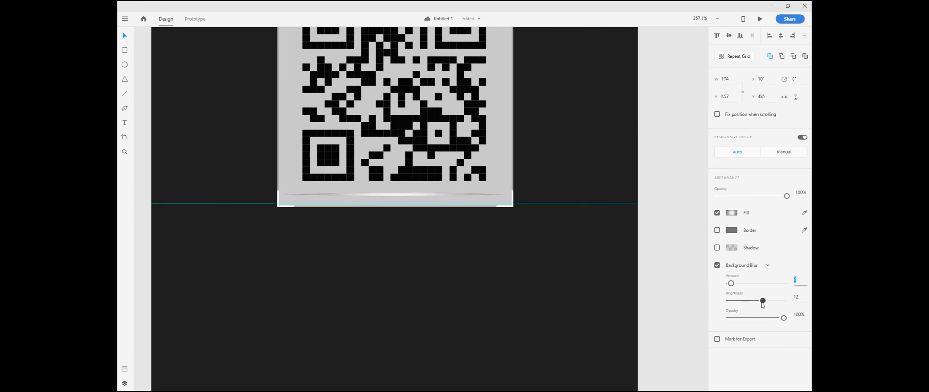
mouse_move(731, 283)
mouse_down()
mouse_move(743, 287)
mouse_move(728, 291)
mouse_up()
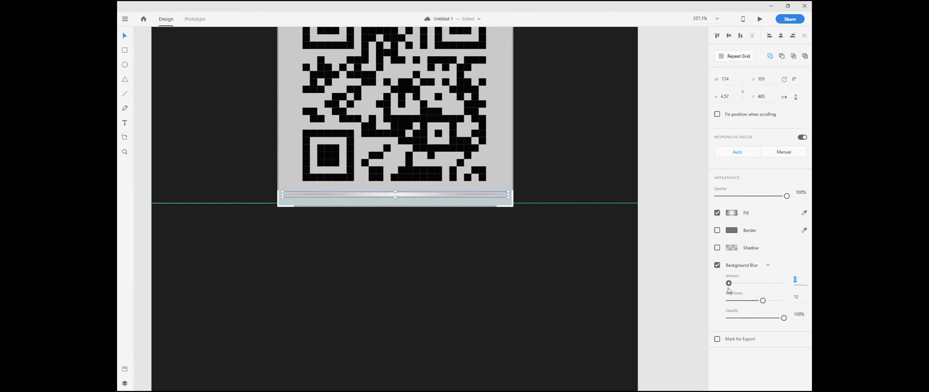
click(676, 228)
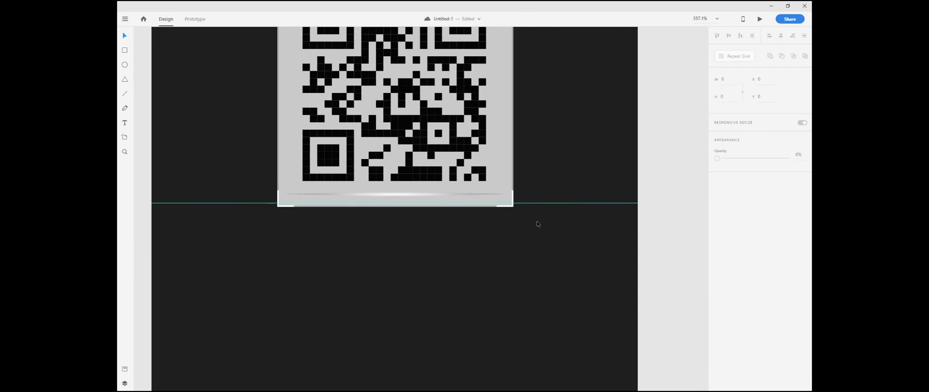
scroll(400, 190, up, 2)
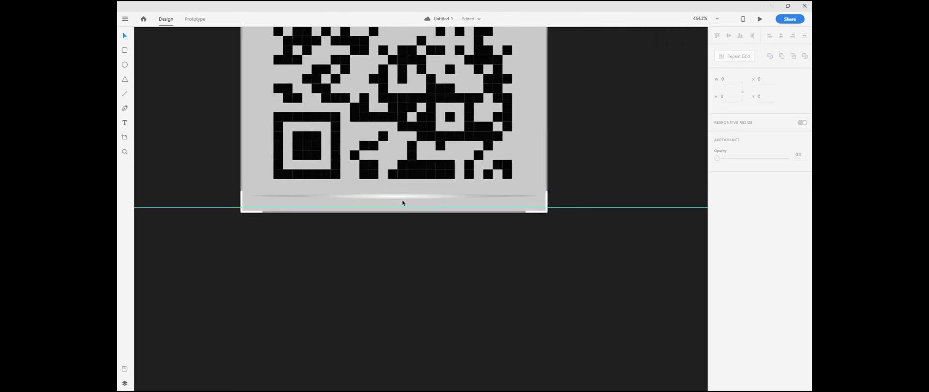
Step: Move the scan line down to Y 489.43, close to the scanner frame's bottom edge
click(396, 198)
drag(396, 199, 396, 203)
scroll(397, 203, down, 8)
scroll(396, 204, down, 2)
drag(489, 104, 468, 197)
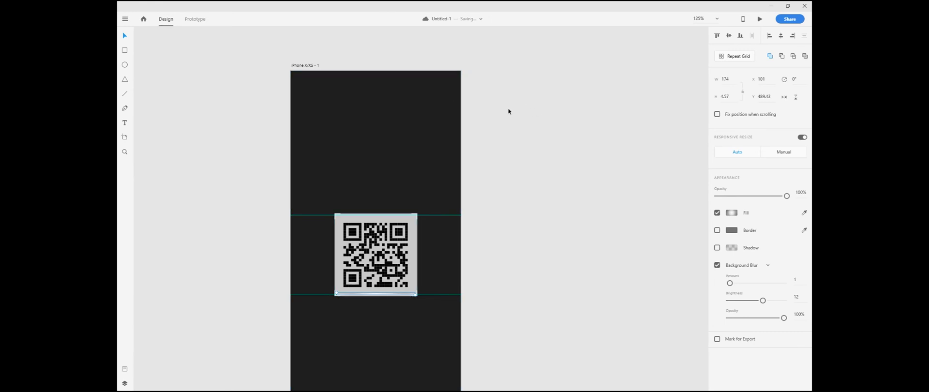
scroll(527, 122, down, 3)
drag(550, 129, 452, 143)
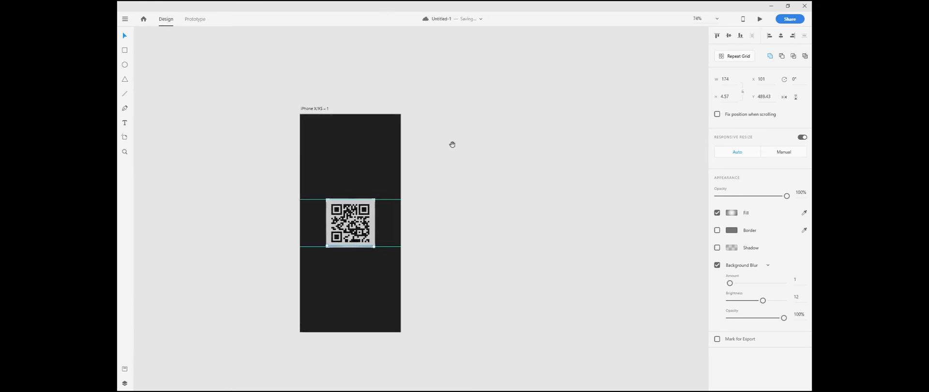
Step: Duplicate the iPhone X/XS artboard, placing the copy beside the original at X 487
click(323, 111)
drag(416, 100, 376, 96)
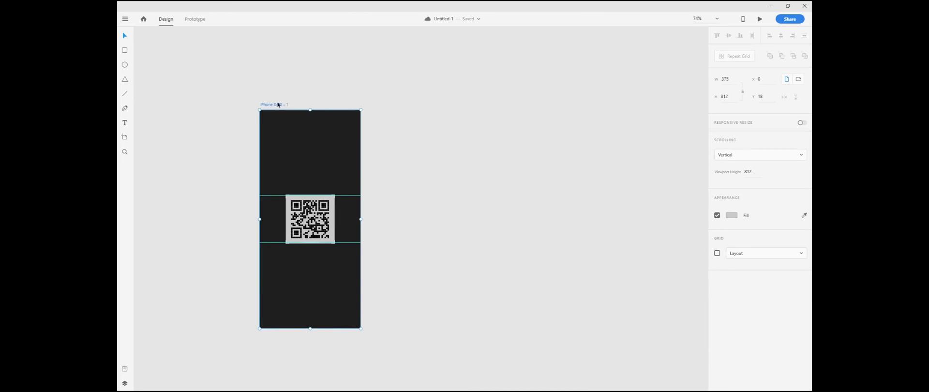
alt+drag(276, 107, 403, 109)
drag(497, 92, 408, 89)
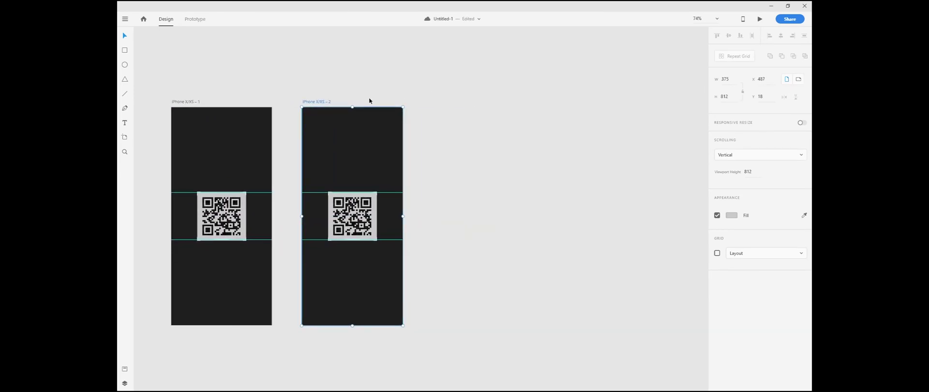
Step: Move the scan line on the second artboard up to Y 318, near the frame's top edge
scroll(346, 251, up, 6)
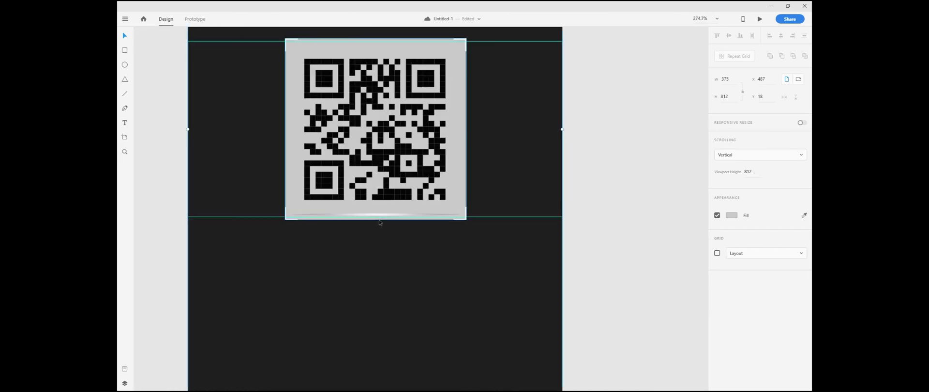
click(379, 214)
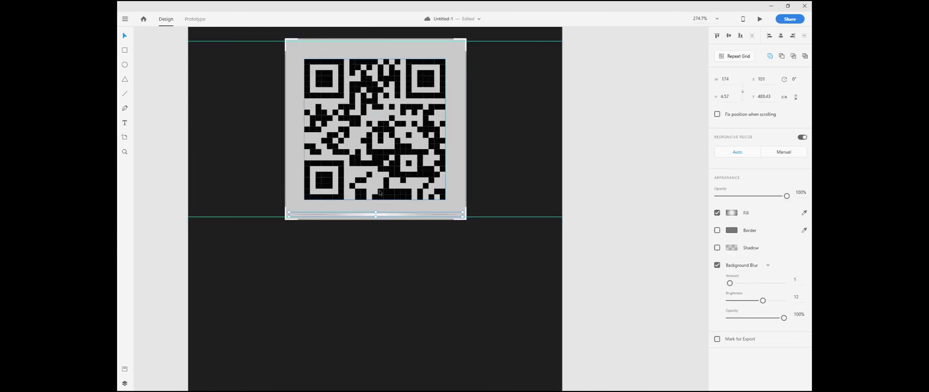
drag(382, 213, 393, 45)
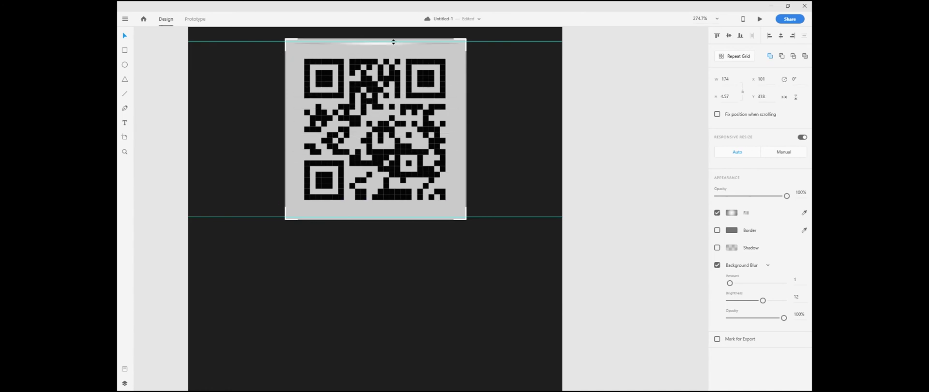
scroll(388, 47, down, 5)
drag(442, 37, 414, 136)
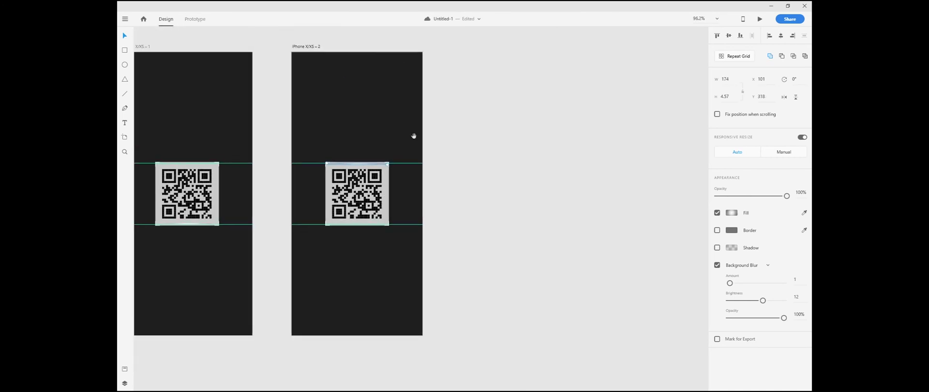
Step: Duplicate the second artboard to create a third one at X 974
click(312, 47)
drag(308, 47, 478, 48)
drag(443, 117, 309, 97)
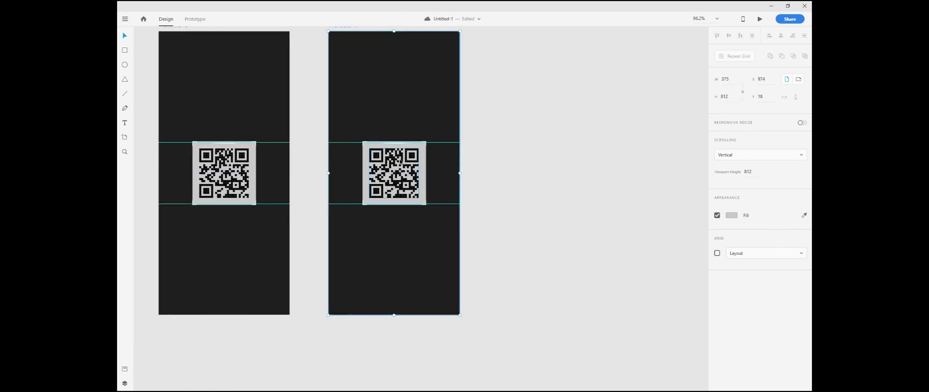
Step: Move the third artboard's scan line down to Y 489.43, near the frame's bottom edge
scroll(398, 158, up, 4)
drag(393, 122, 394, 256)
scroll(385, 232, down, 4)
drag(455, 132, 337, 118)
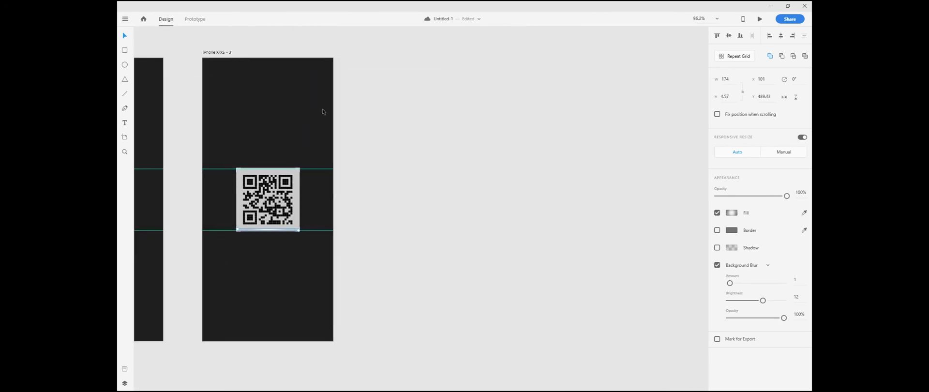
Step: Duplicate the third artboard at X 1461 and move the copy's scan line up to Y 318, near the frame's top edge
drag(218, 53, 393, 74)
scroll(444, 225, up, 4)
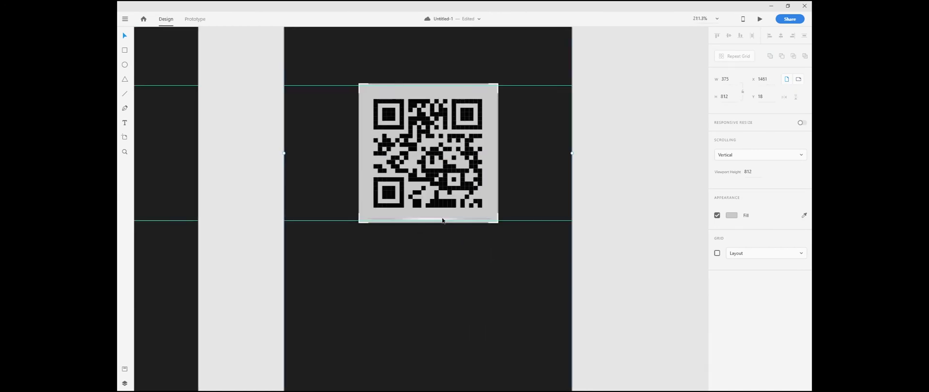
click(443, 219)
drag(444, 208, 441, 96)
scroll(441, 95, down, 6)
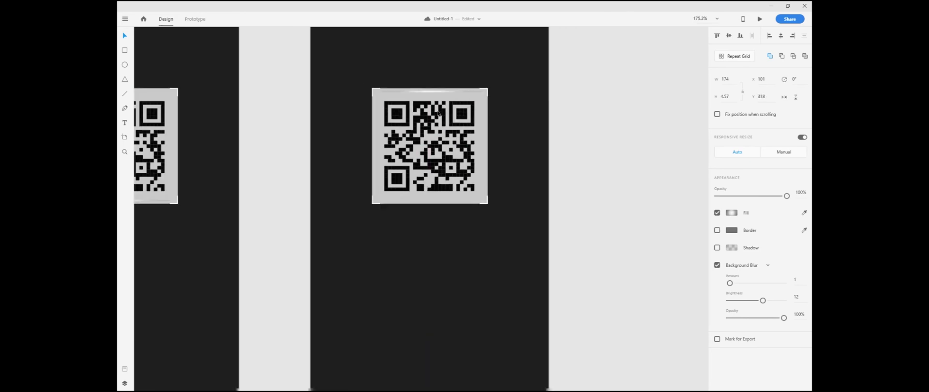
drag(471, 97, 473, 147)
drag(393, 148, 423, 155)
drag(492, 159, 409, 168)
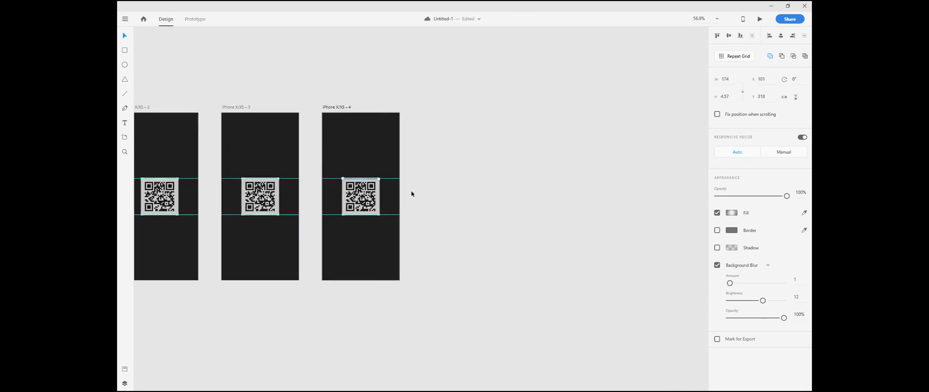
scroll(406, 189, up, 2)
drag(379, 198, 374, 178)
key(ctrl+z)
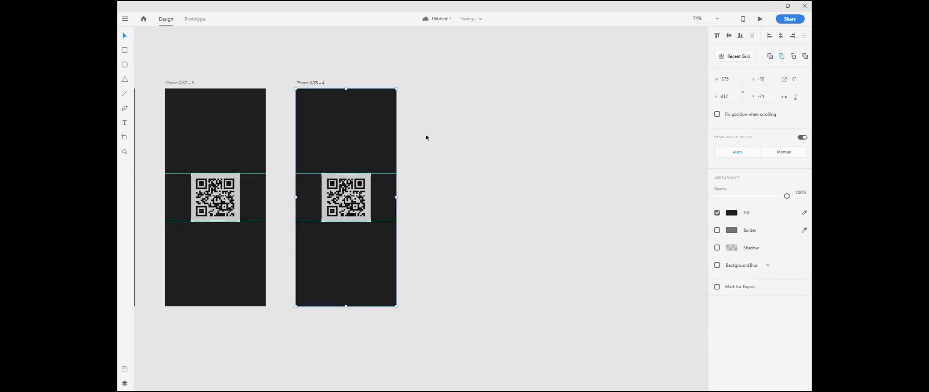
Step: Duplicate the fourth artboard to create a fifth one beside it and delete all of the copy's contents
click(425, 135)
click(310, 83)
alt+drag(387, 89, 450, 91)
click(576, 132)
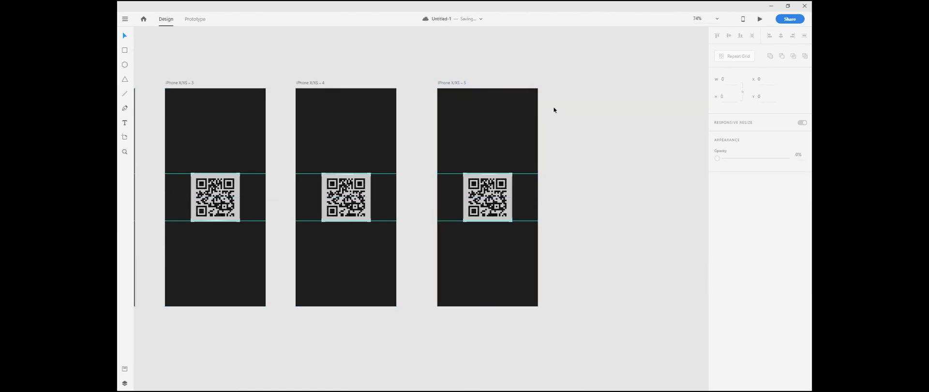
drag(552, 114, 450, 294)
key(Delete)
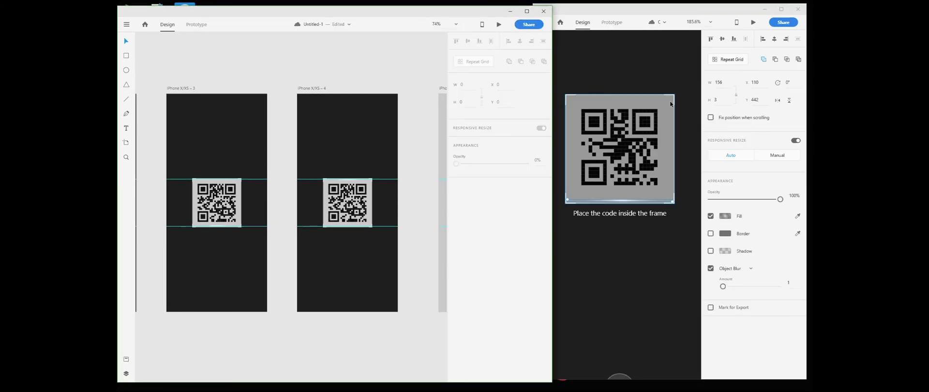
Step: Switch to the QR Code document and copy all elements of the result screen on its sixth artboard
click(740, 12)
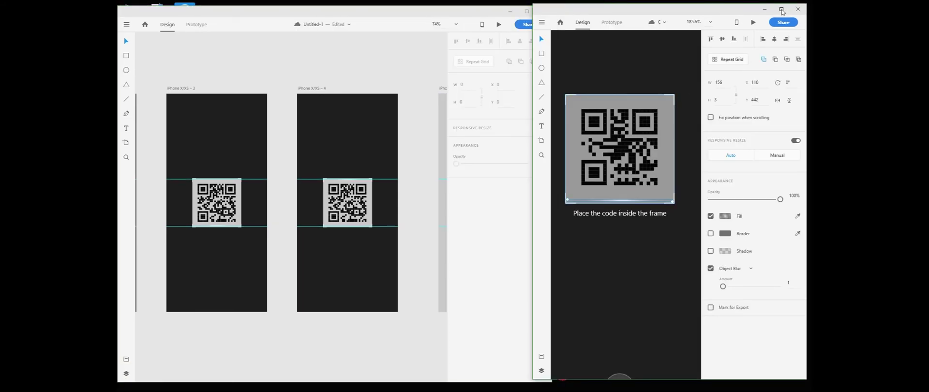
click(781, 9)
click(657, 145)
scroll(657, 145, down, 3)
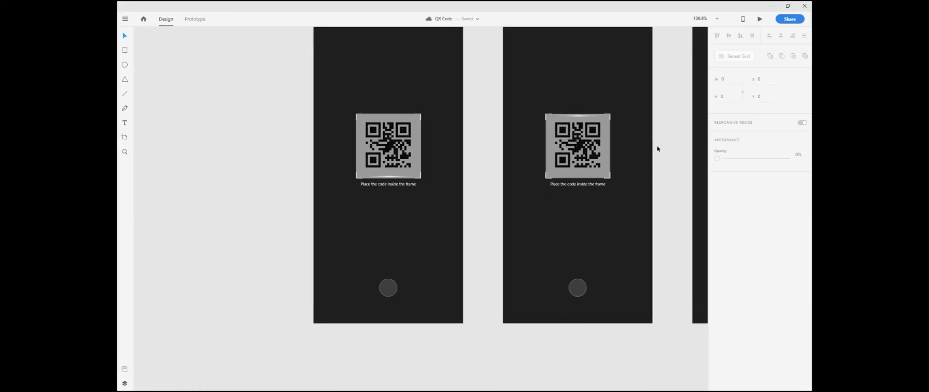
scroll(657, 145, down, 4)
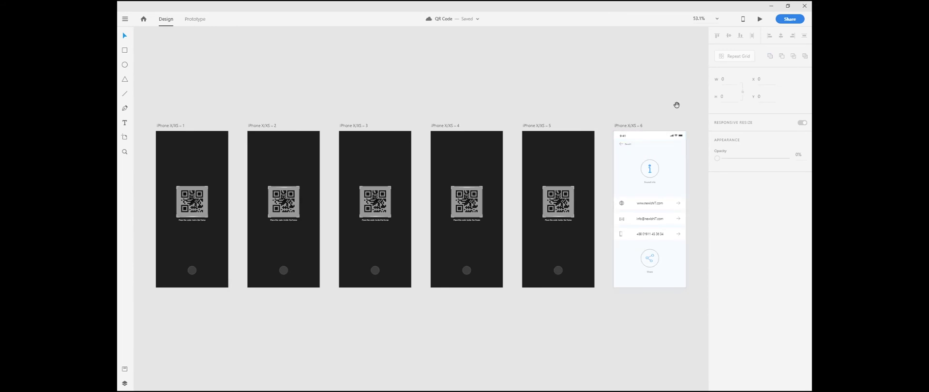
scroll(559, 109, right, 2)
scroll(560, 110, up, 3)
drag(565, 102, 431, 360)
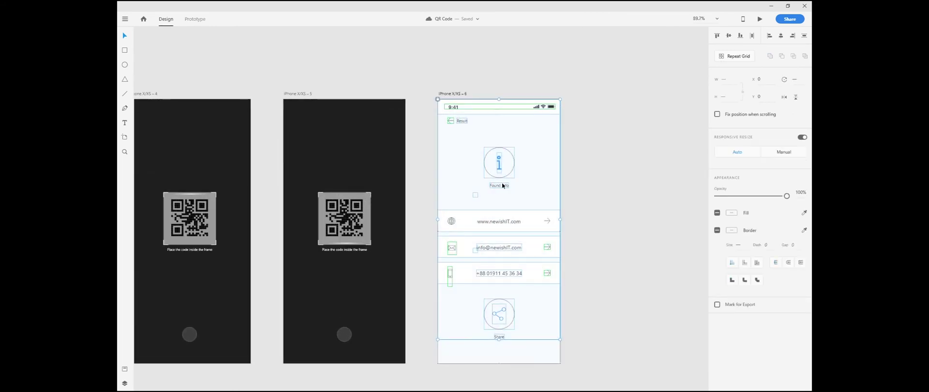
right_click(517, 137)
click(537, 44)
click(620, 79)
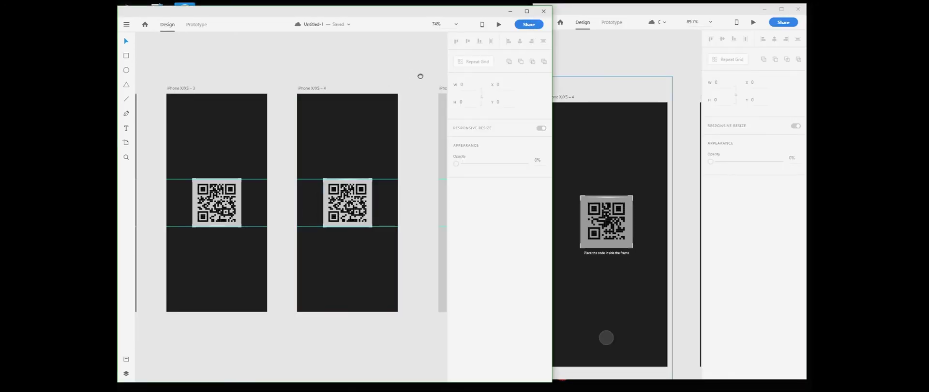
Step: Return to the Untitled-1 document and paste the copied result screen elements into the empty fifth artboard
drag(421, 76, 350, 81)
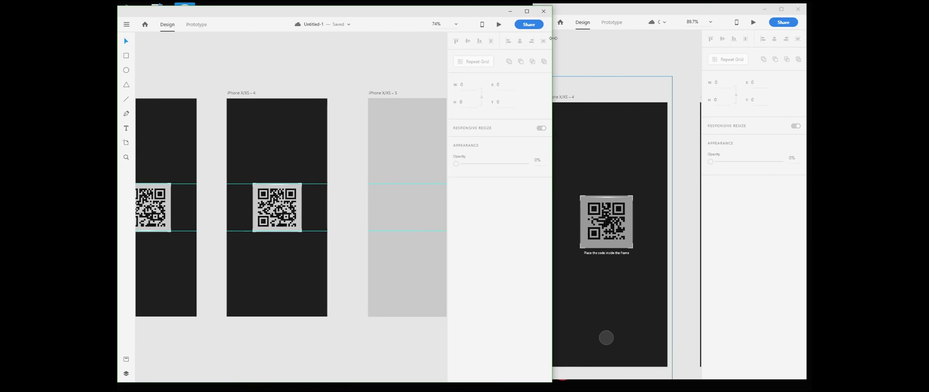
click(527, 11)
click(404, 127)
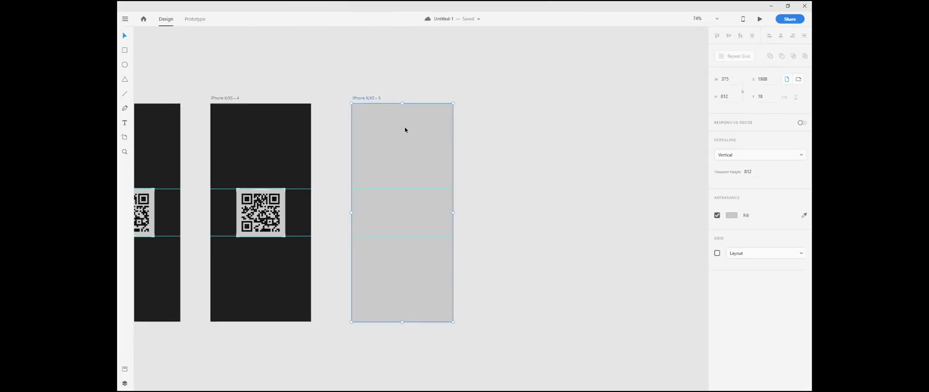
right_click(405, 127)
click(430, 182)
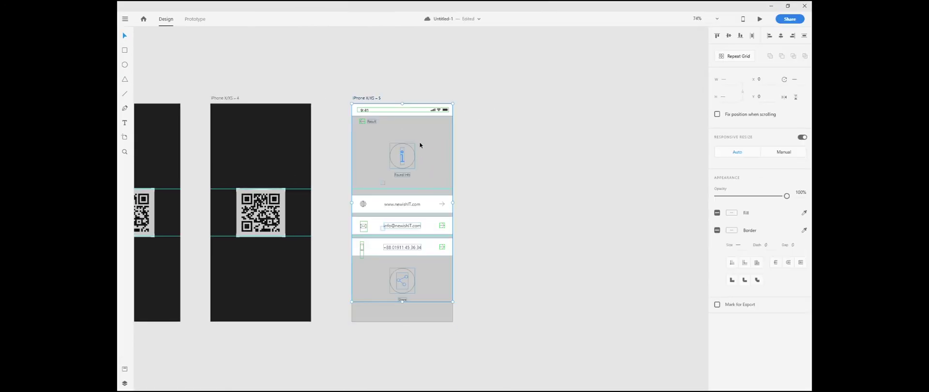
click(492, 136)
Step: Delete the stray corner mark between the Found Info label and the website row on the fifth artboard
scroll(513, 135, left, 3)
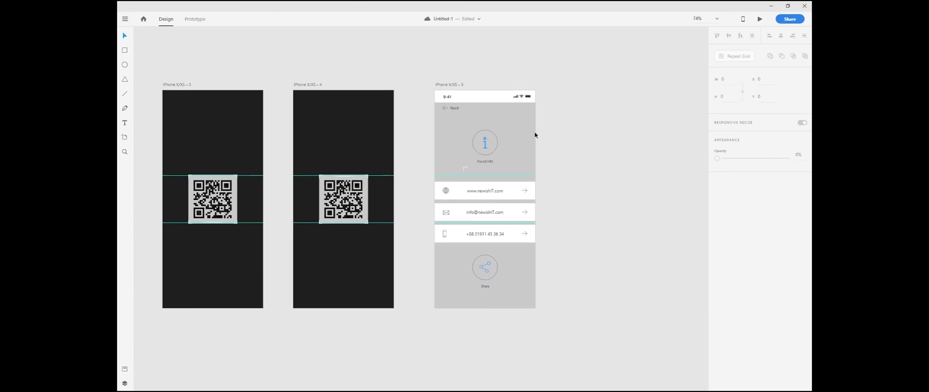
click(464, 168)
key(Delete)
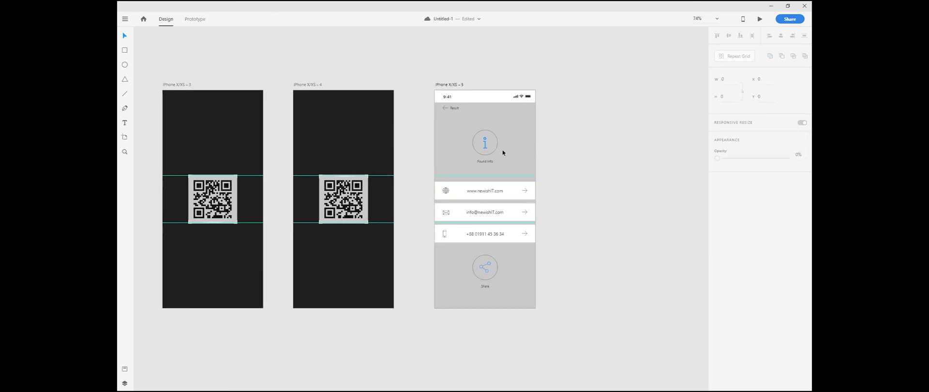
Step: Draw a borderless rectangle 379 wide and 812 high covering the fifth artboard from X 0, Y 0
scroll(503, 153, up, 3)
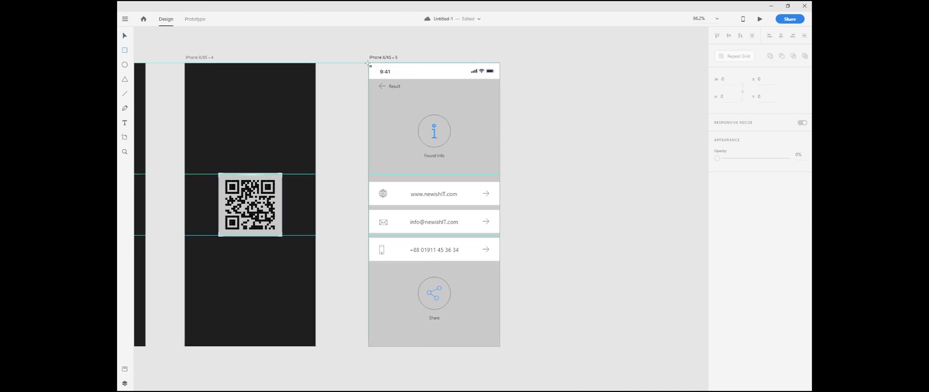
drag(369, 64, 502, 346)
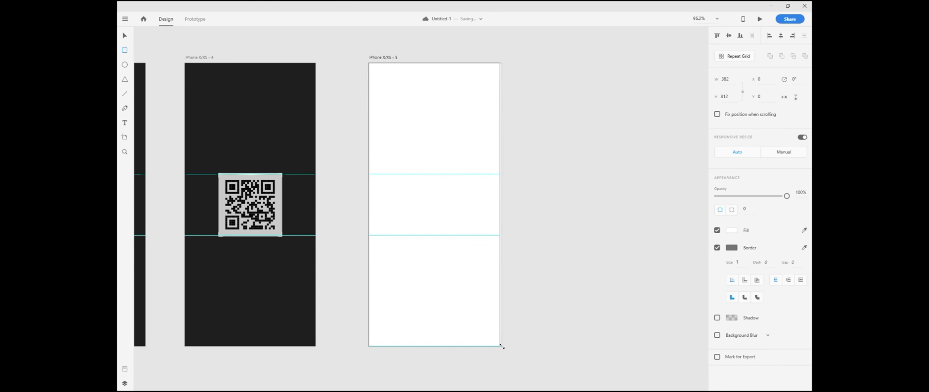
click(718, 248)
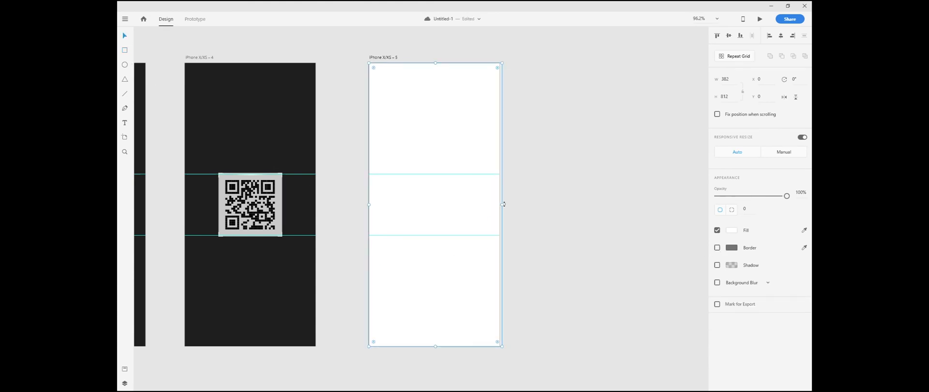
drag(503, 204, 501, 204)
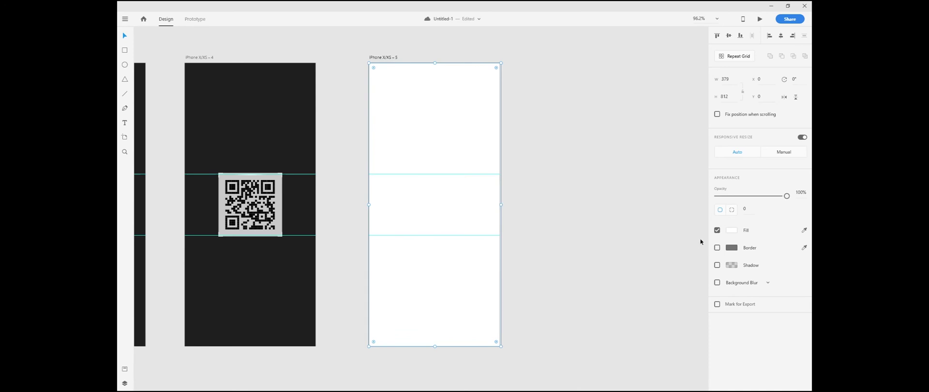
Step: Fill the covering rectangle with a very pale blue and send it behind the result screen elements
click(736, 232)
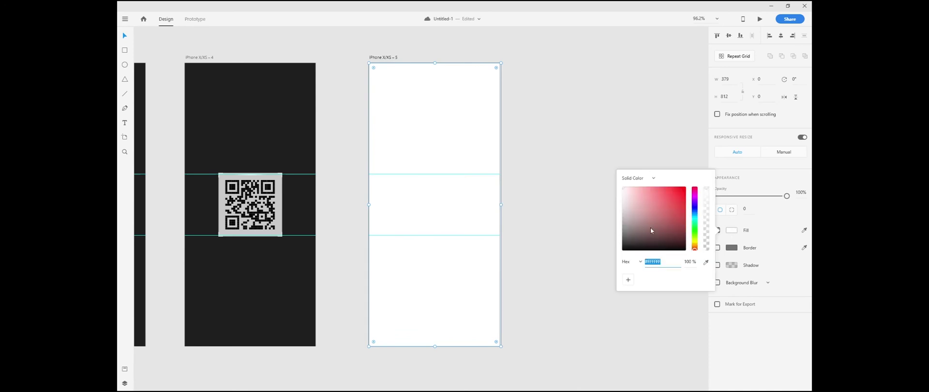
click(694, 216)
click(625, 187)
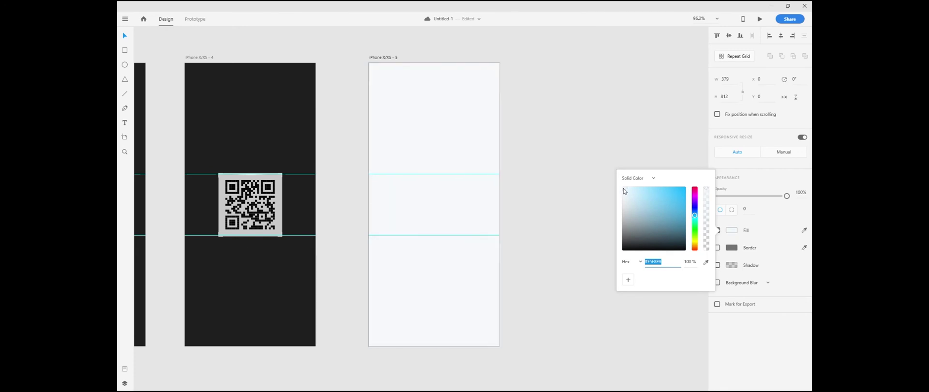
click(483, 179)
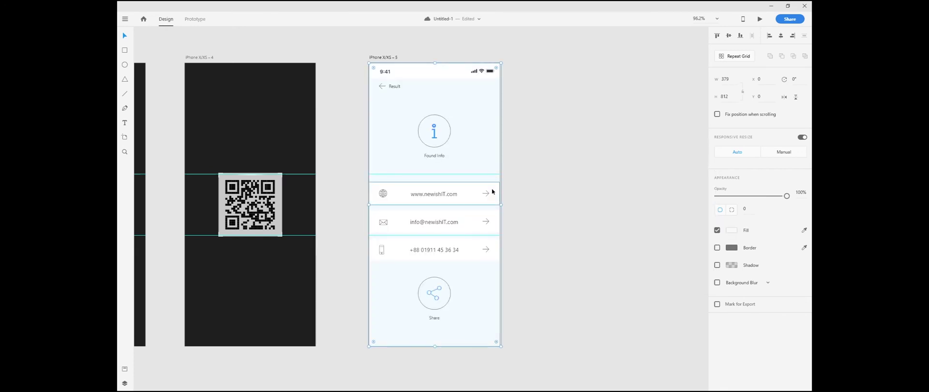
click(535, 130)
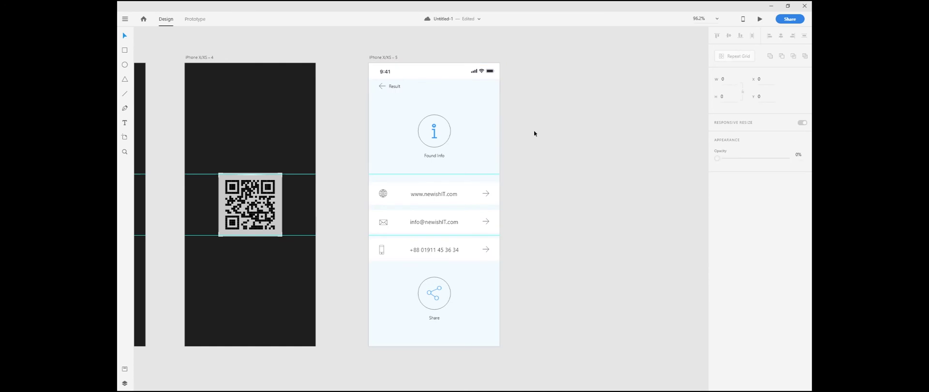
Step: Look over the row of four scanner artboards and the result artboard
drag(546, 105, 607, 138)
scroll(600, 170, down, 1)
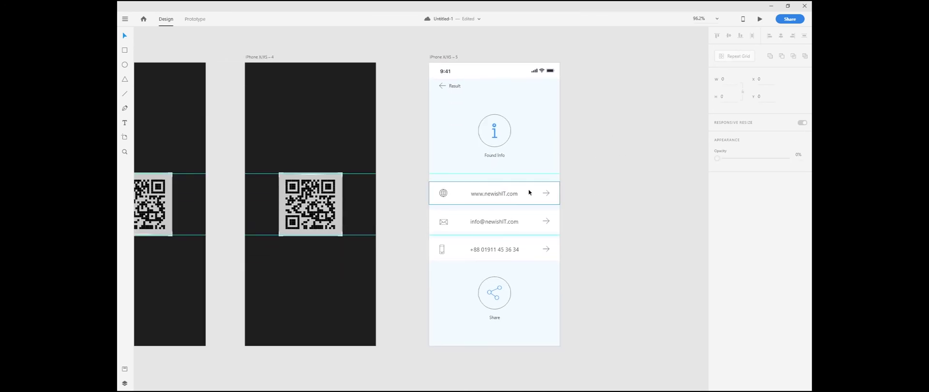
scroll(417, 183, down, 5)
drag(386, 182, 419, 180)
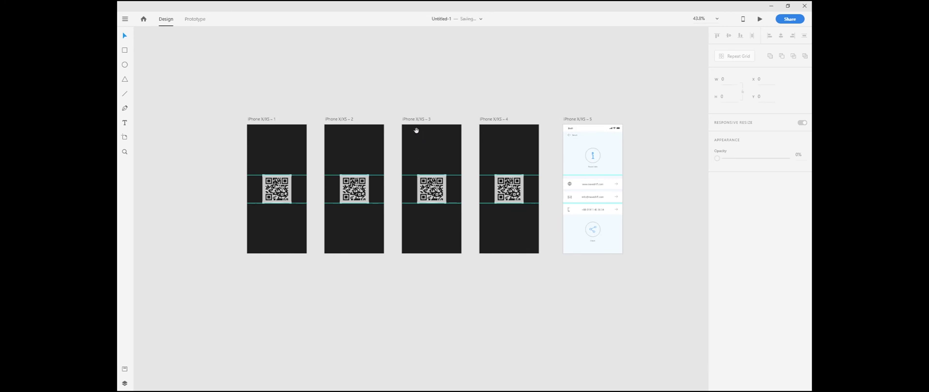
drag(417, 128, 398, 149)
drag(423, 176, 396, 168)
scroll(317, 131, up, 2)
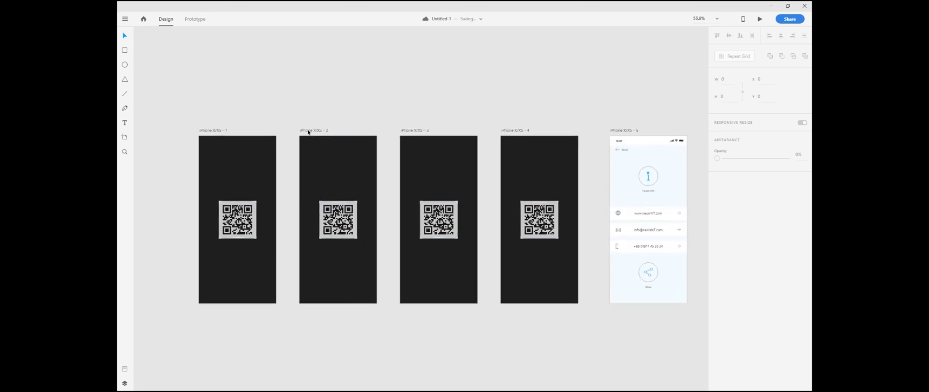
drag(368, 133, 395, 95)
scroll(369, 90, up, 1)
scroll(368, 90, left, 1)
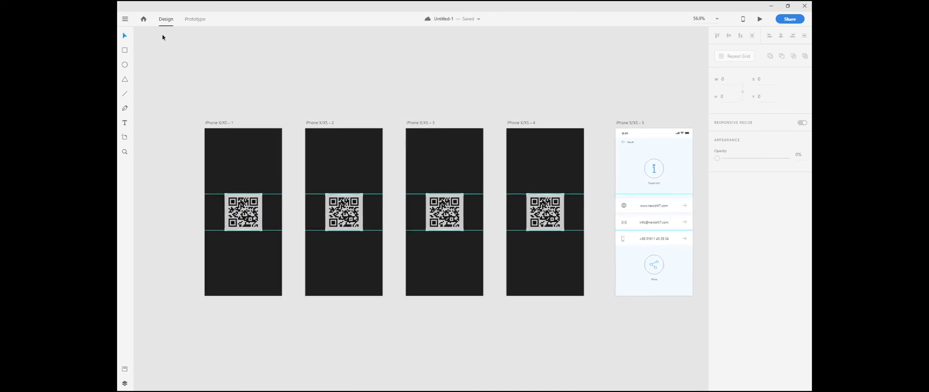
Step: Switch to Prototype mode and select the first artboard
click(201, 20)
scroll(365, 96, down, 2)
scroll(364, 96, left, 2)
scroll(318, 122, up, 2)
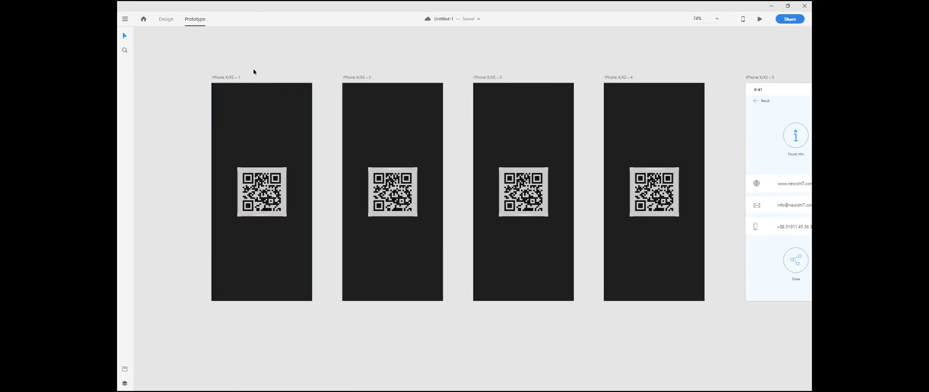
click(231, 77)
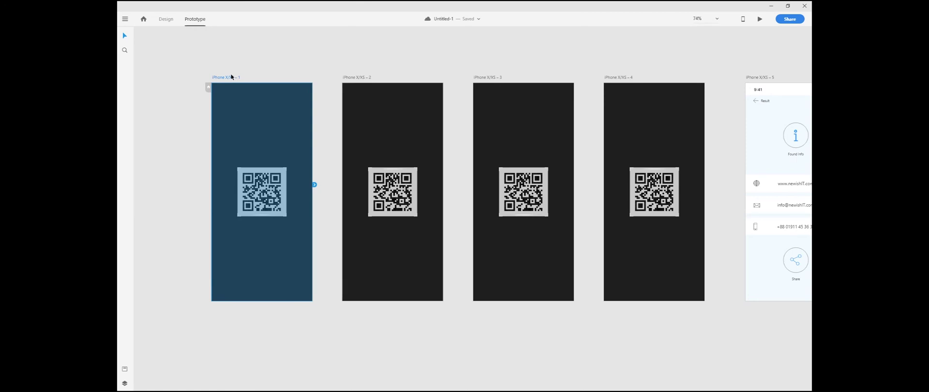
drag(291, 74, 264, 70)
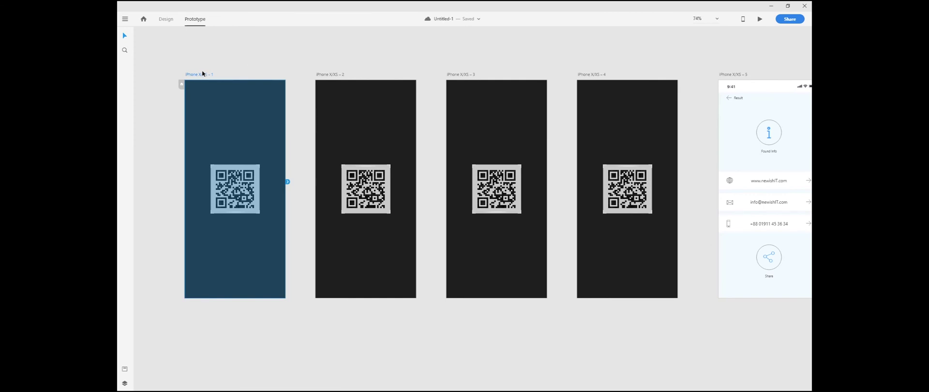
Step: Examine the trigger options available for an interaction on the whole first artboard
click(288, 182)
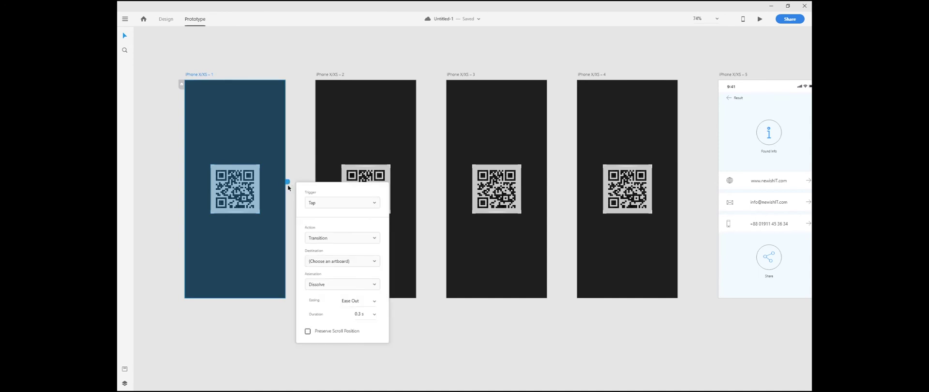
click(322, 203)
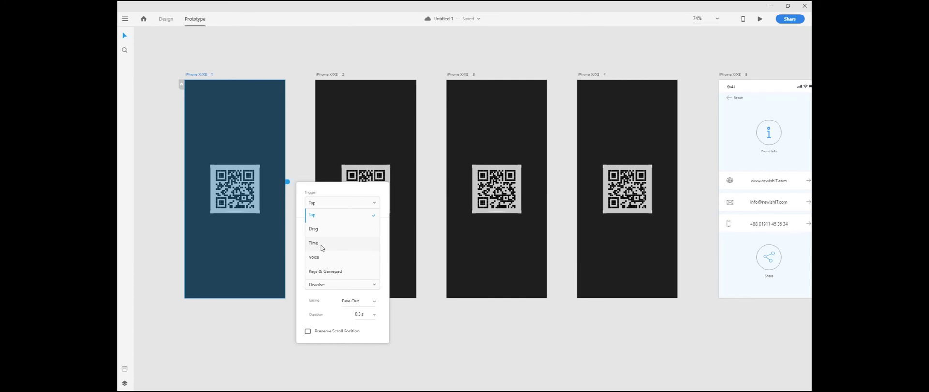
click(295, 130)
click(300, 130)
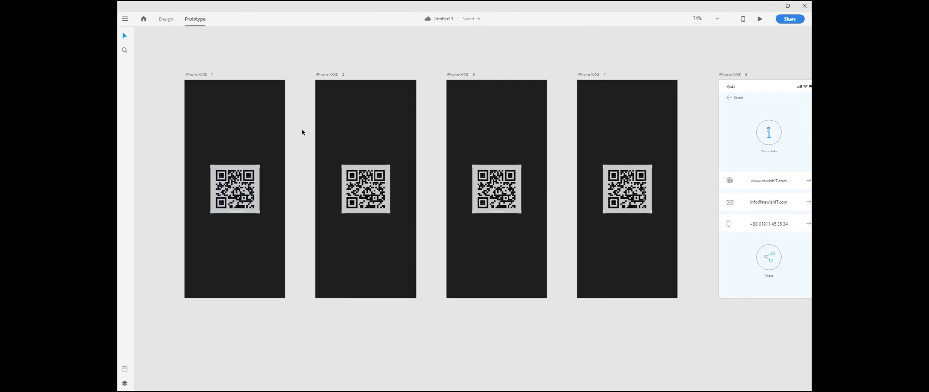
Step: Select the dark background inside the first artboard and compare the trigger options its interaction offers
click(281, 128)
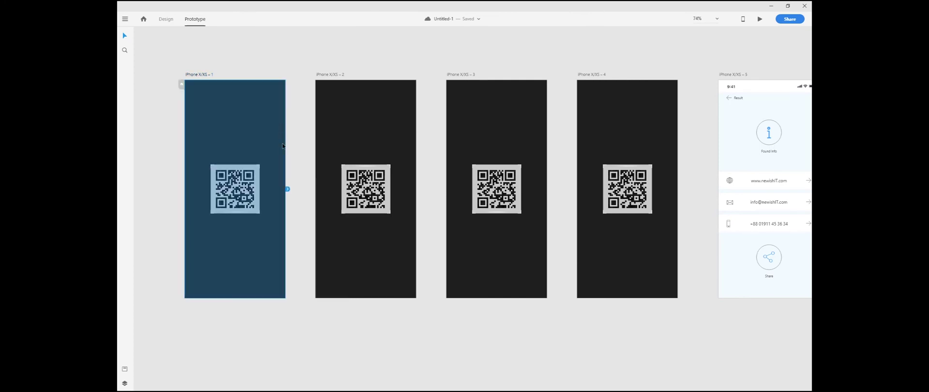
click(288, 189)
click(320, 211)
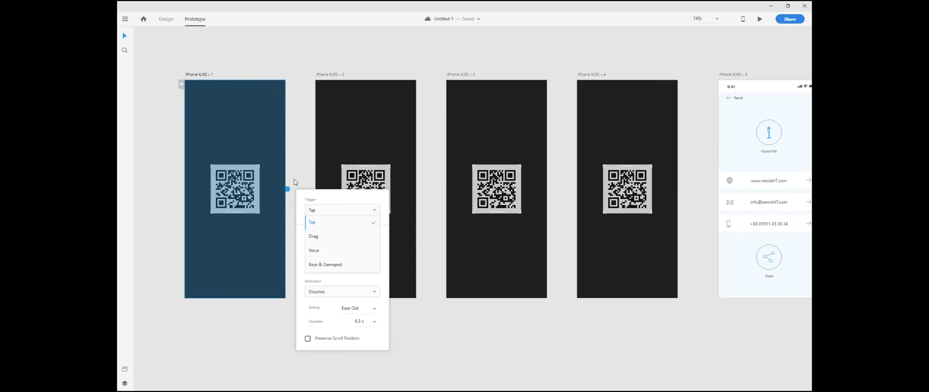
click(202, 76)
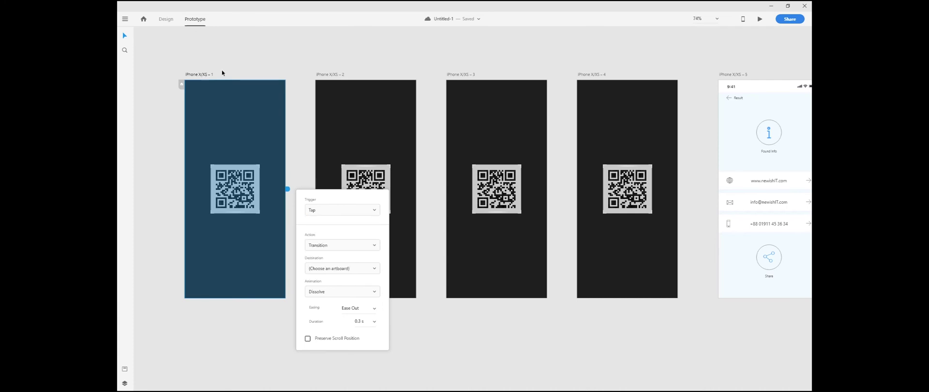
Step: Link the first scanner artboard to the second one and set the interaction's trigger to Time
click(208, 73)
click(198, 74)
mouse_move(298, 193)
mouse_down()
mouse_move(257, 174)
mouse_move(284, 185)
mouse_up()
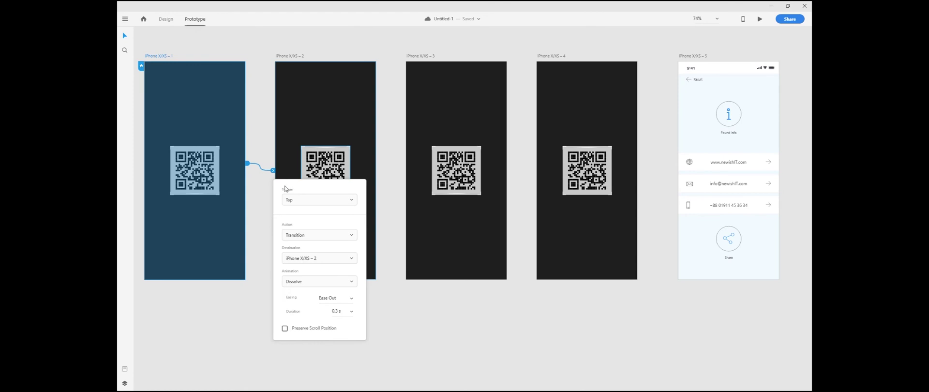
click(302, 200)
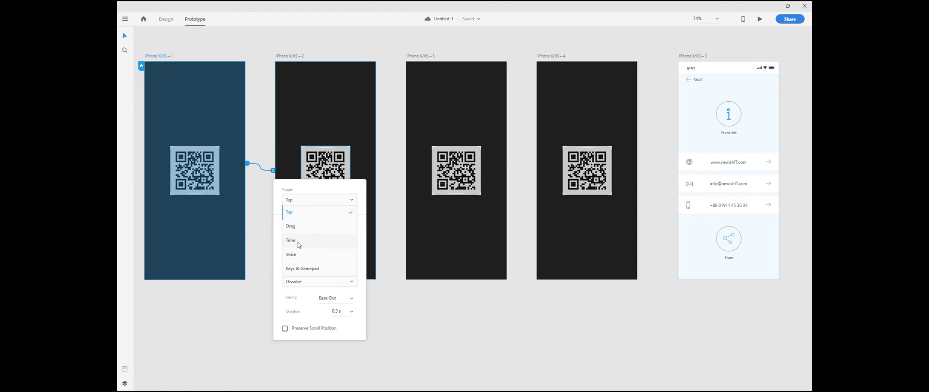
click(300, 242)
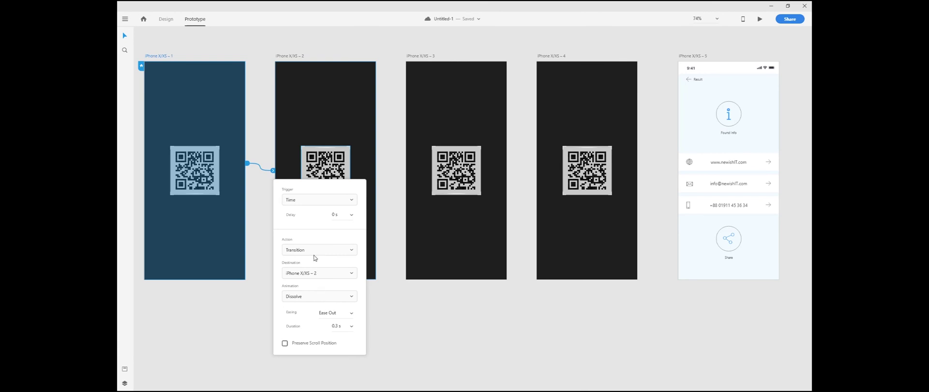
Step: Set the first artboard's interaction to Auto-Animate with easing None and a duration of 1.5 s
click(318, 250)
click(309, 277)
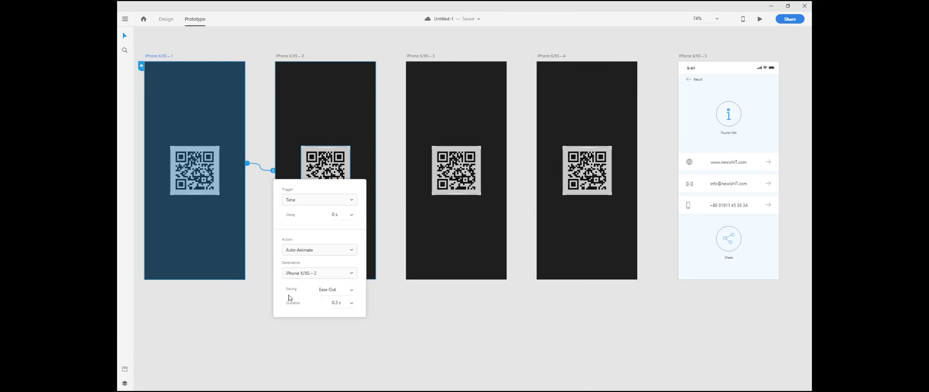
click(350, 290)
click(343, 217)
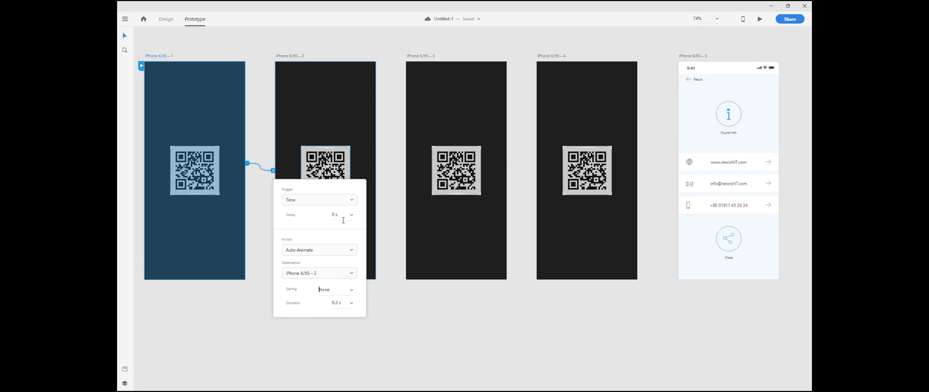
click(352, 304)
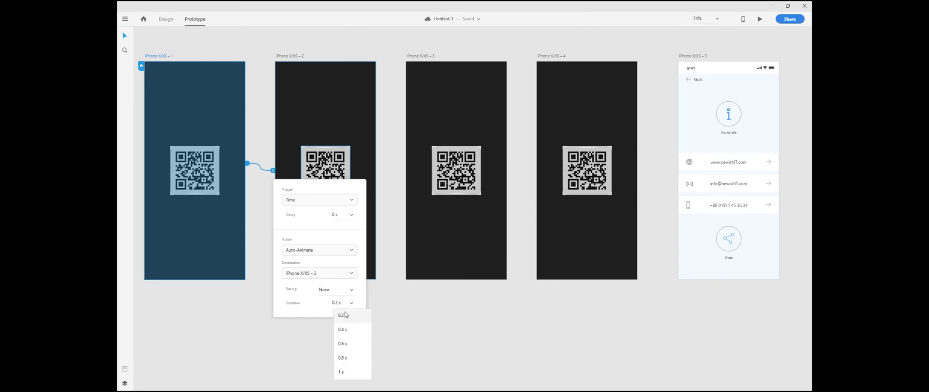
click(346, 305)
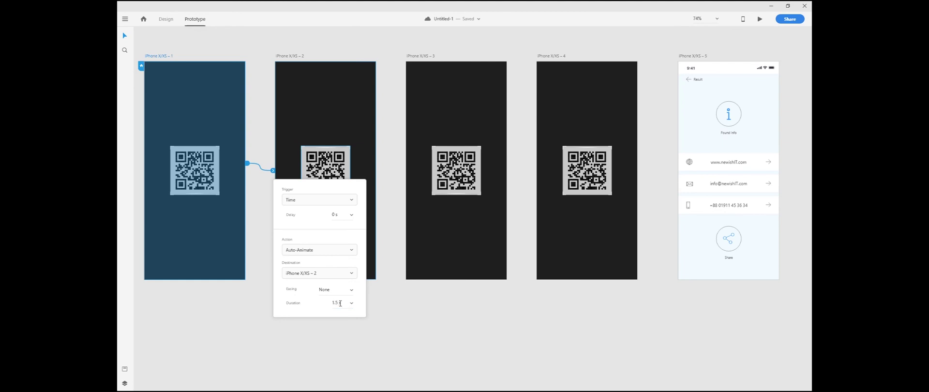
click(396, 321)
Step: Link the second scanner artboard to the third with the same timed Auto-Animate interaction
scroll(373, 201, up, 1)
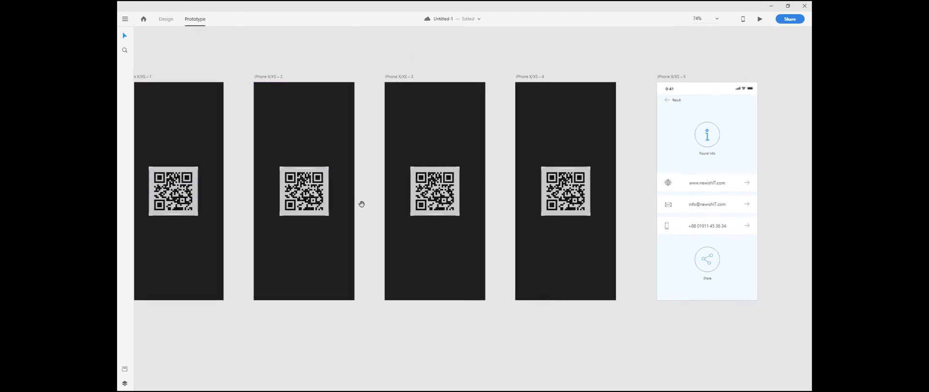
click(265, 77)
scroll(281, 112, right, 3)
drag(291, 174, 331, 196)
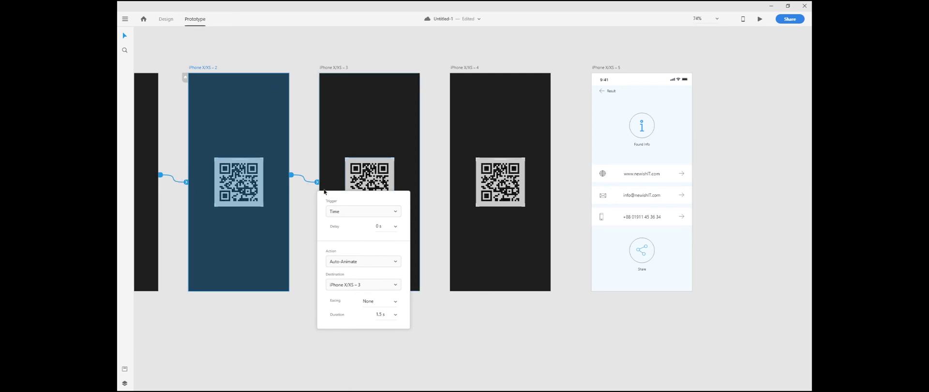
click(432, 156)
Step: Link the third scanner artboard to the fourth with the same timed Auto-Animate interaction
scroll(368, 133, right, 3)
scroll(367, 133, up, 1)
click(274, 99)
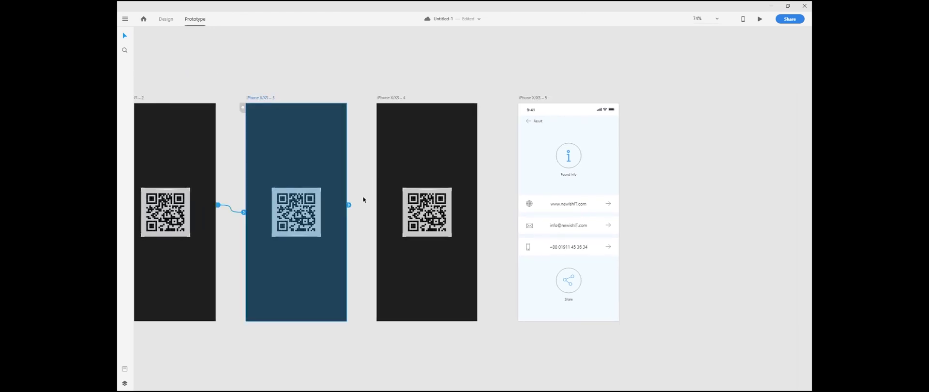
drag(349, 205, 386, 221)
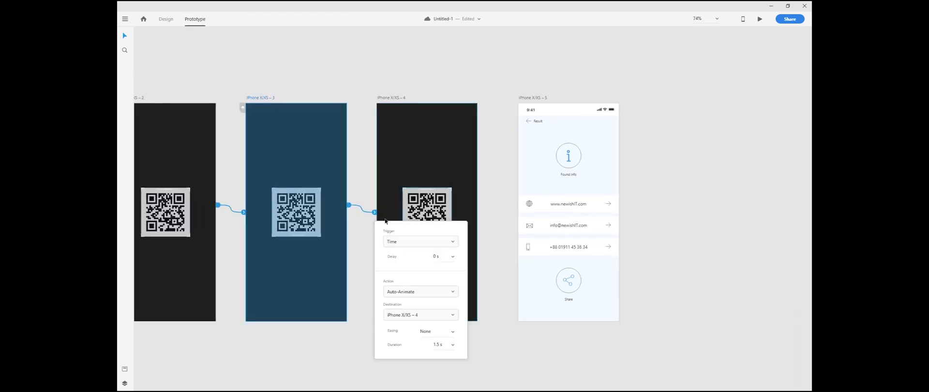
click(492, 181)
Step: Link the fourth scanner artboard to the result artboard with a Time trigger
scroll(436, 172, right, 3)
scroll(435, 172, up, 1)
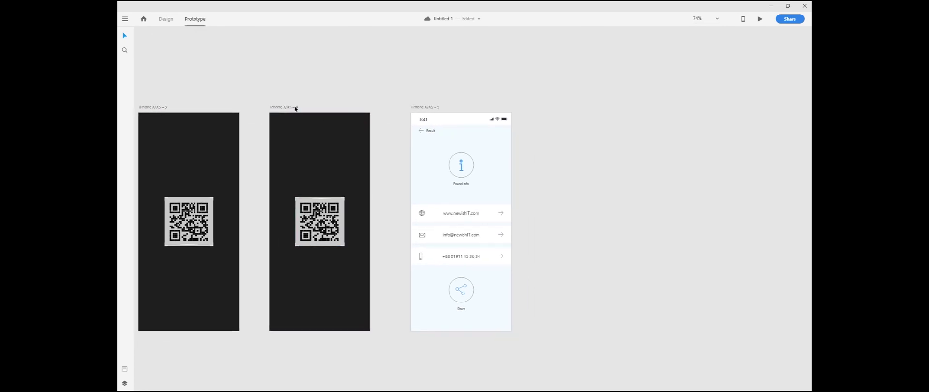
click(293, 107)
drag(372, 214, 418, 238)
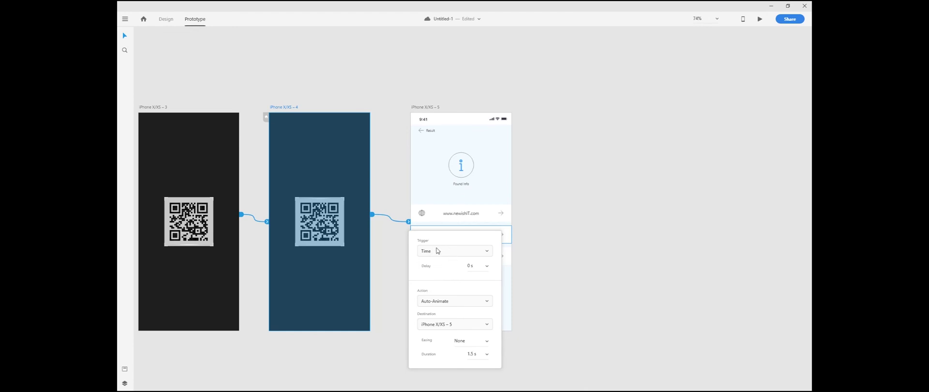
Step: Change the action of the link to the result artboard to Transition with the Push Left animation
click(449, 302)
click(442, 314)
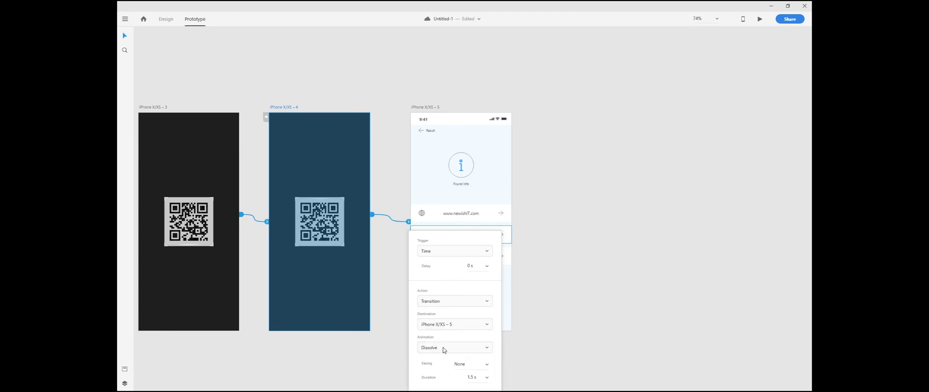
click(443, 348)
click(443, 349)
click(444, 348)
click(441, 321)
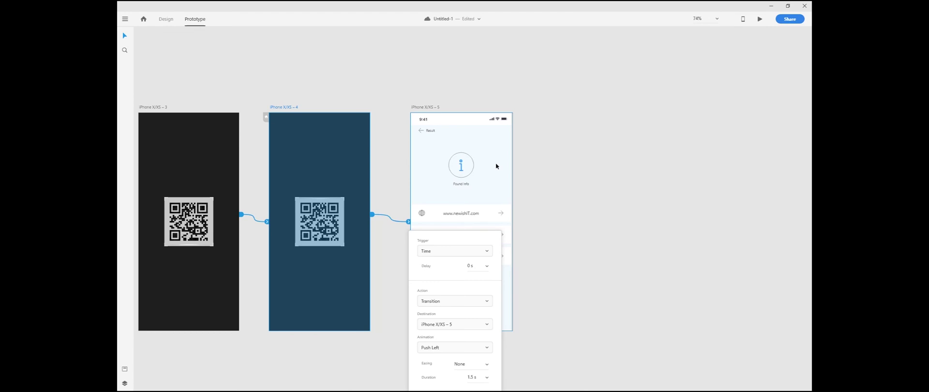
click(546, 170)
Step: Preview the prototype from the scanning animation through to the result screen, and close the preview
scroll(532, 179, left, 3)
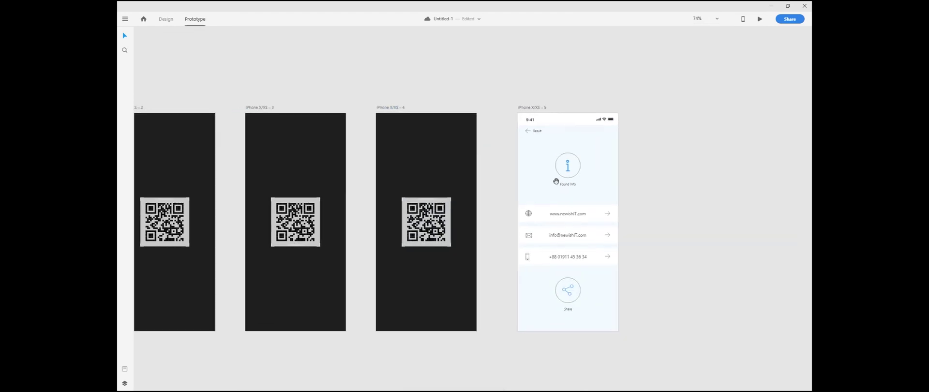
scroll(668, 167, left, 1)
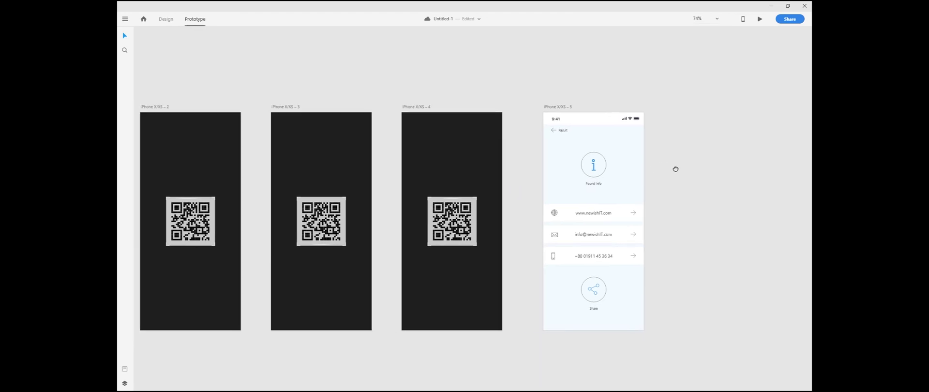
click(759, 19)
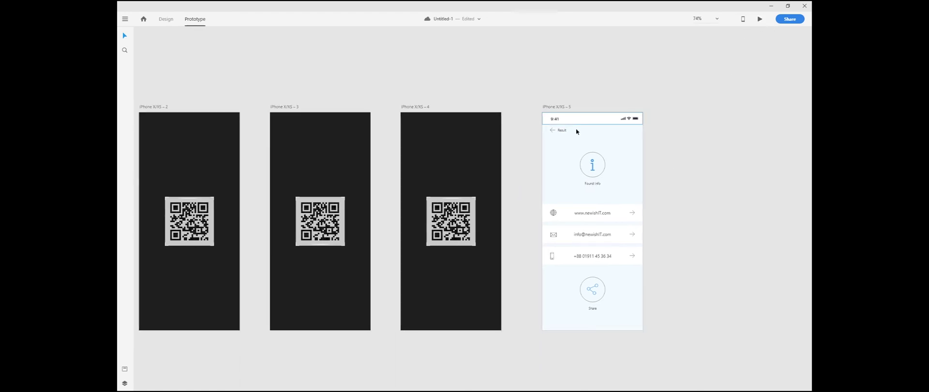
drag(203, 20, 467, 46)
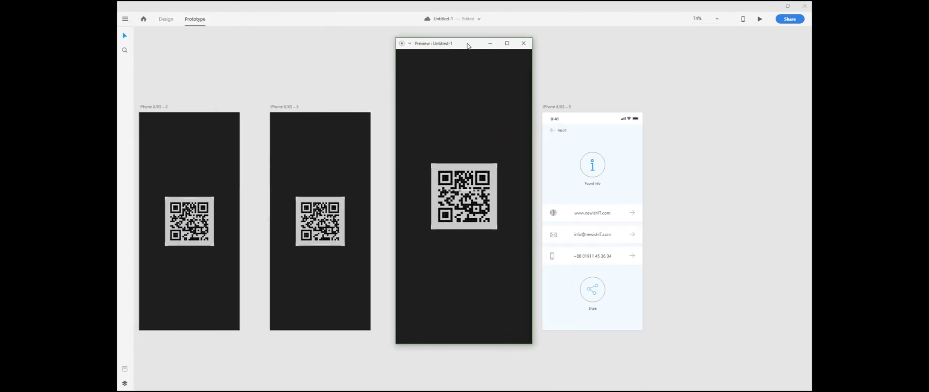
click(457, 164)
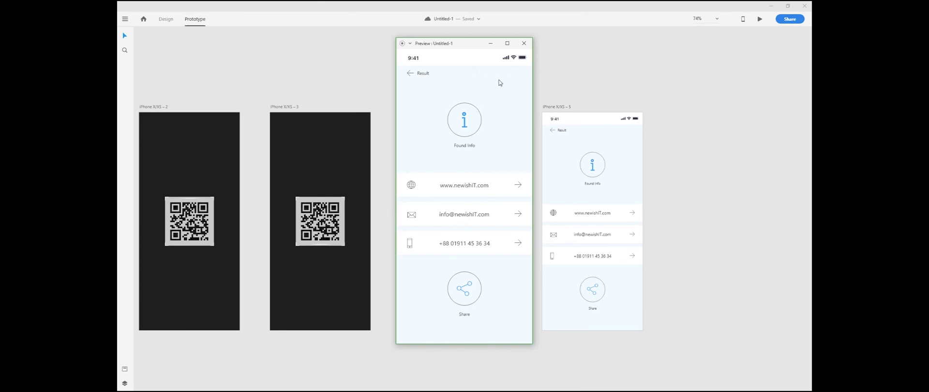
click(523, 43)
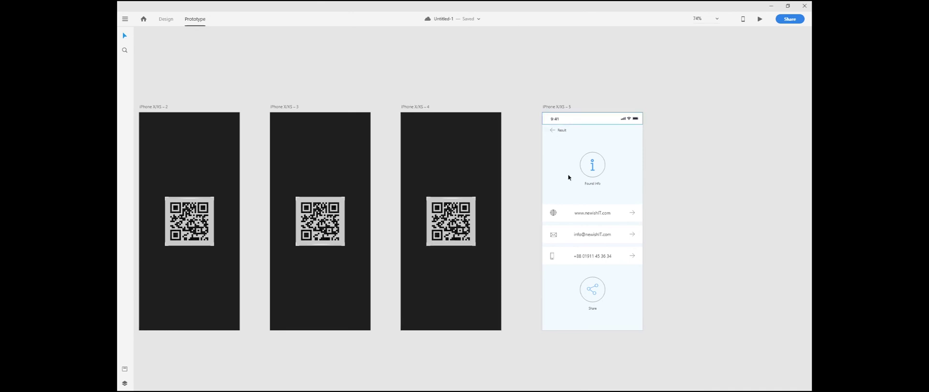
Step: Set the duration of the fourth artboard's transition to the result screen to 0.2 s
click(554, 106)
click(541, 222)
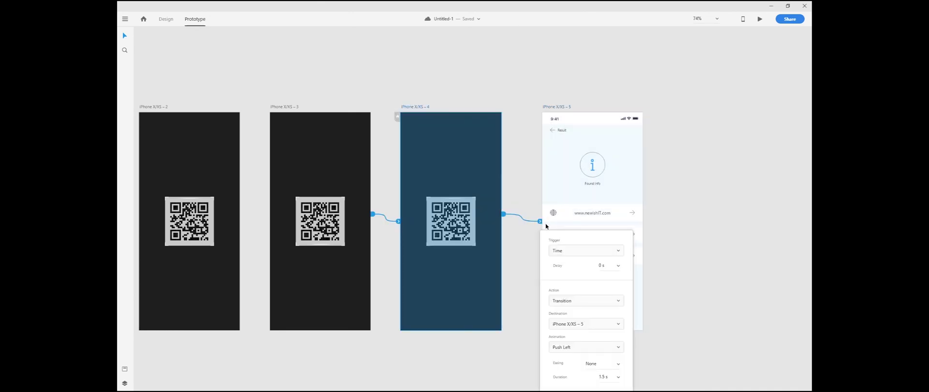
click(609, 376)
click(621, 380)
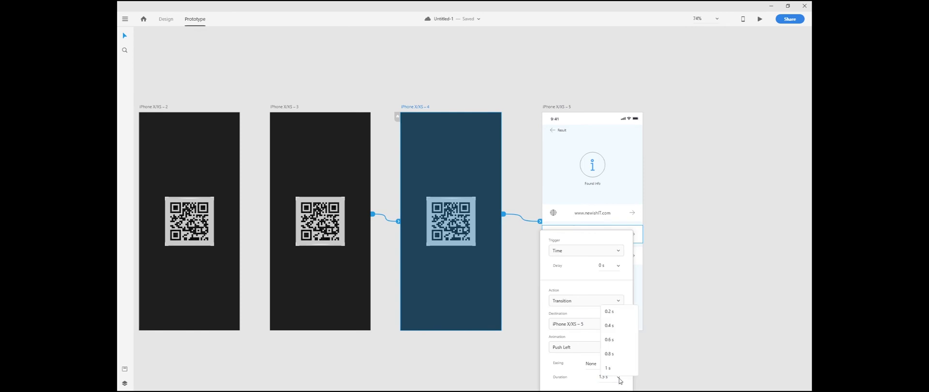
click(609, 311)
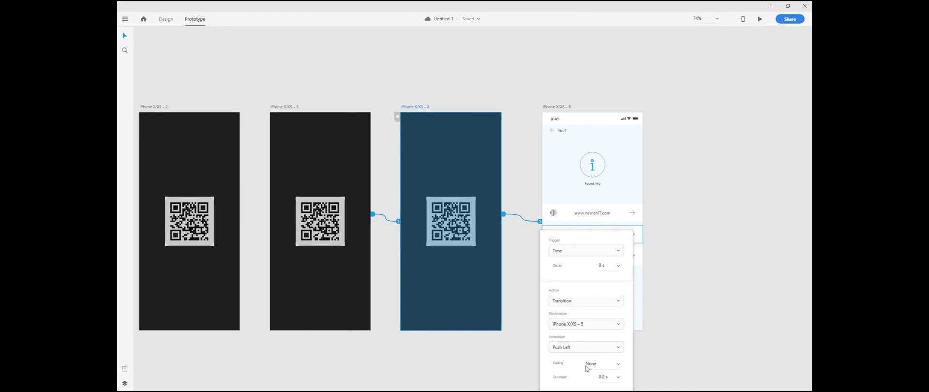
click(673, 171)
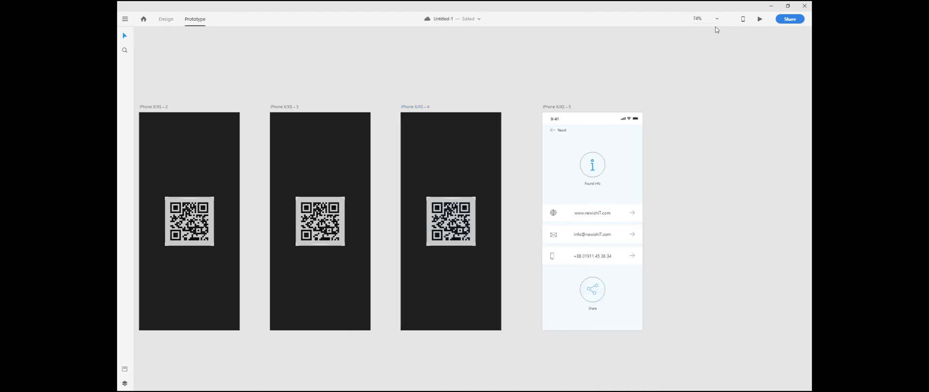
Step: Preview the prototype again to check the faster transition to the result screen, and close the preview
click(760, 19)
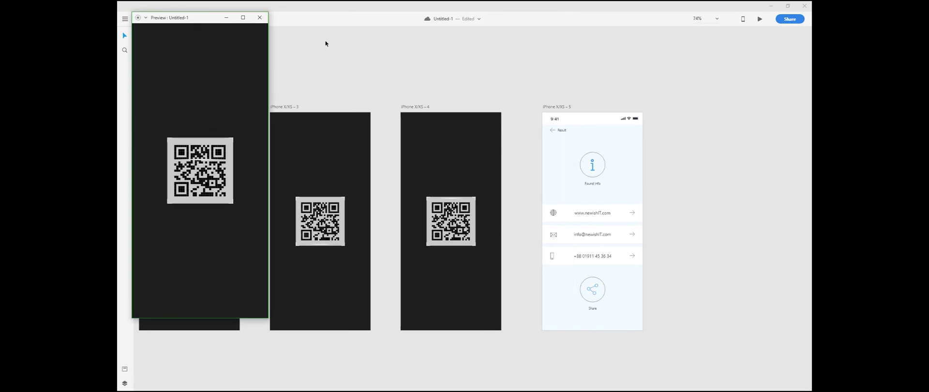
drag(213, 17, 535, 31)
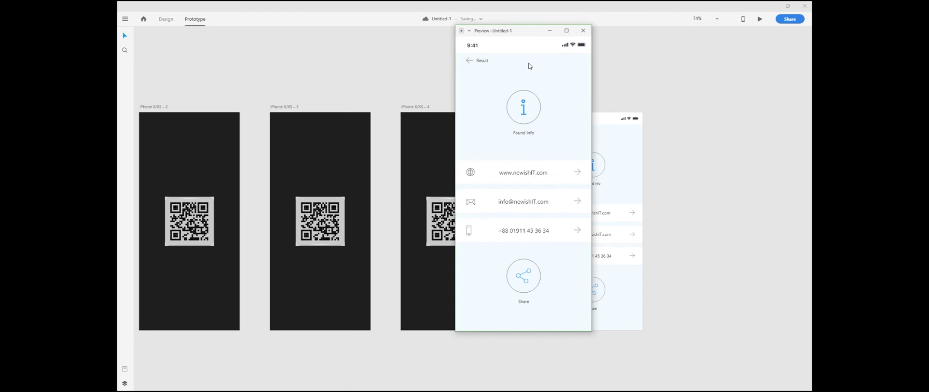
click(583, 30)
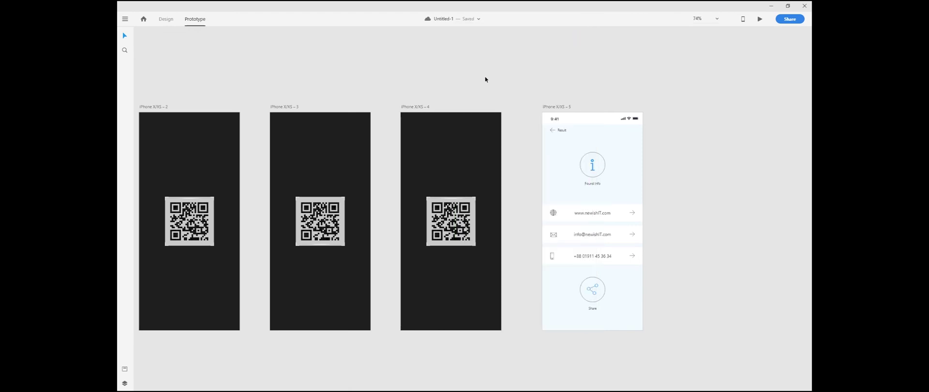